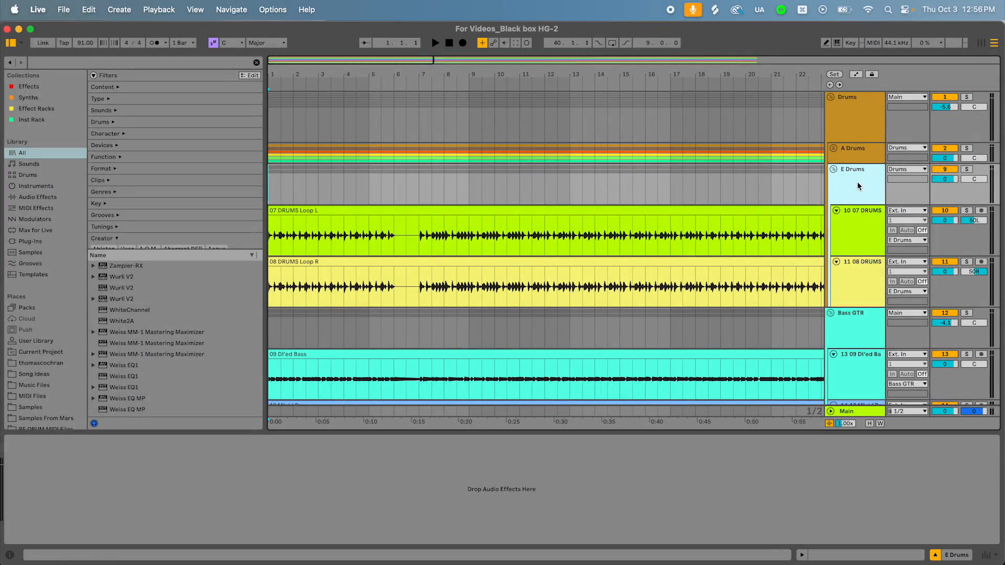
Play the full mix from bar 1 into bar 7 while looking over the drum, bass, guitar and keys tracks
click(272, 117)
key(minus)
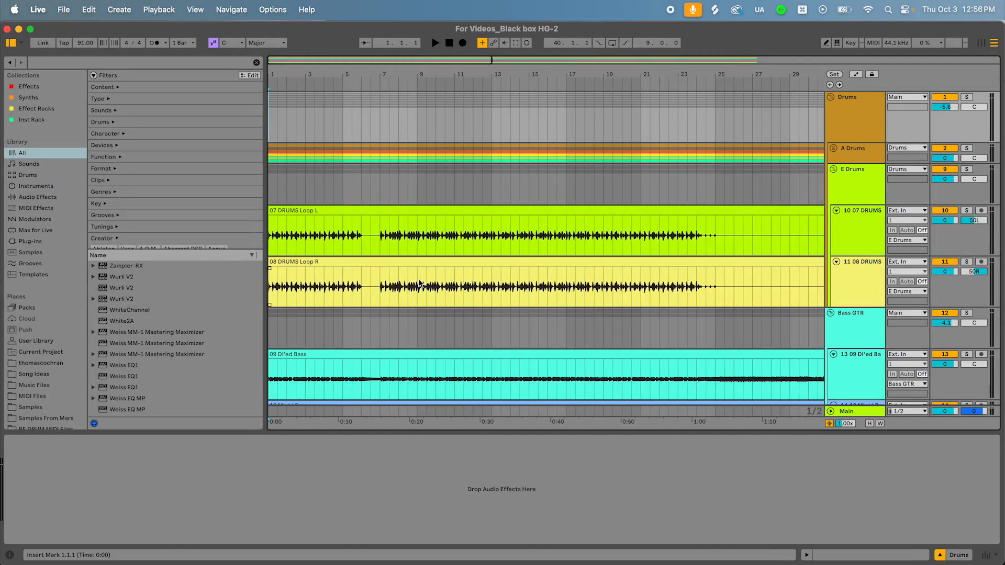
key(minus)
scroll(496, 358, down, 5)
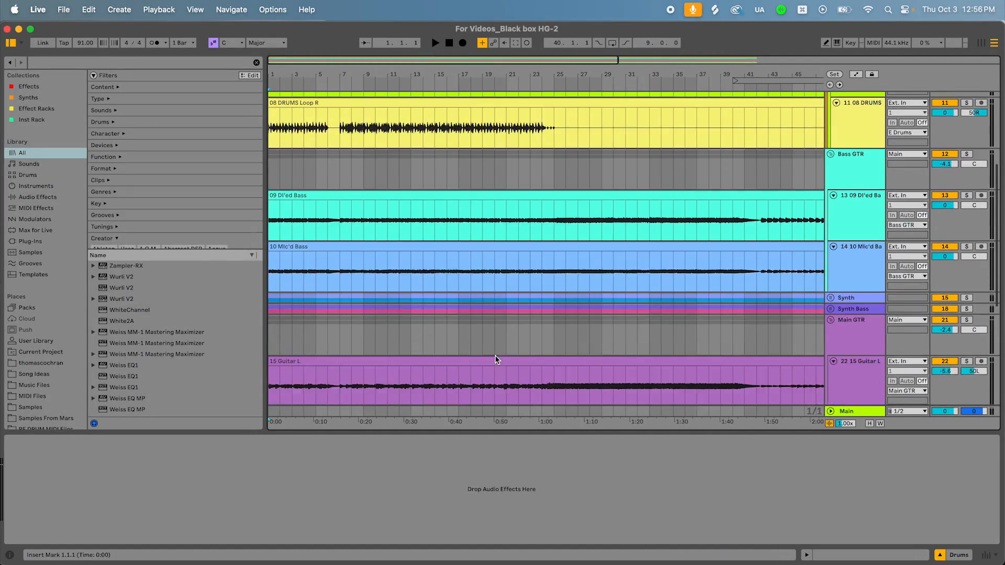
scroll(498, 359, down, 1)
scroll(495, 357, up, 8)
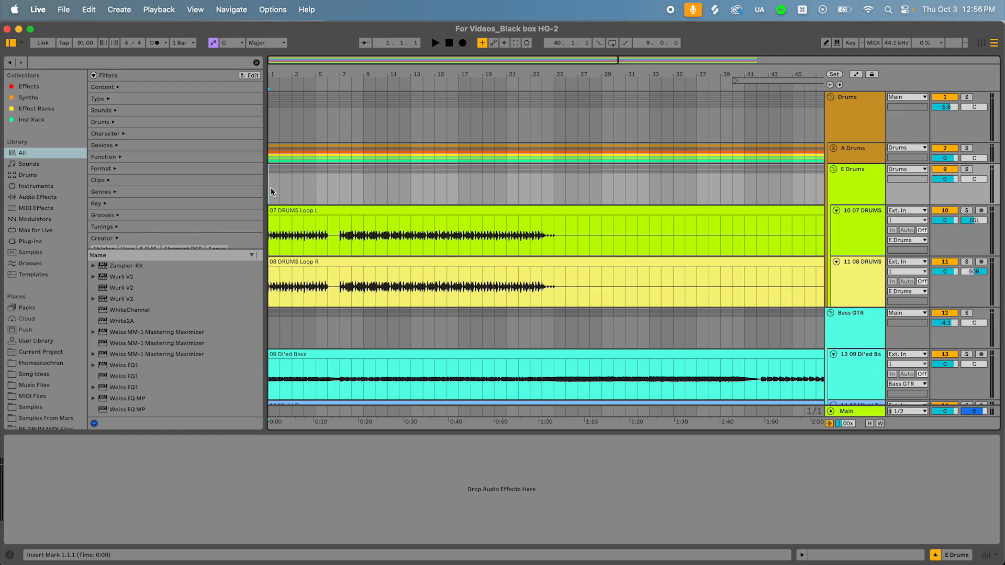
key(space)
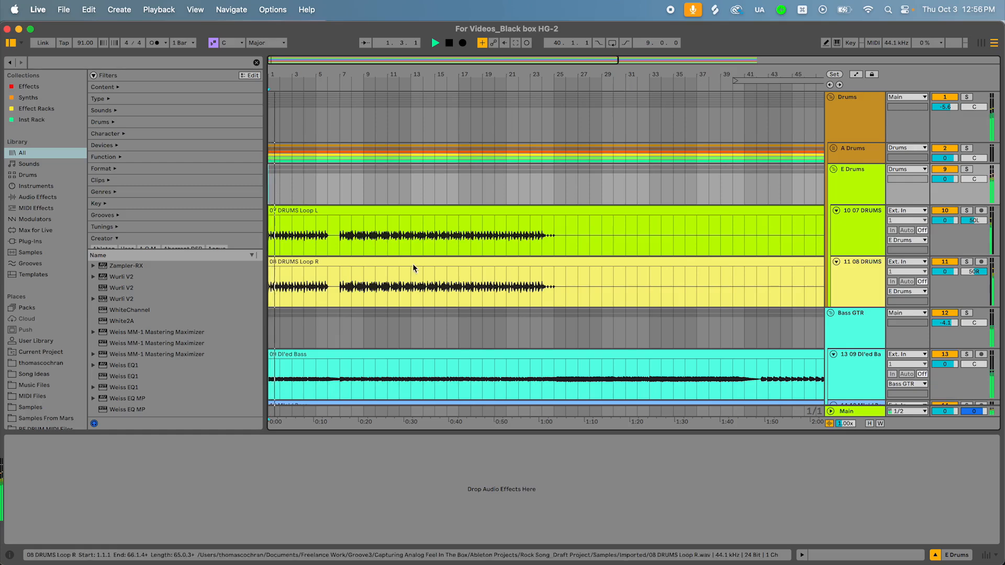
scroll(412, 264, down, 5)
scroll(295, 281, up, 5)
scroll(295, 281, down, 4)
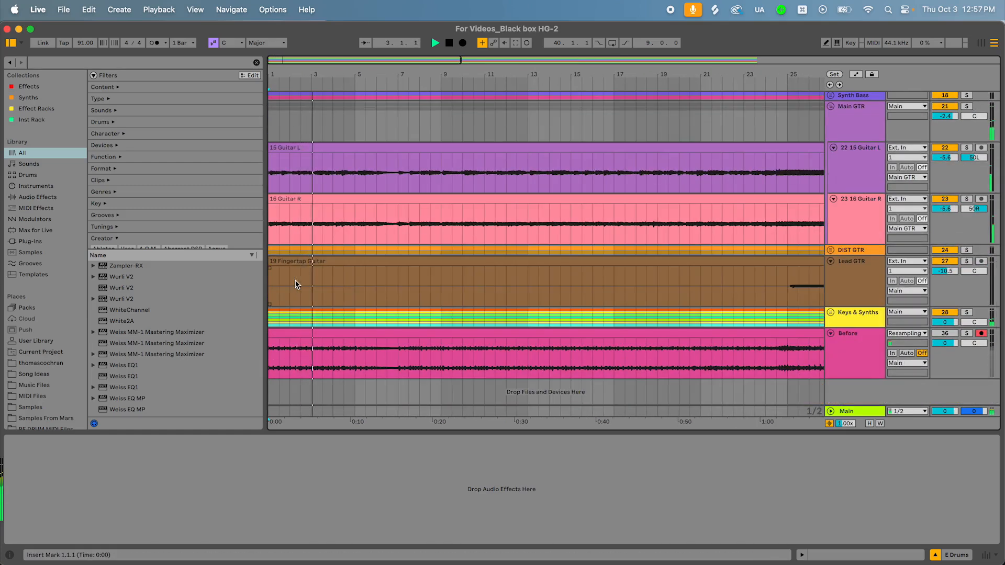
scroll(295, 284, down, 2)
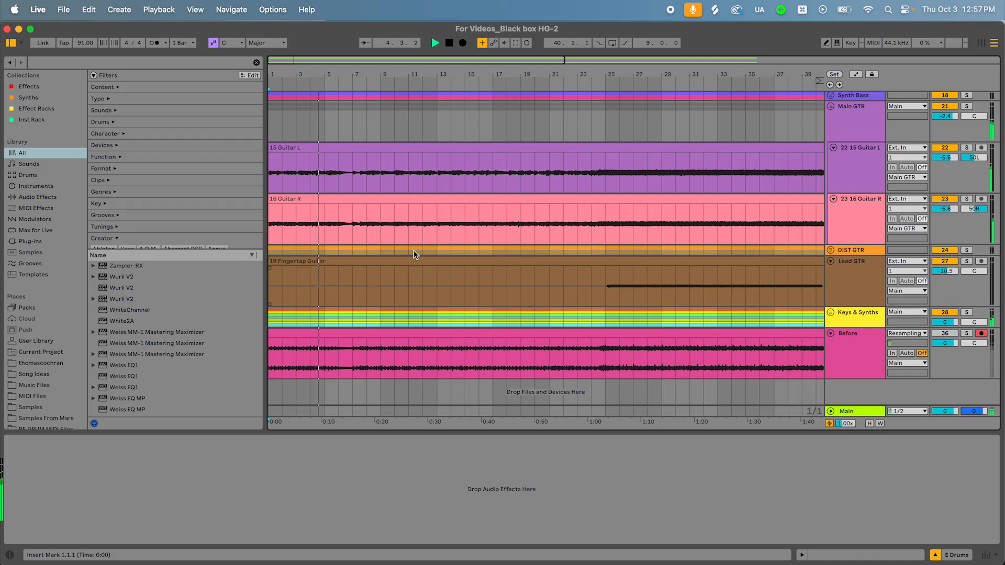
scroll(413, 250, up, 10)
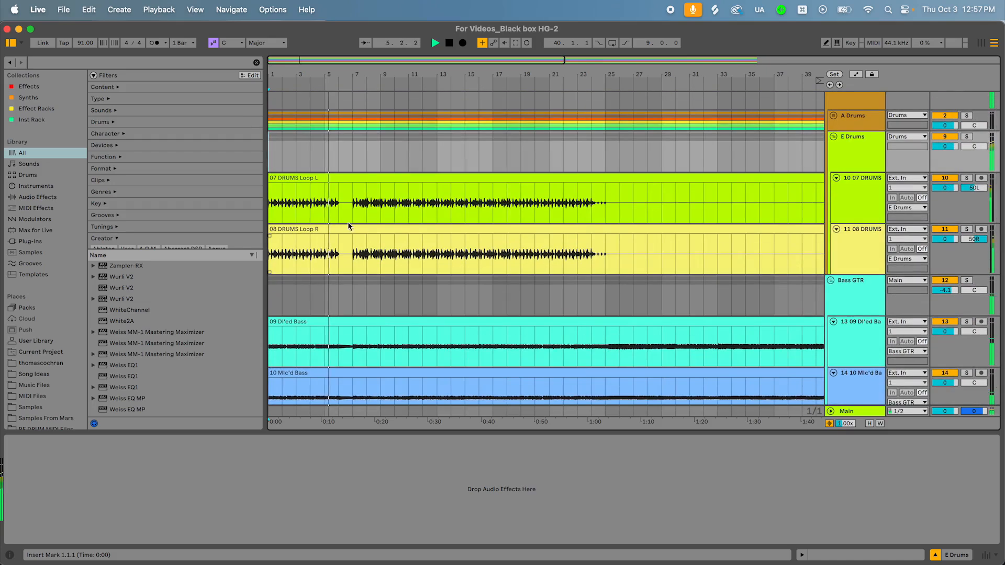
scroll(341, 217, up, 2)
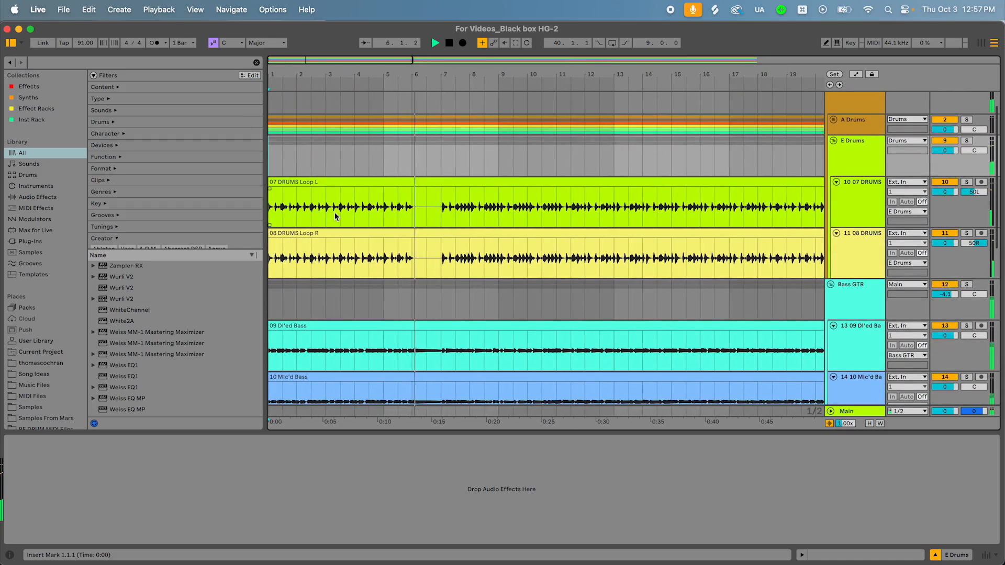
scroll(426, 227, down, 1)
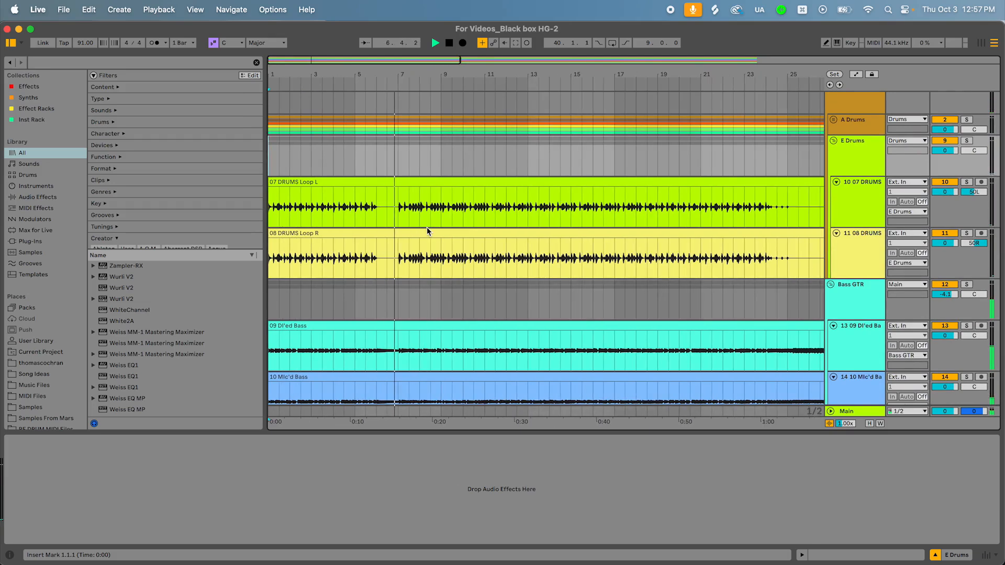
scroll(427, 231, down, 2)
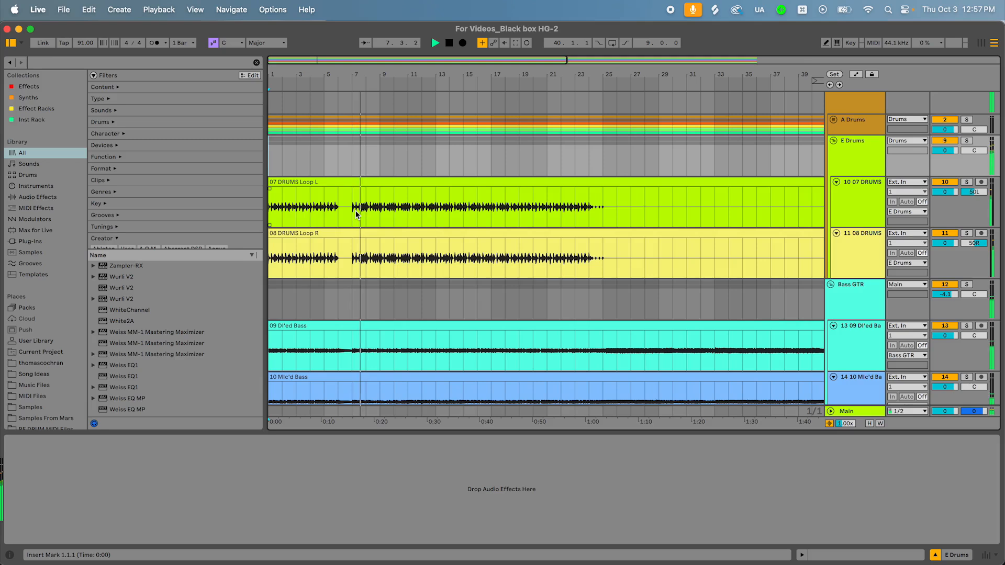
key(space)
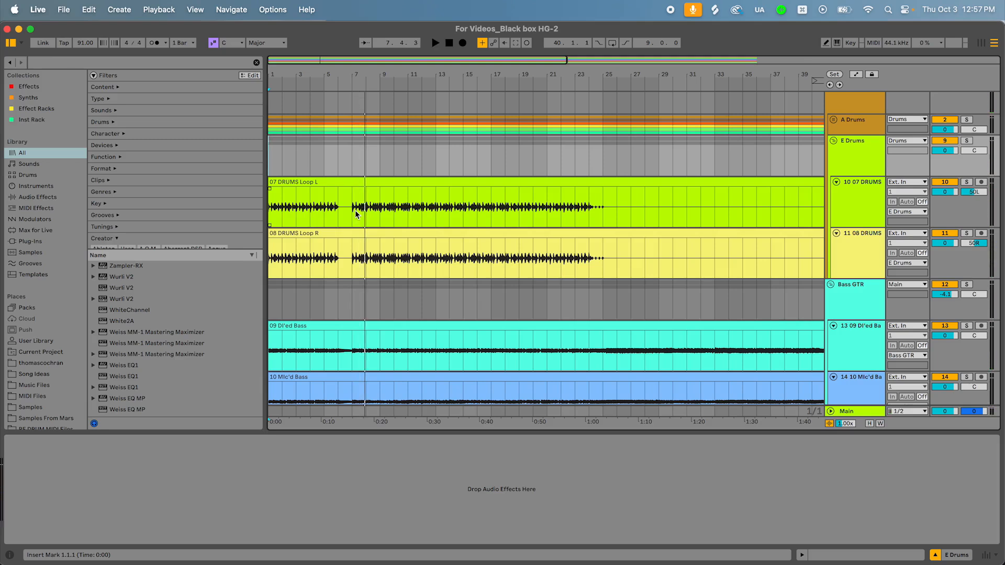
Search the browser for "black" and load the Black Box Analog Design HG-2 plugin onto the Bass GTR group track
scroll(444, 257, down, 3)
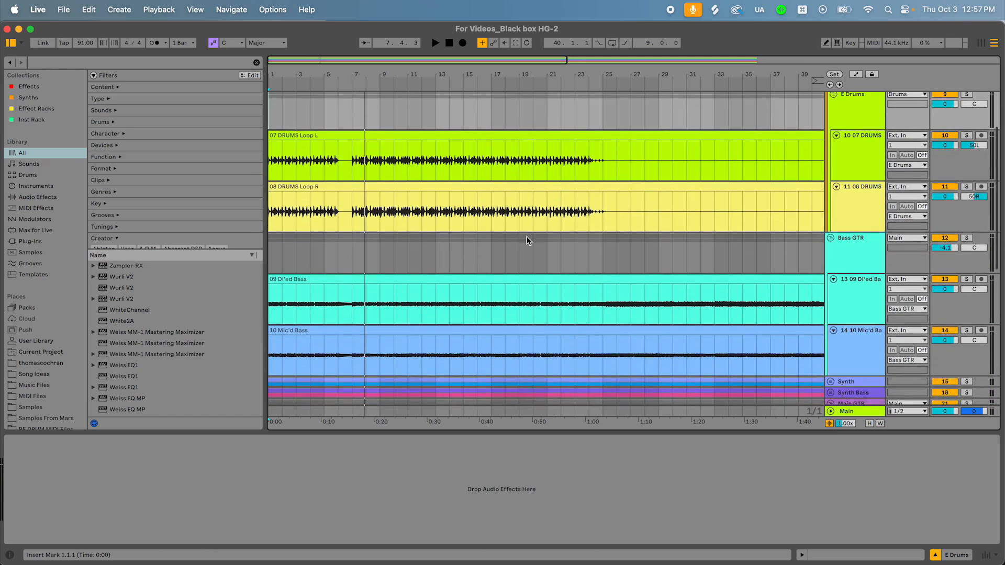
click(859, 256)
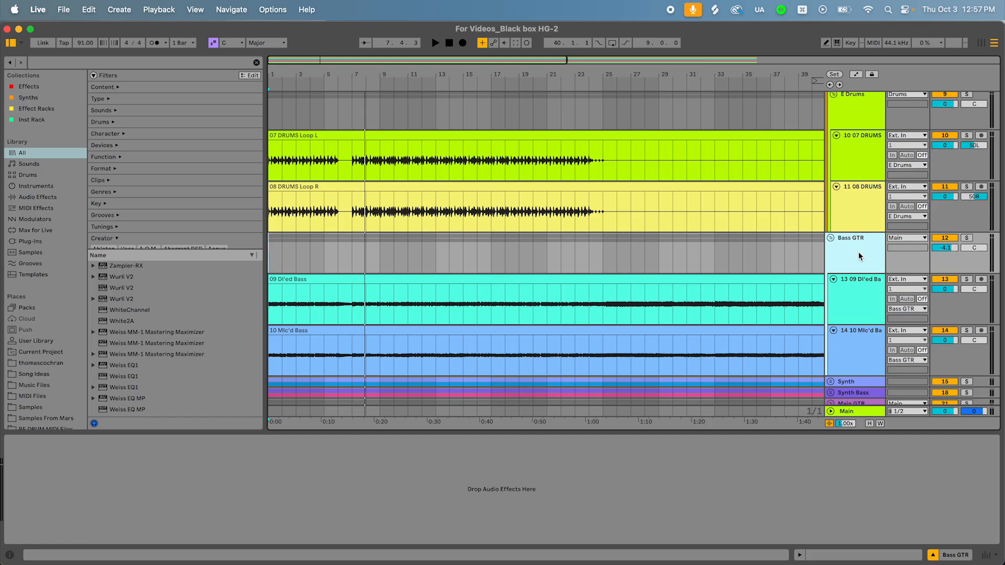
click(88, 65)
text(black)
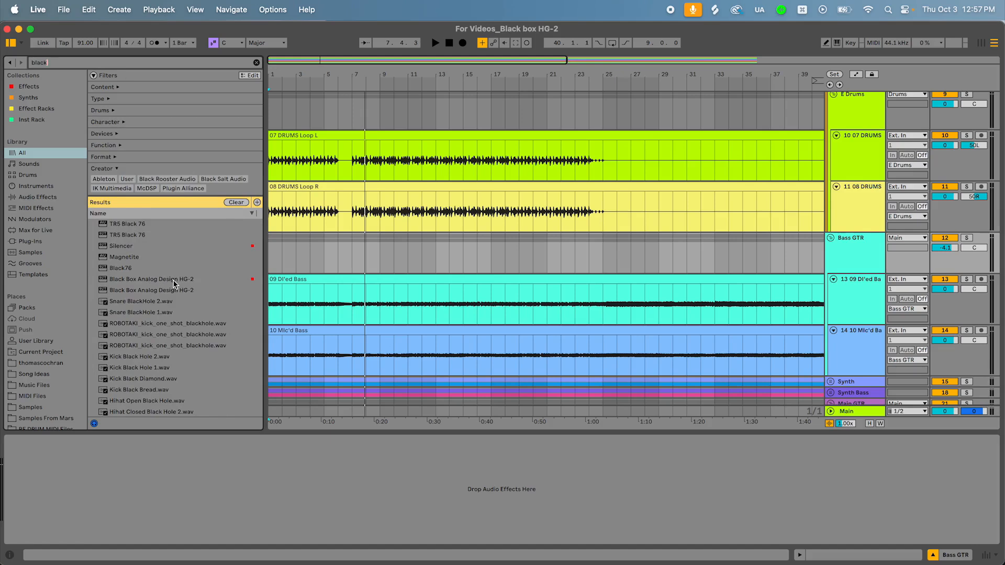
drag(169, 280, 505, 260)
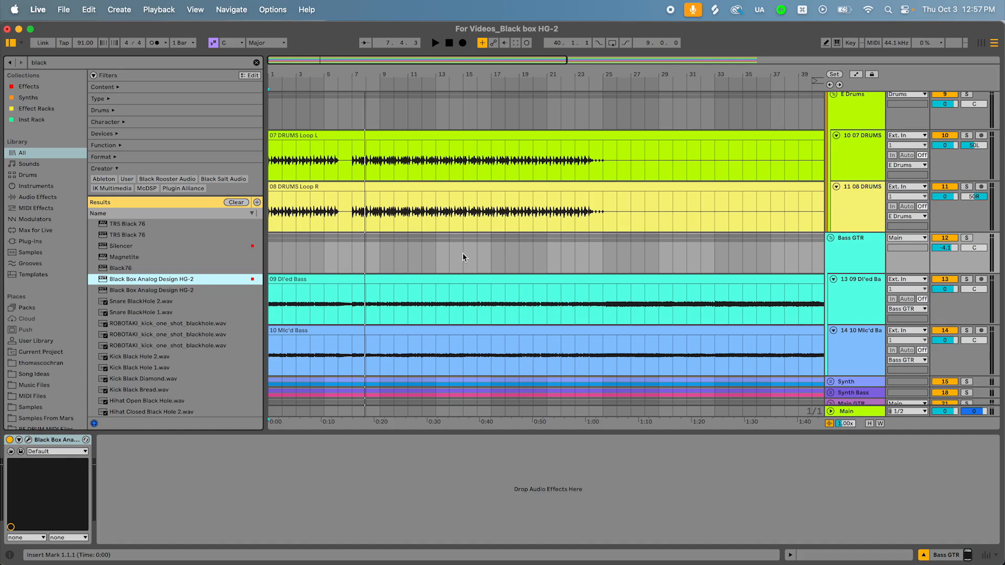
Solo the Bass GTR group and play it from bar 1 with the HG-2 plugin deactivated to hear the dry bass
click(273, 256)
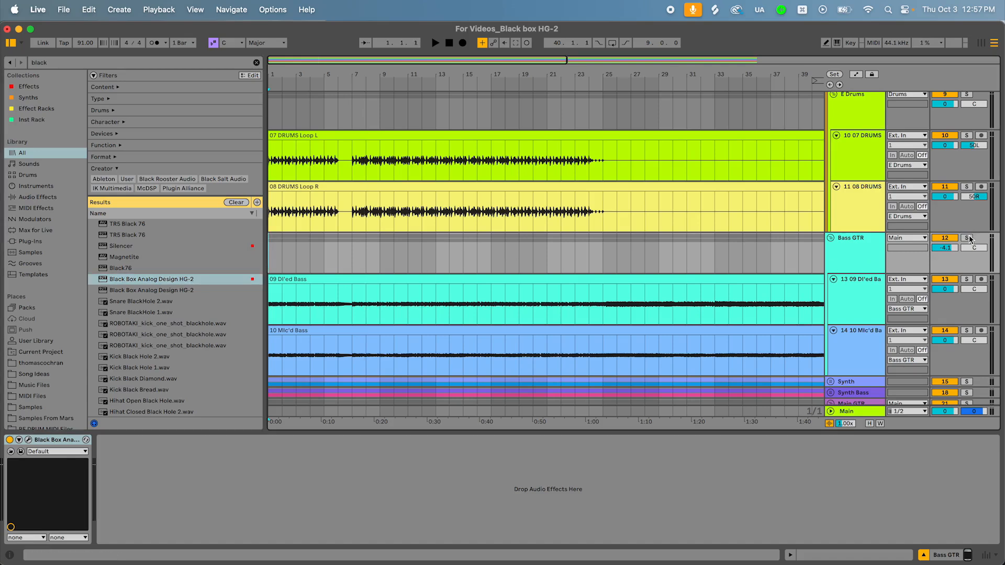
click(968, 238)
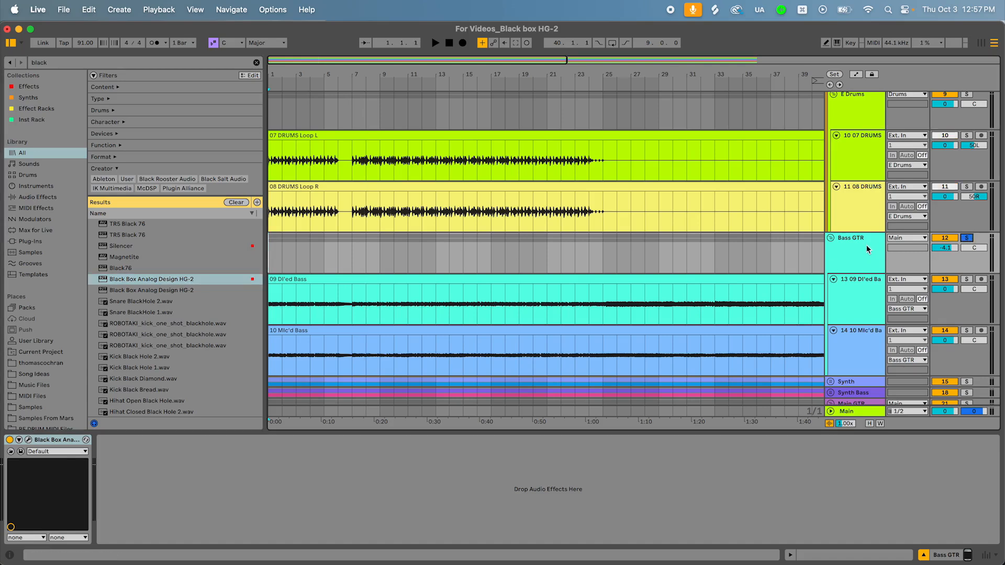
click(9, 441)
key(space)
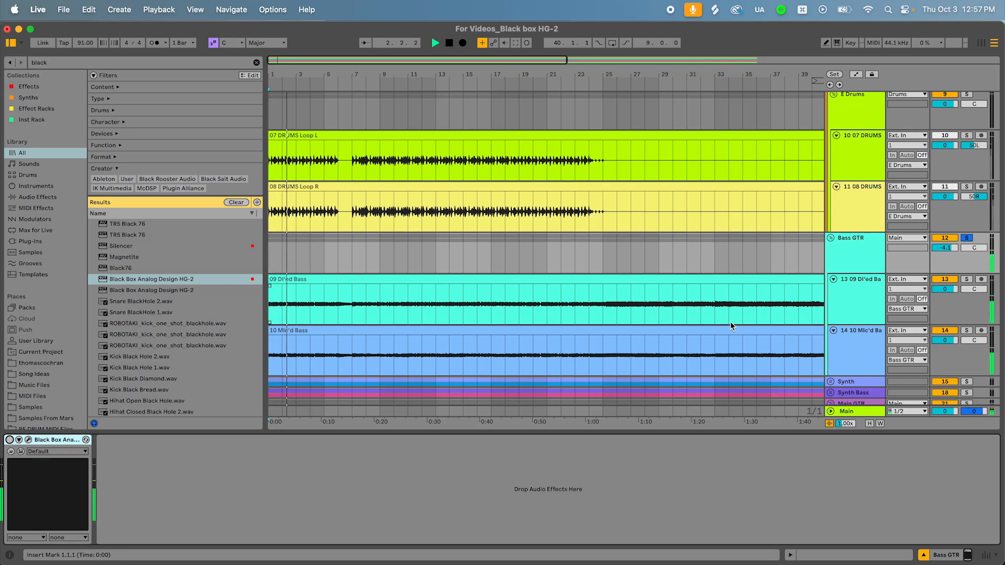
key(space)
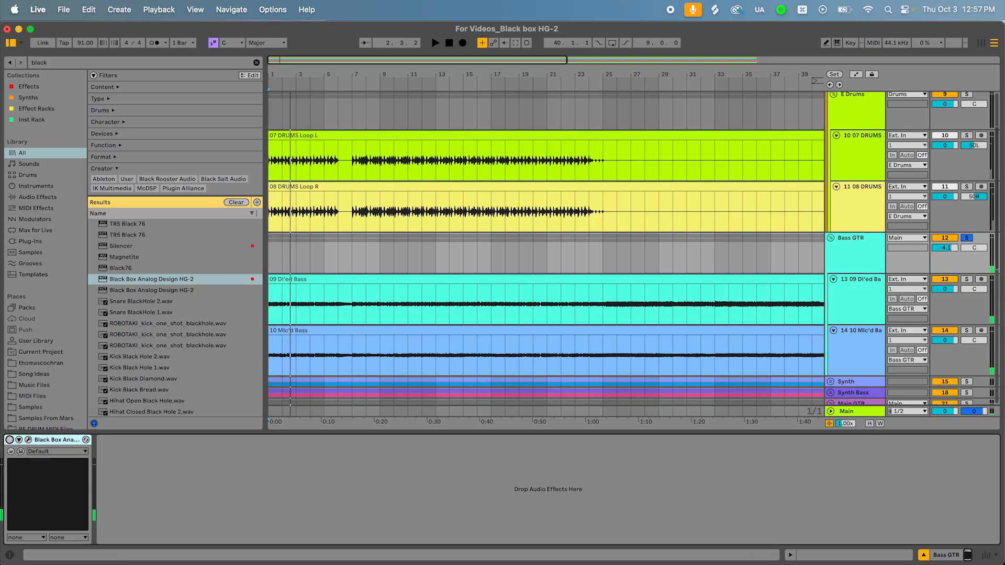
Listen to the DI'ed Bass and the Mic'd Bass tracks soloed one after the other, and release the solo
click(967, 279)
key(space)
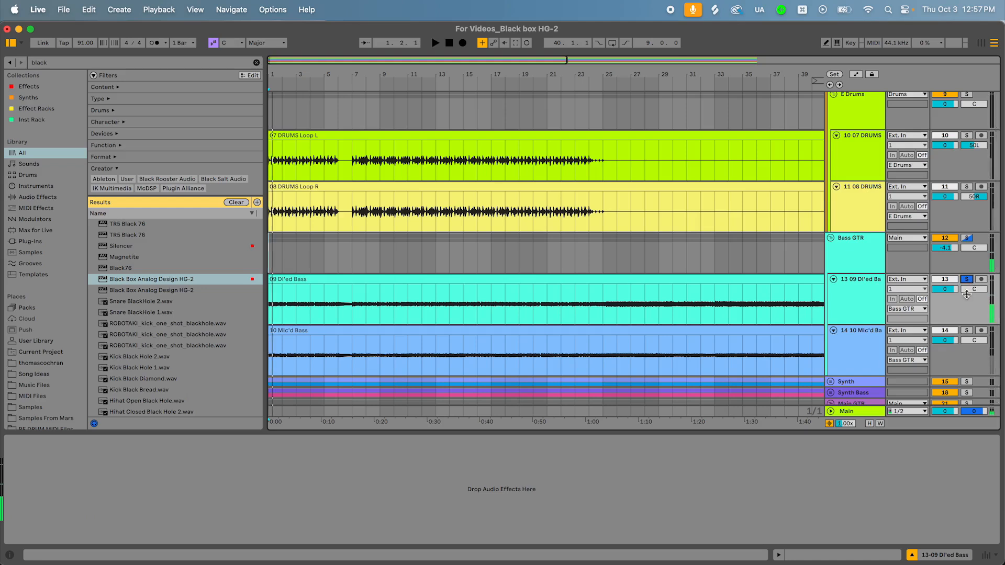
click(966, 330)
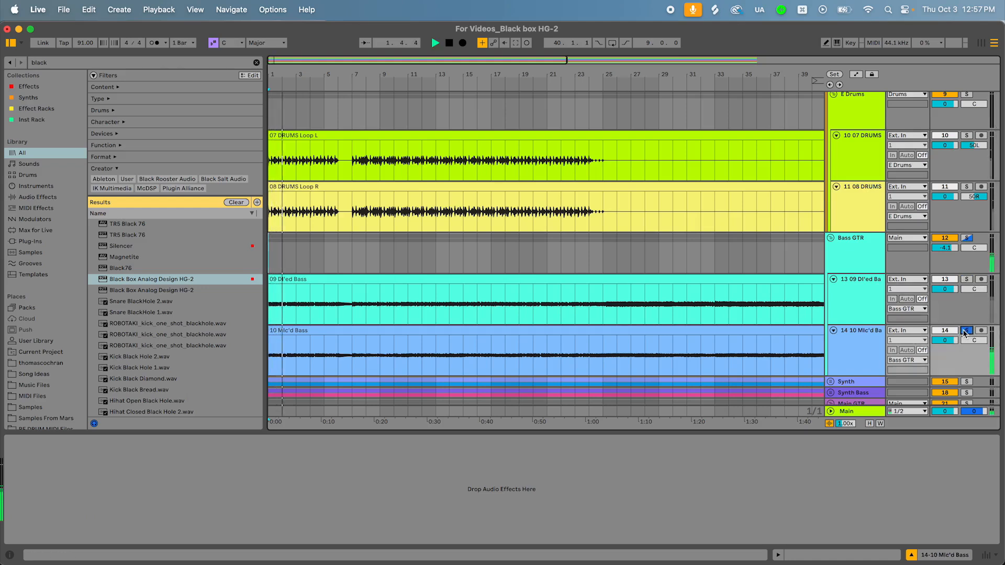
click(966, 330)
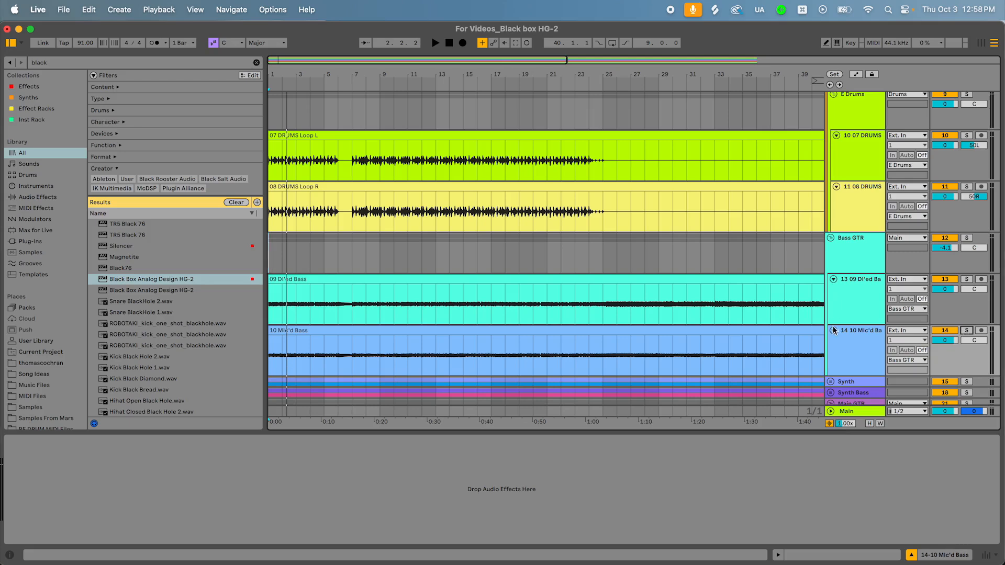
Solo the Bass GTR group again, reactivate its HG-2 plugin and open the plugin's interface in a clear spot
click(851, 266)
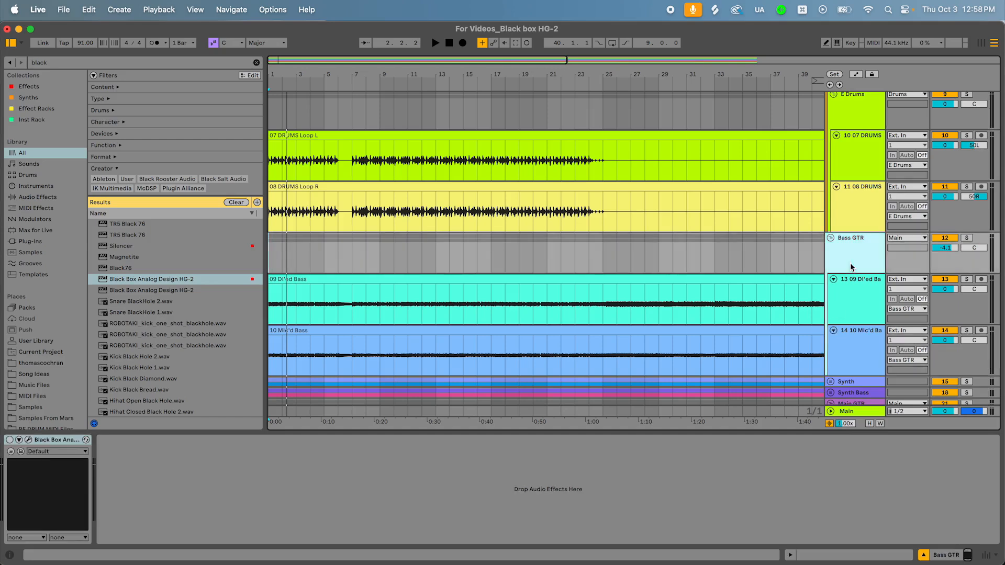
click(966, 238)
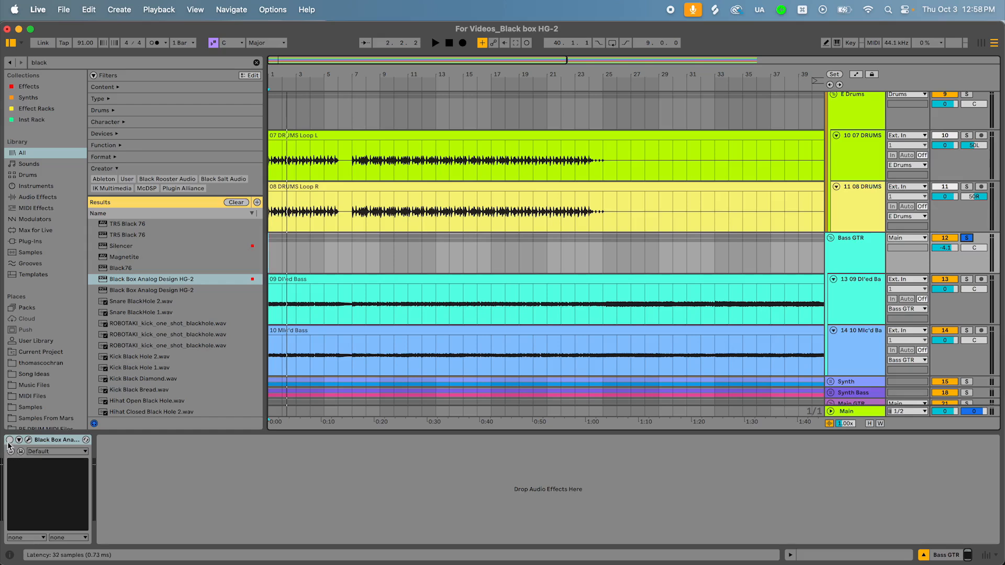
click(28, 440)
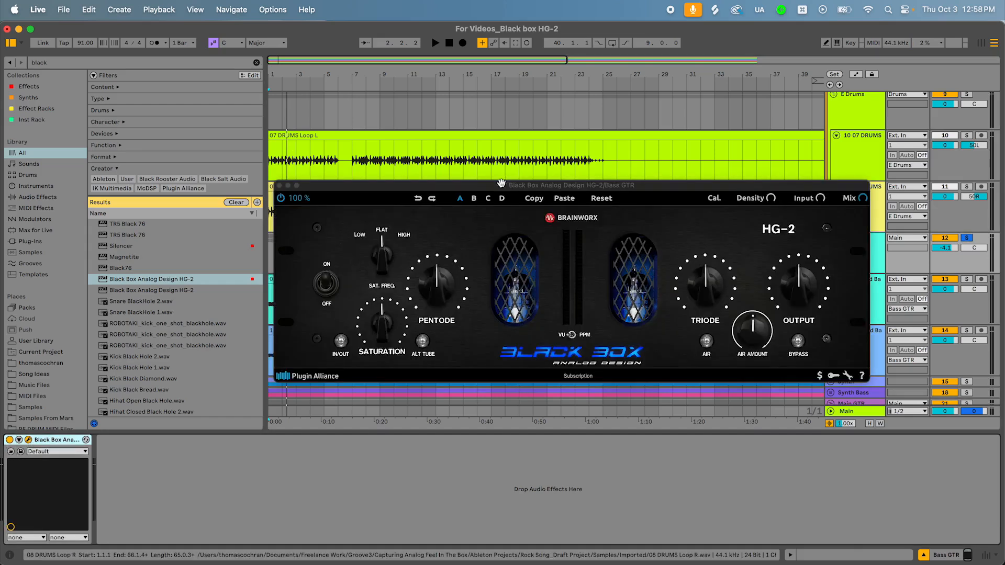
drag(501, 183, 481, 199)
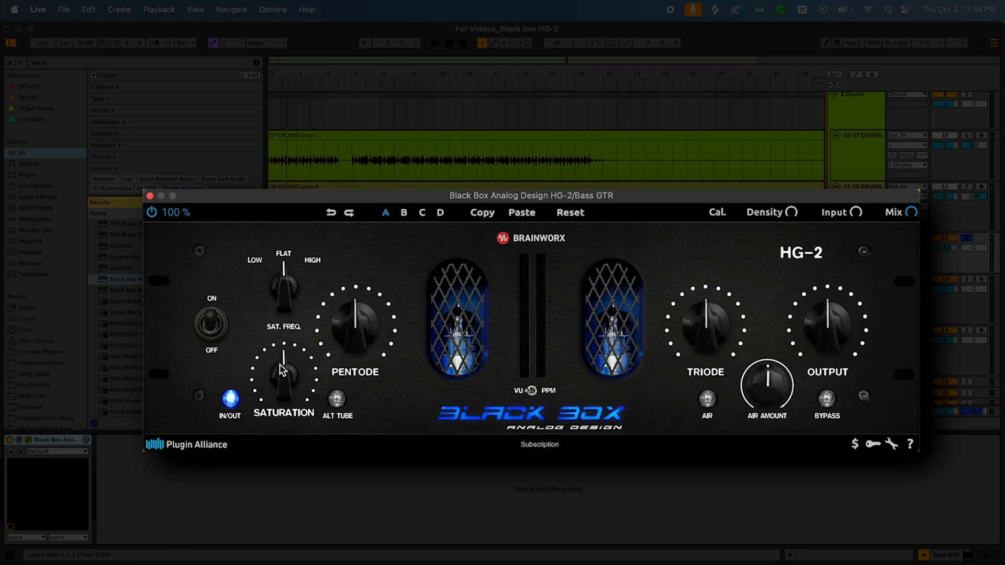
Raise the HG-2's Saturation to its maximum while listening to the soloed bass
drag(283, 374, 283, 332)
key(space)
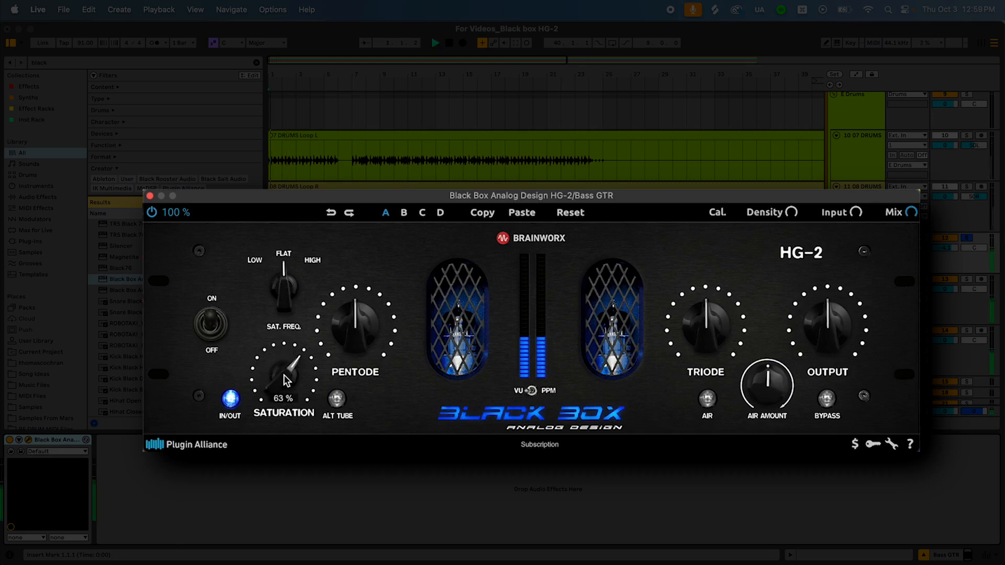
drag(284, 375, 277, 372)
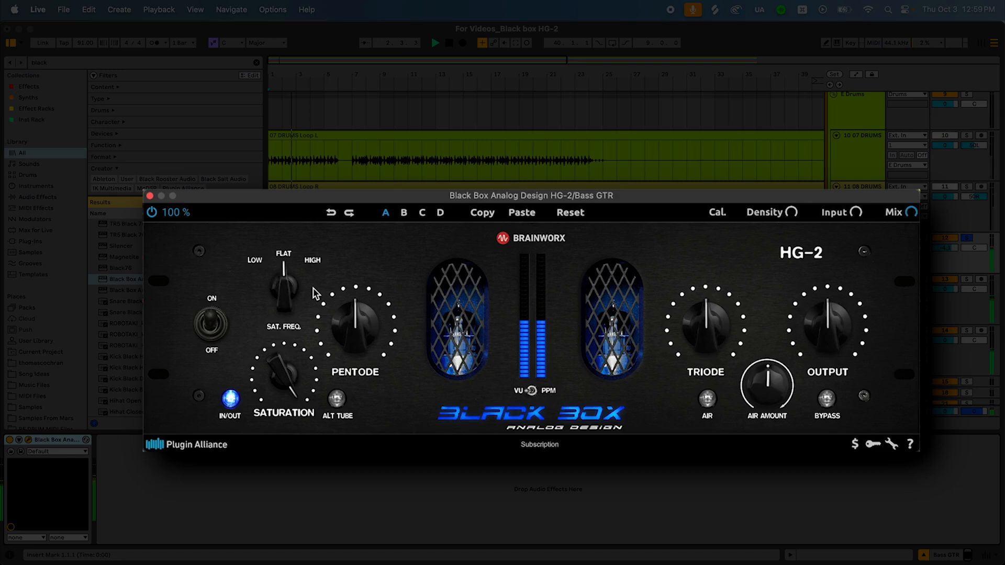
key(space)
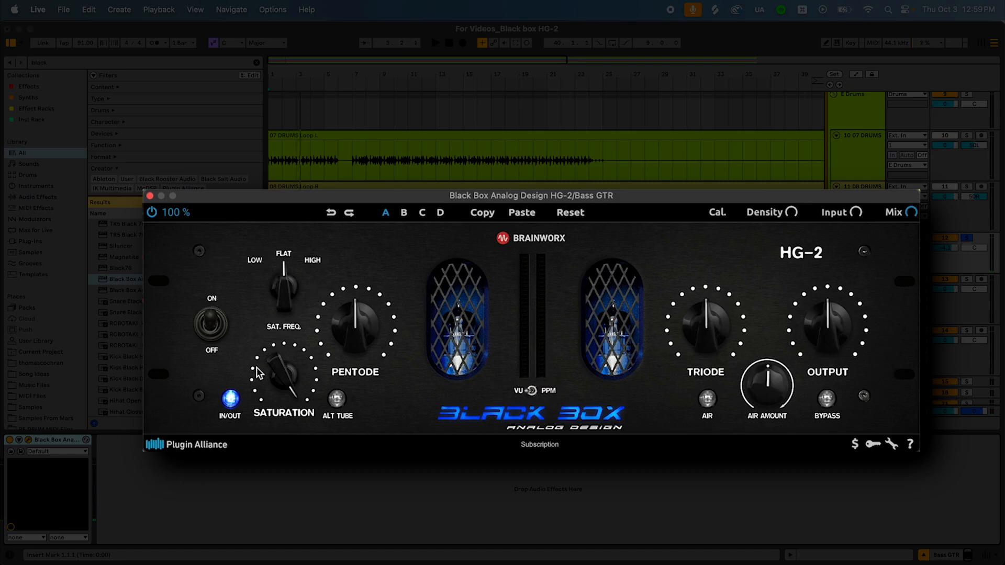
Play the bass from the start and compare it with the saturation circuit switched out and back in
key(space)
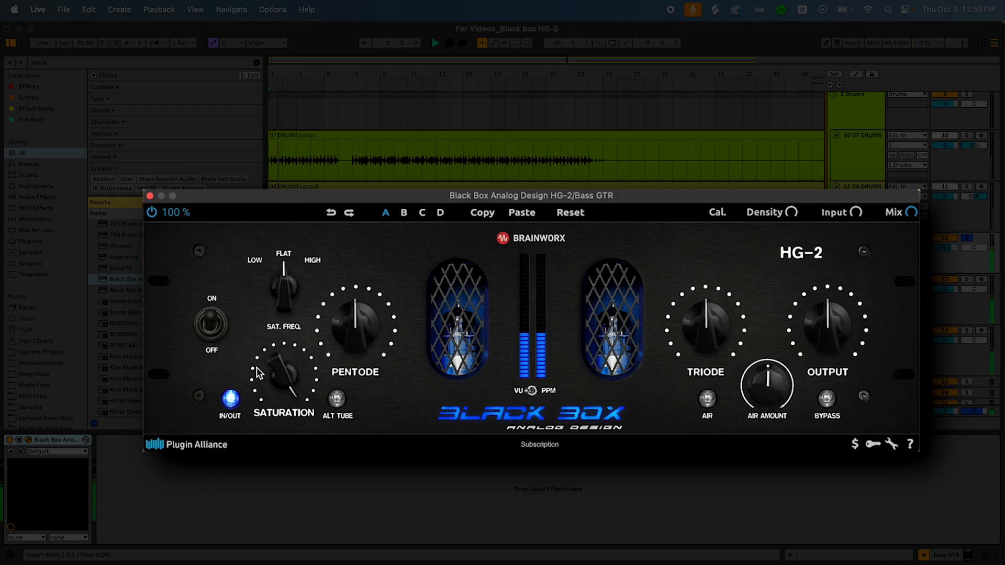
click(230, 402)
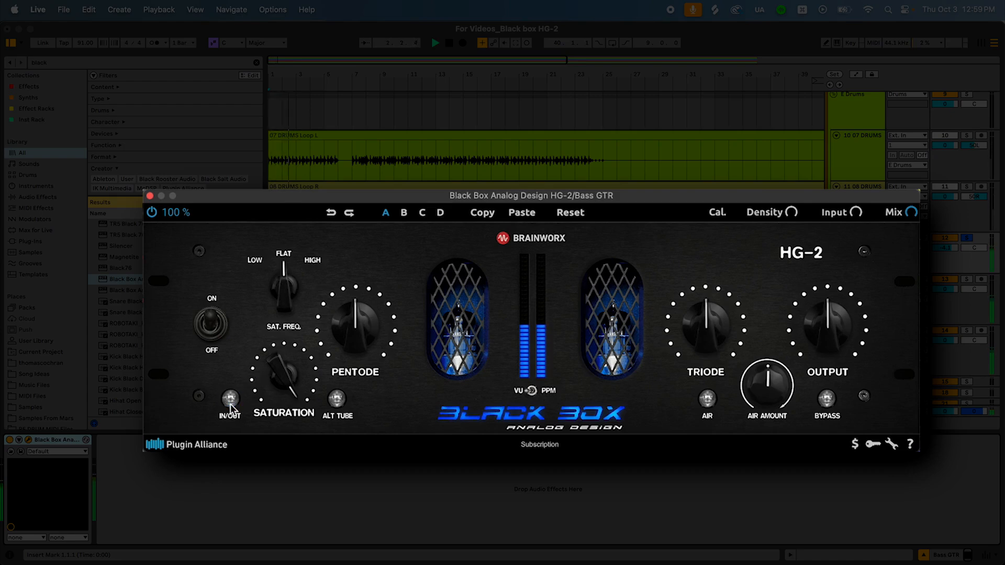
click(230, 400)
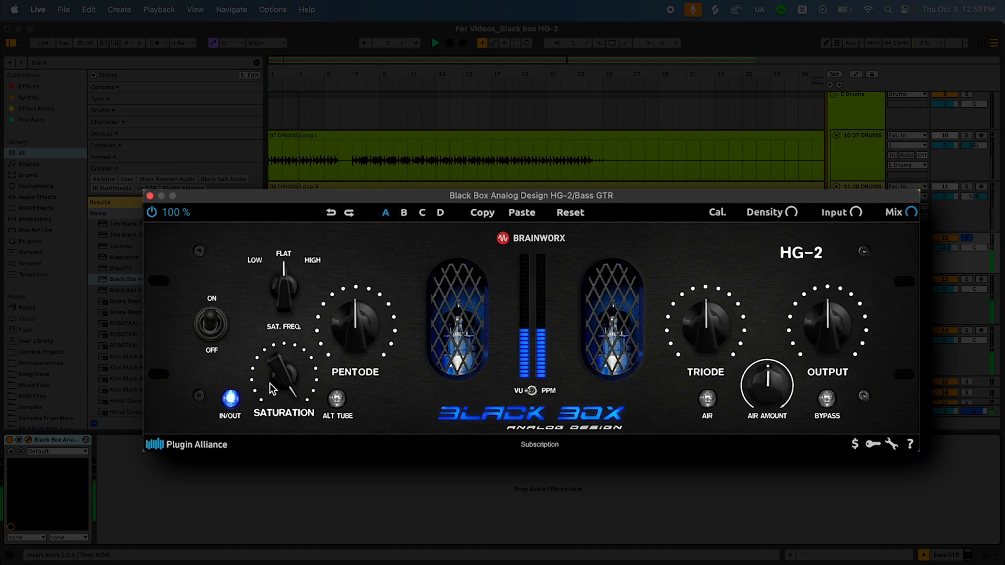
key(space)
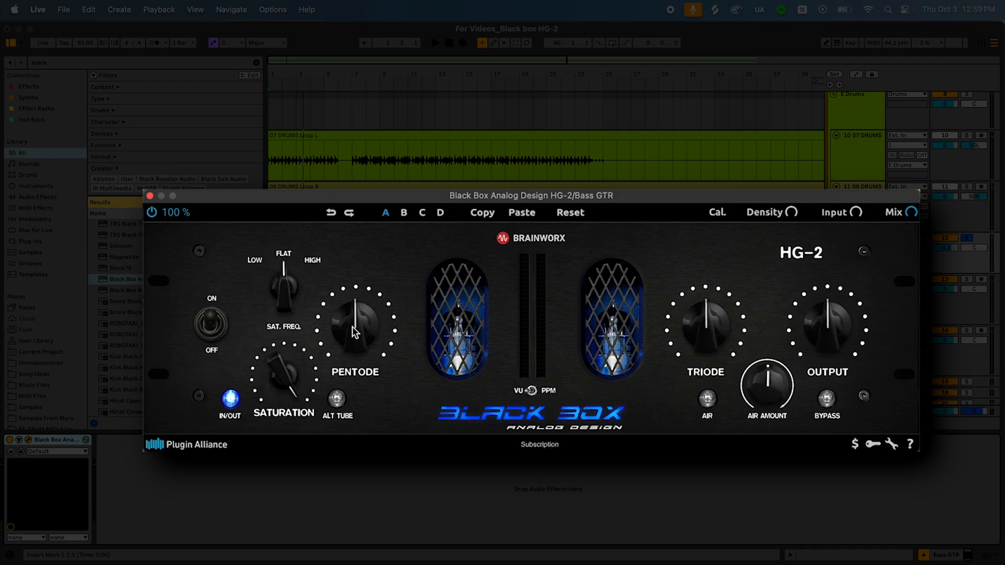
Try the Pentode knob in both directions and set Pentode and Triode slightly below their midpoints while playing the bass
mouse_move(350, 324)
drag(350, 324, 351, 303)
drag(347, 337, 349, 362)
key(space)
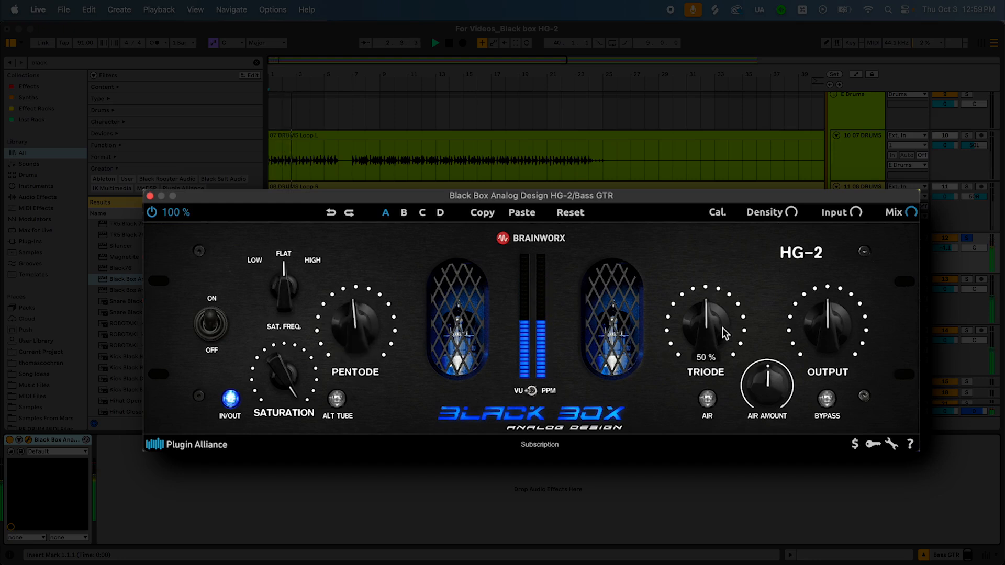
drag(722, 332, 695, 372)
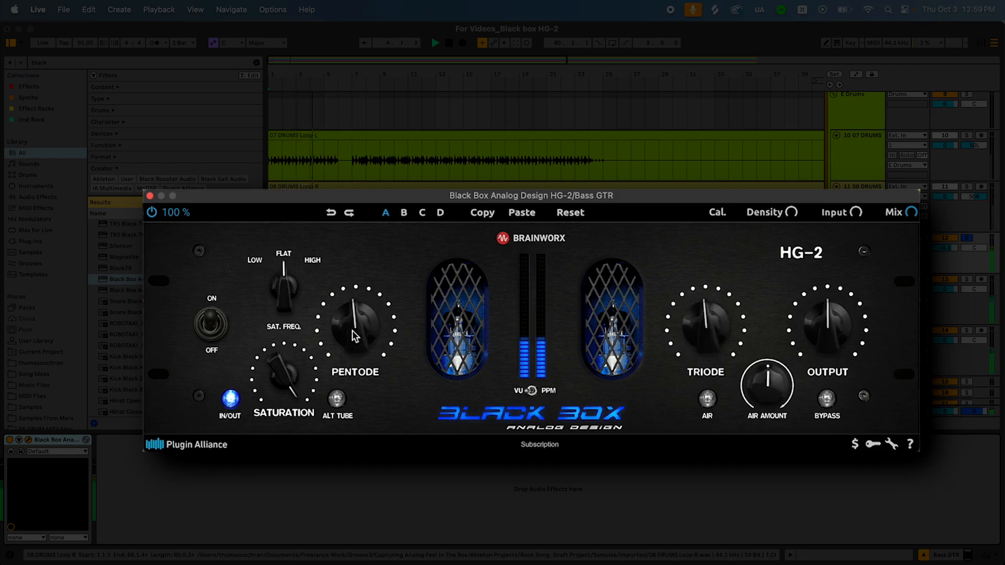
Try the Pentode at its maximum while the bass plays, and return Pentode and Triode to their midpoints
drag(355, 335, 411, 218)
key(space)
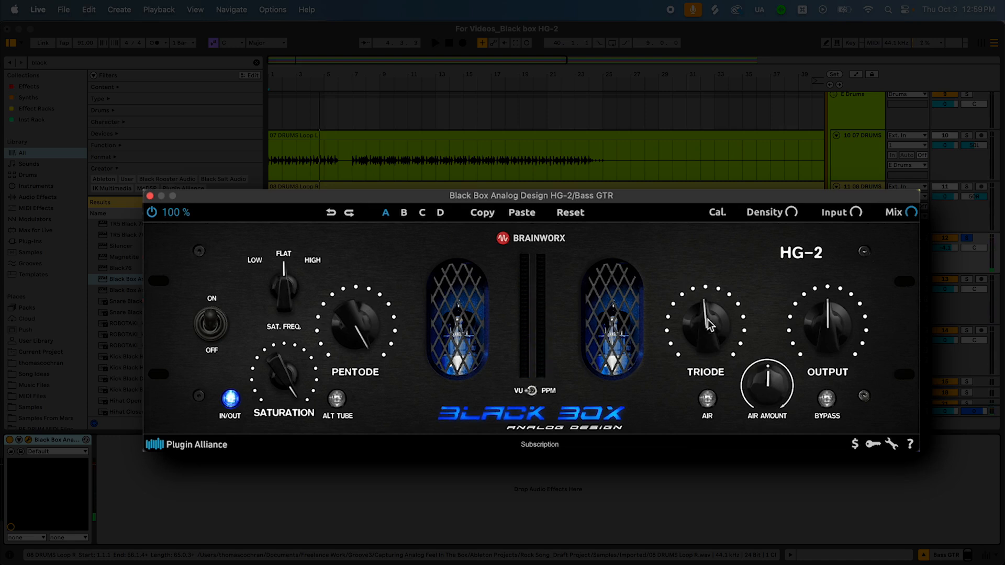
drag(360, 330, 356, 387)
drag(701, 324, 703, 322)
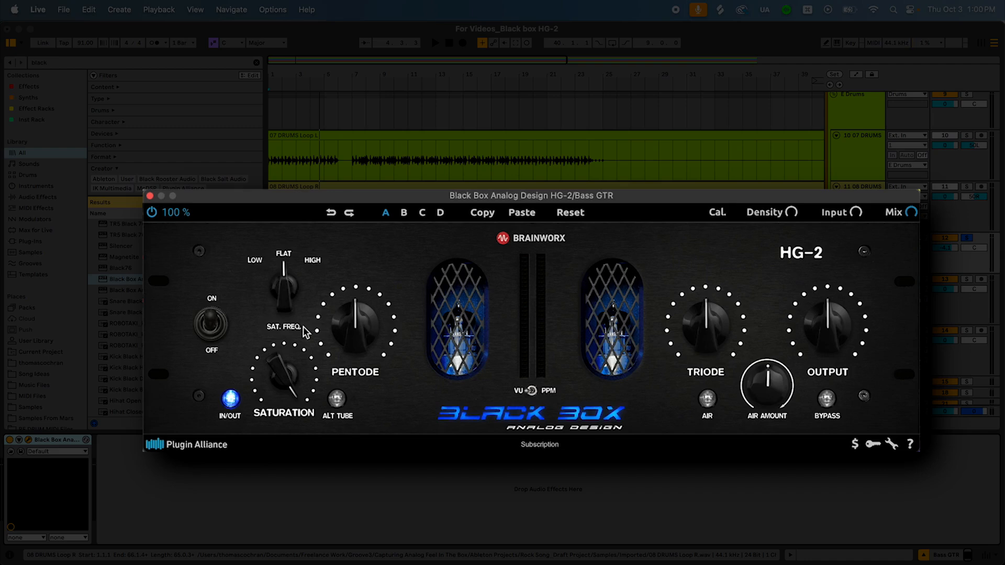
Raise the Pentode to roughly two-thirds and play the bass to hear it
drag(350, 314, 348, 295)
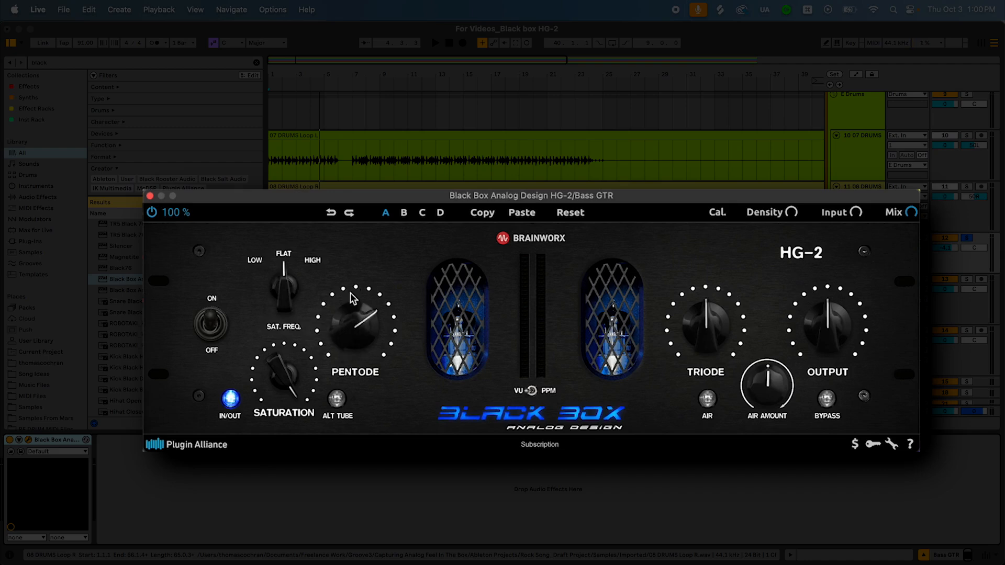
key(space)
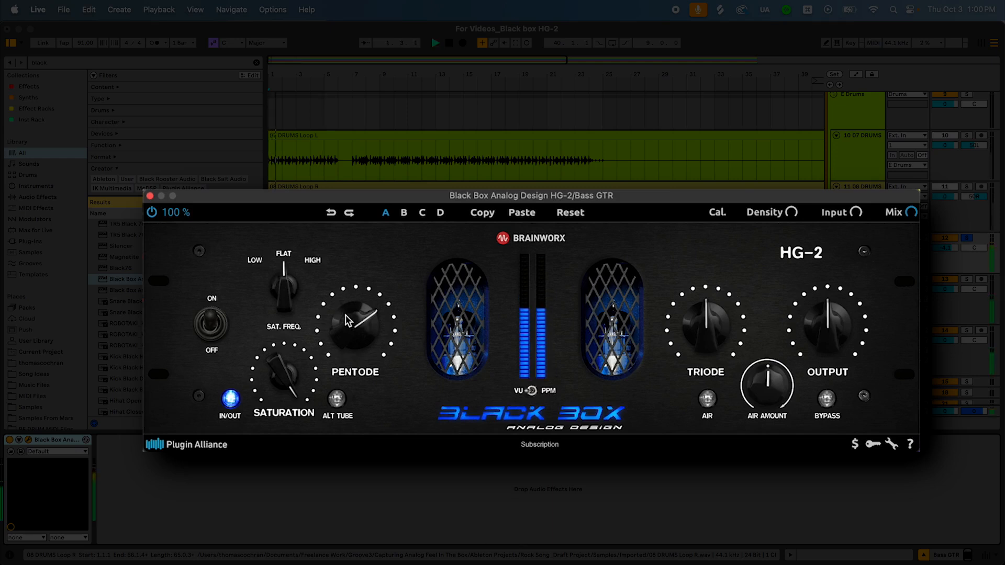
key(space)
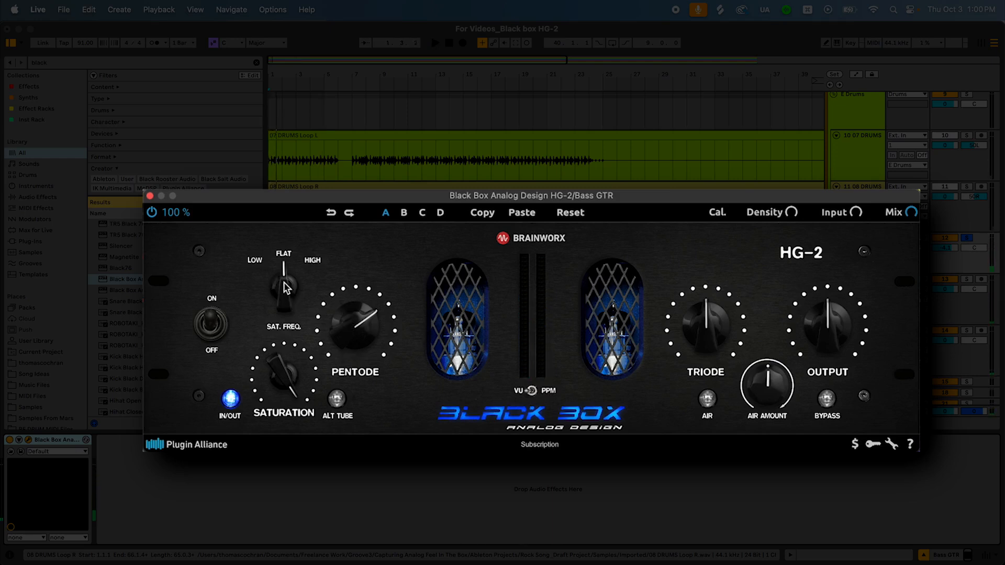
Compare the Low and Flat saturation frequency settings while playing the bass
drag(285, 286, 283, 349)
key(space)
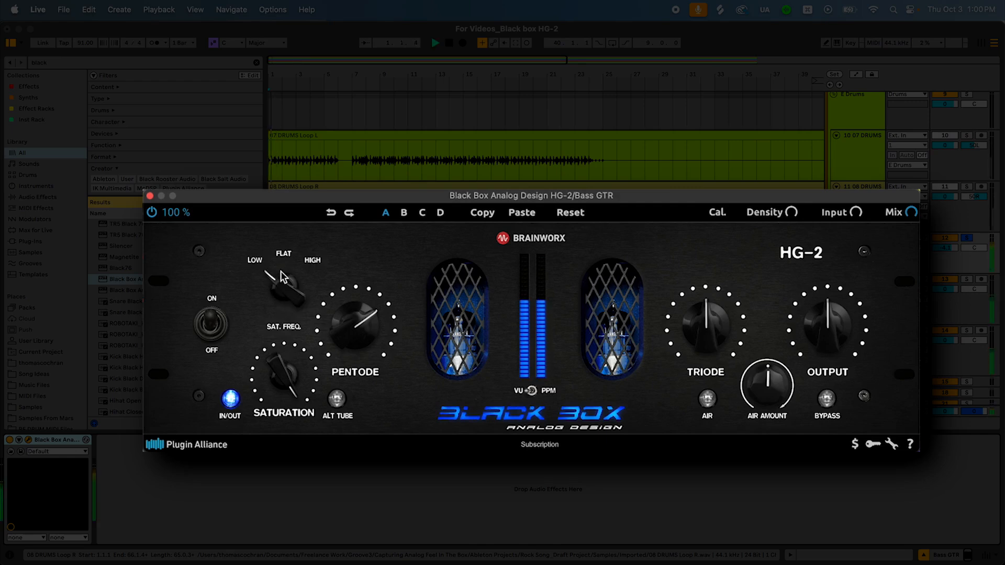
mouse_move(280, 285)
mouse_down()
mouse_move(282, 257)
mouse_move(283, 281)
mouse_up()
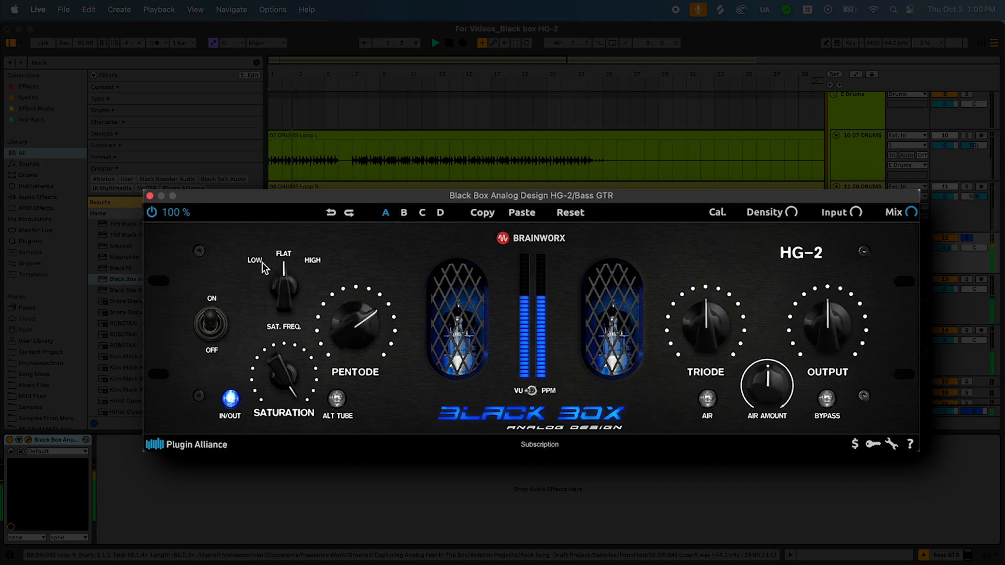
key(space)
key(space)
drag(279, 283, 282, 287)
key(space)
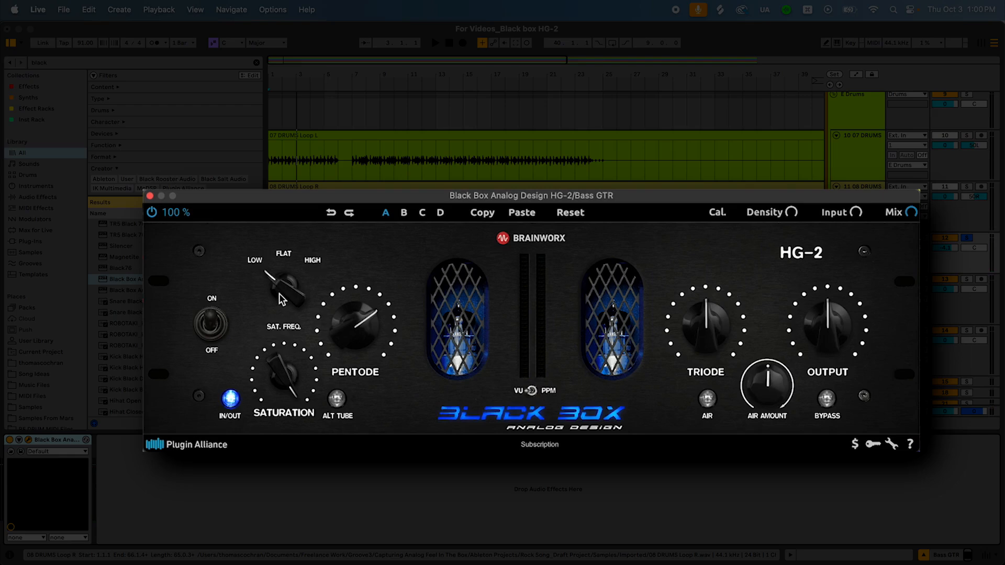
Play the bass through the Low and High saturation frequency settings and return the selector to Flat
key(space)
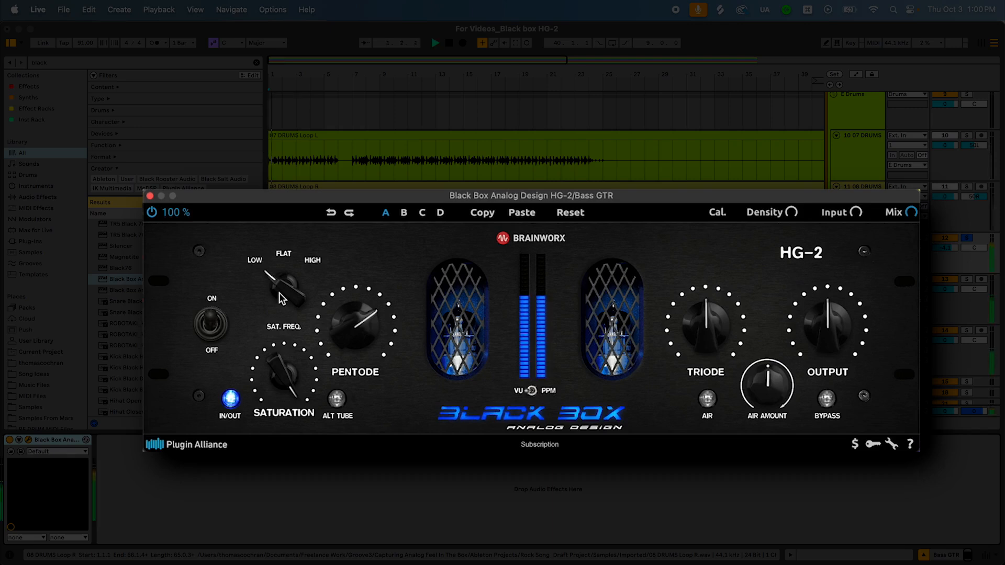
click(279, 296)
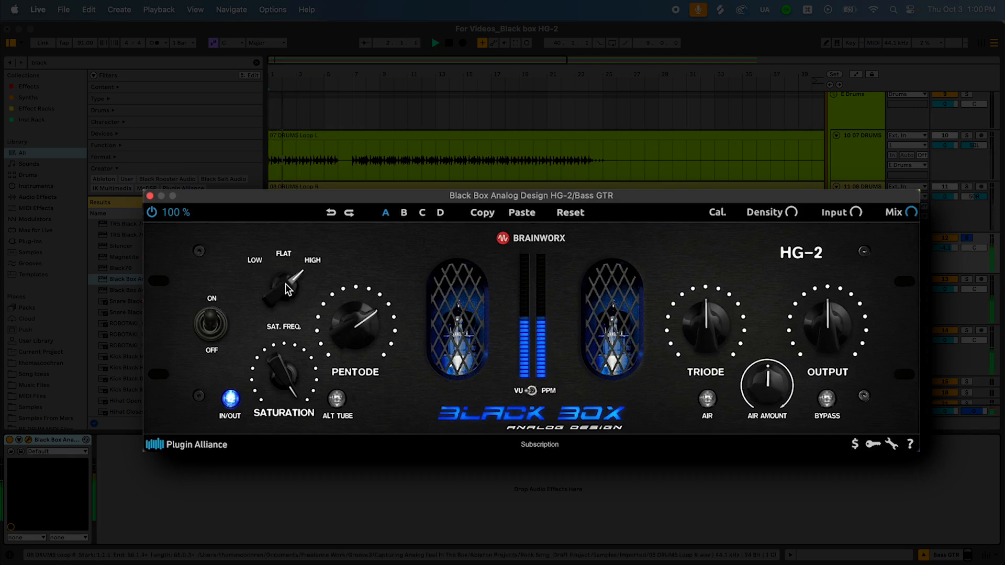
click(284, 284)
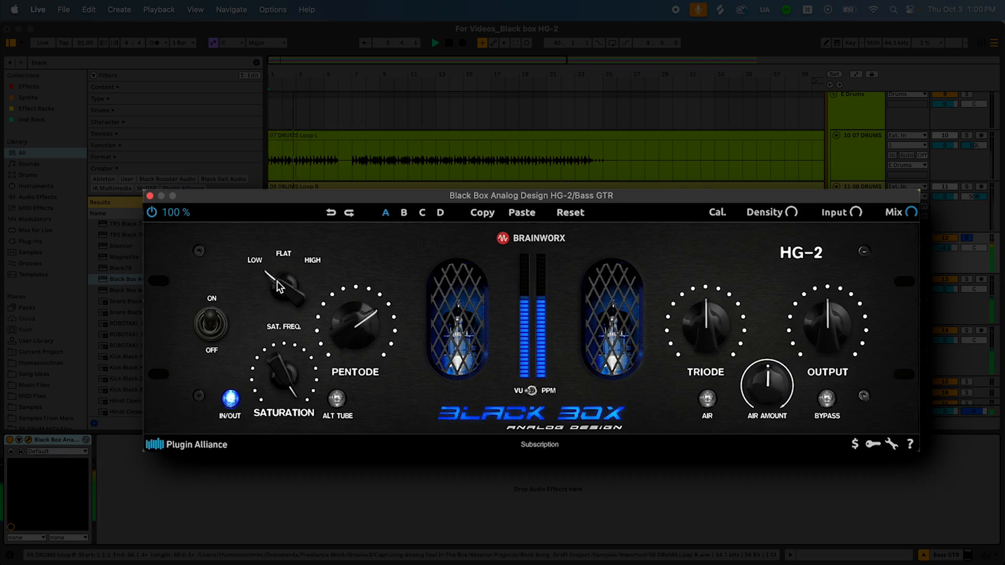
click(277, 268)
key(space)
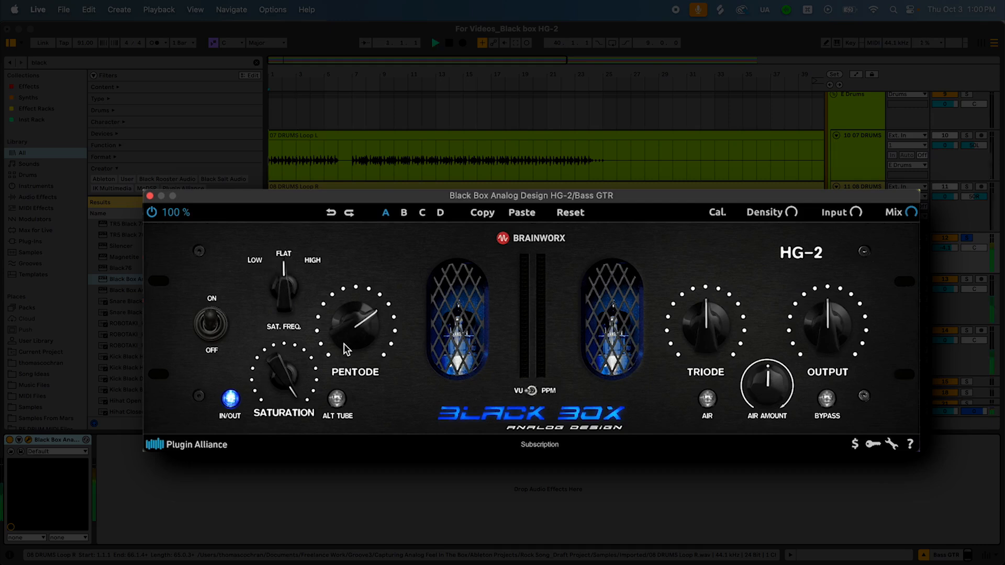
Fine-tune the Pentode to 67 % while playing the bass
key(space)
mouse_move(349, 327)
drag(348, 321, 351, 325)
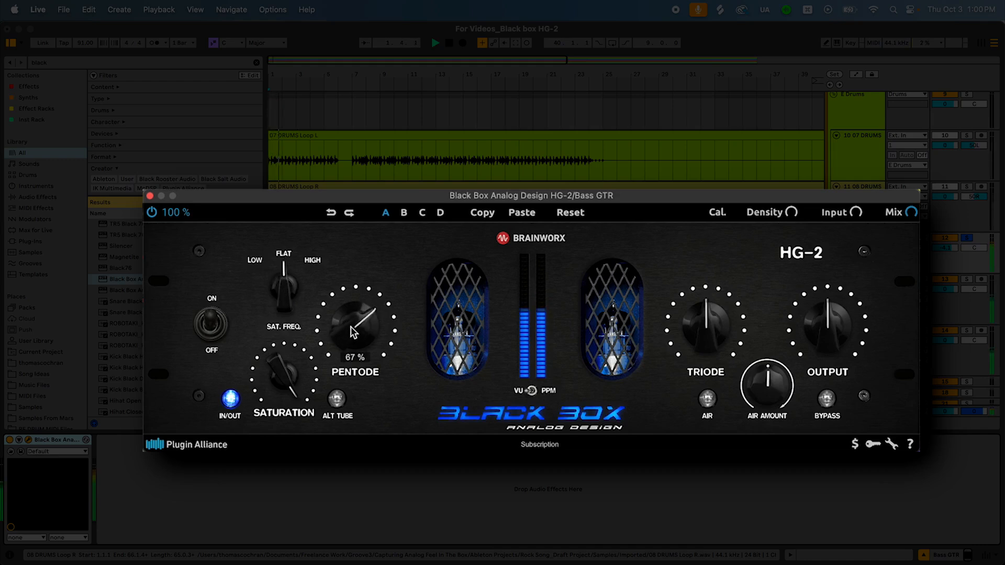
key(space)
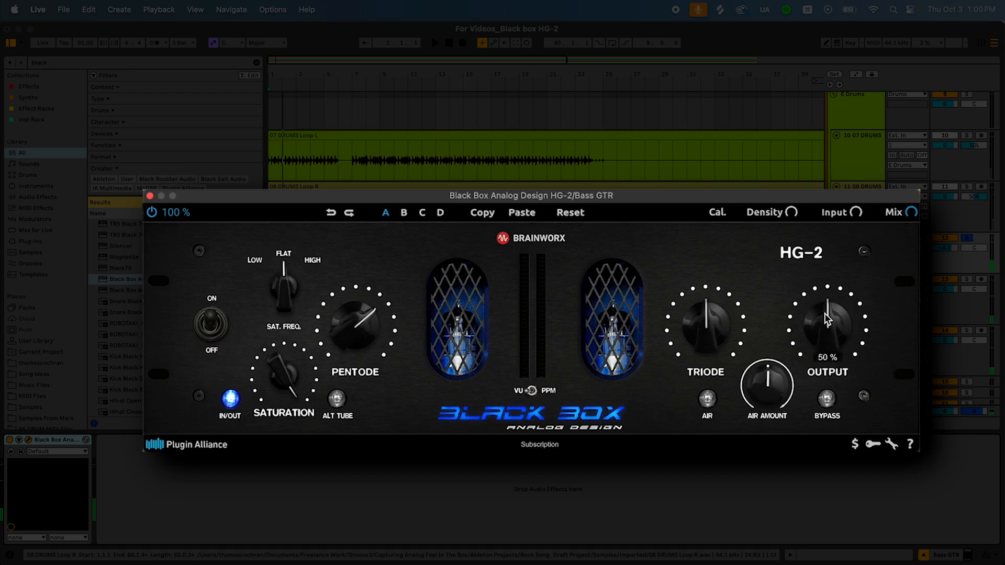
Lower the Output below its midpoint and raise the Triode moderately above its midpoint while playing the bass
drag(824, 313, 825, 328)
key(space)
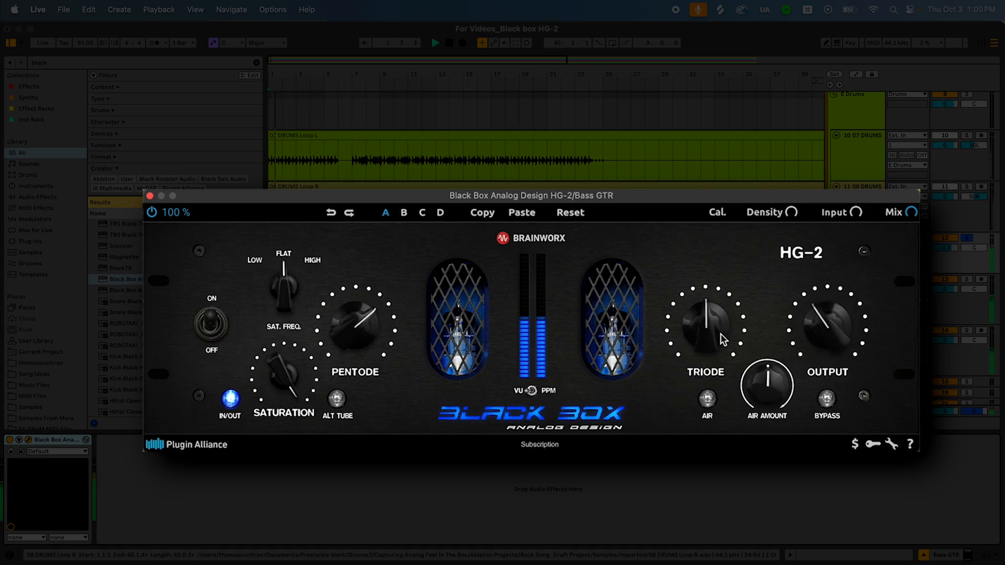
drag(720, 334, 722, 312)
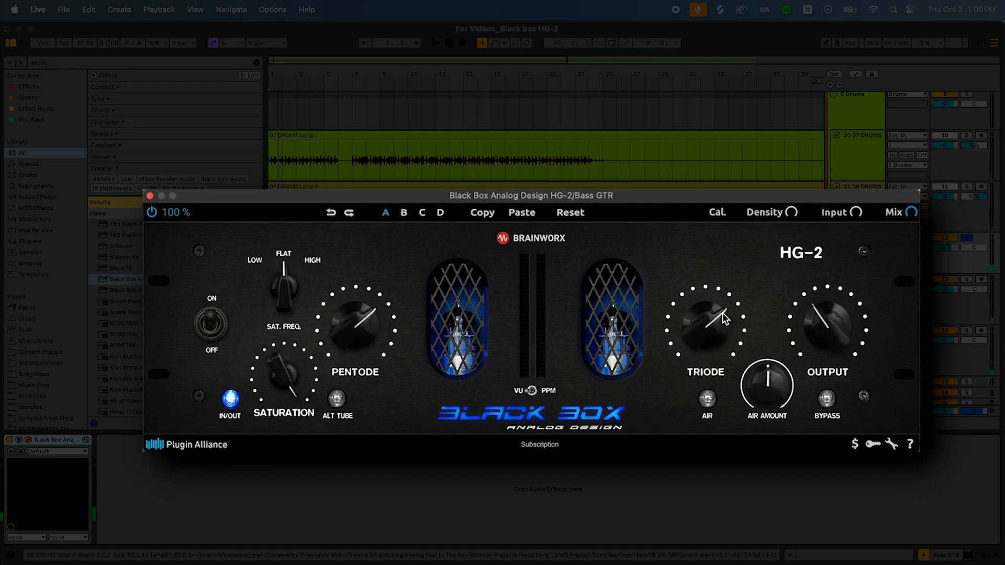
key(space)
key(space)
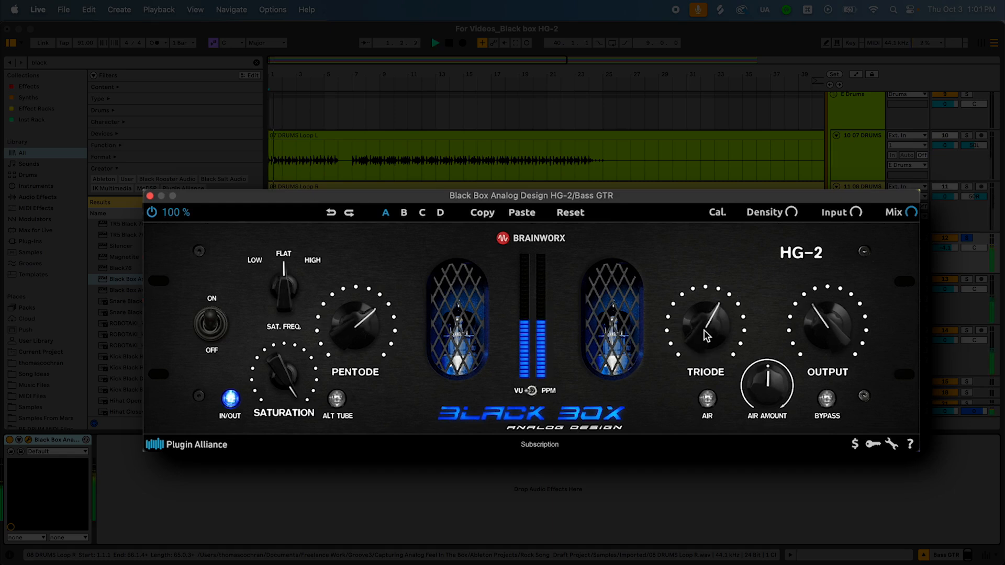
Lower the Output to about a quarter to match levels, comparing the bass with the HG-2 device off and on
click(9, 440)
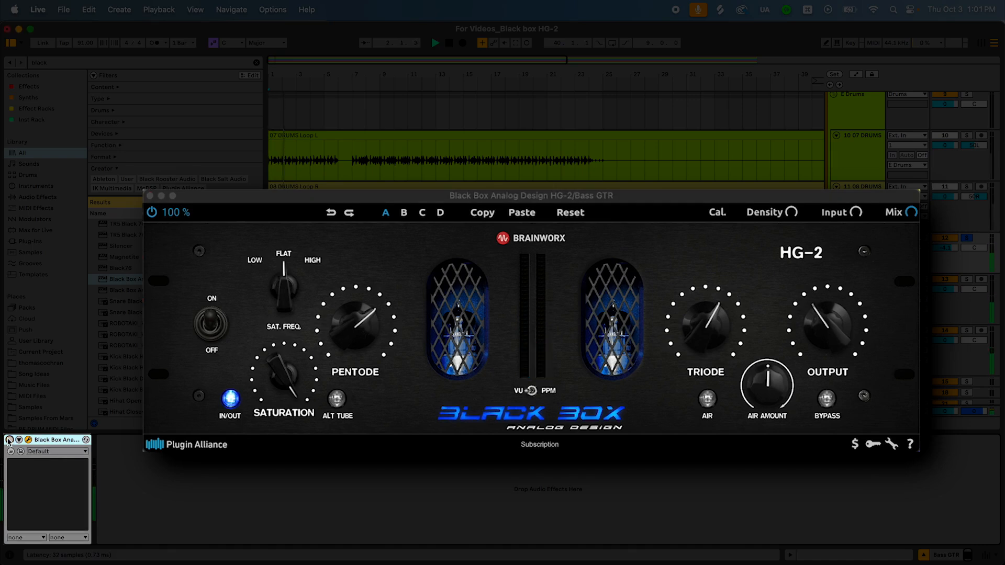
click(8, 440)
drag(829, 306, 830, 326)
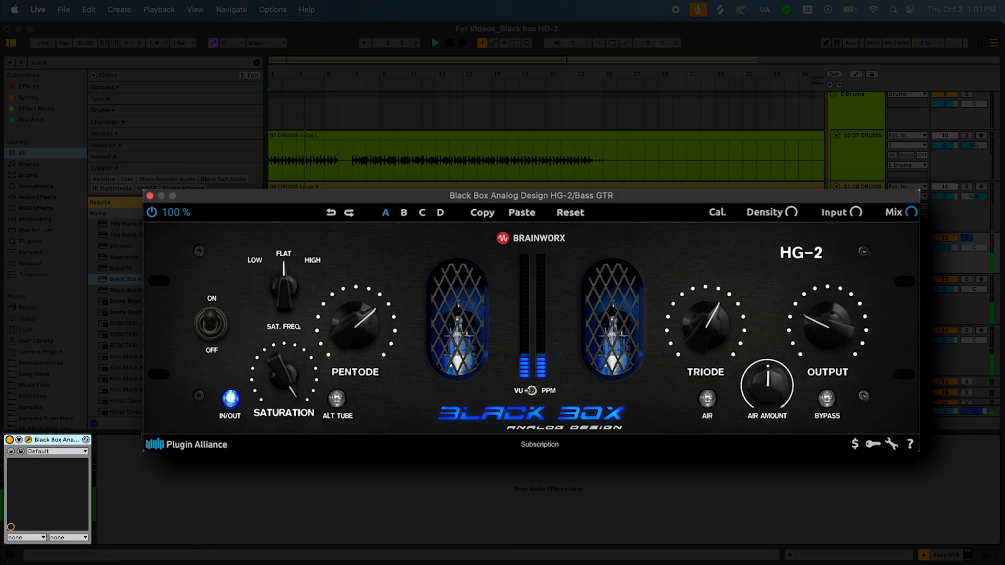
click(10, 440)
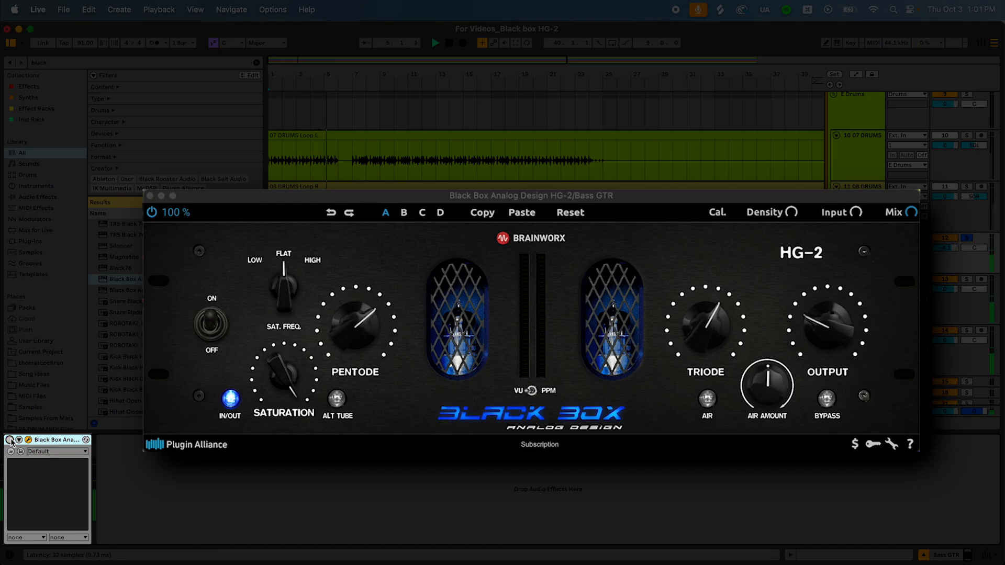
click(10, 441)
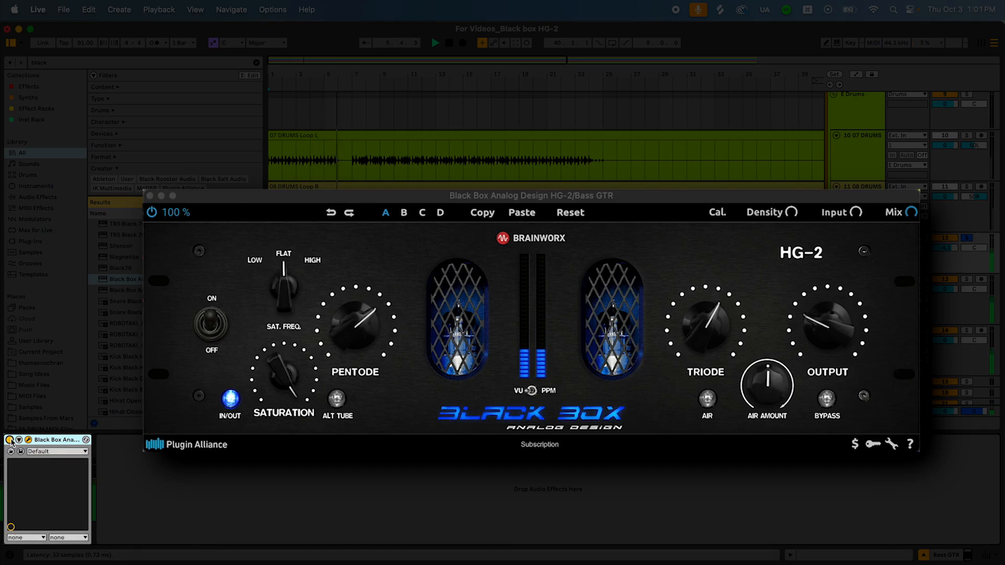
key(space)
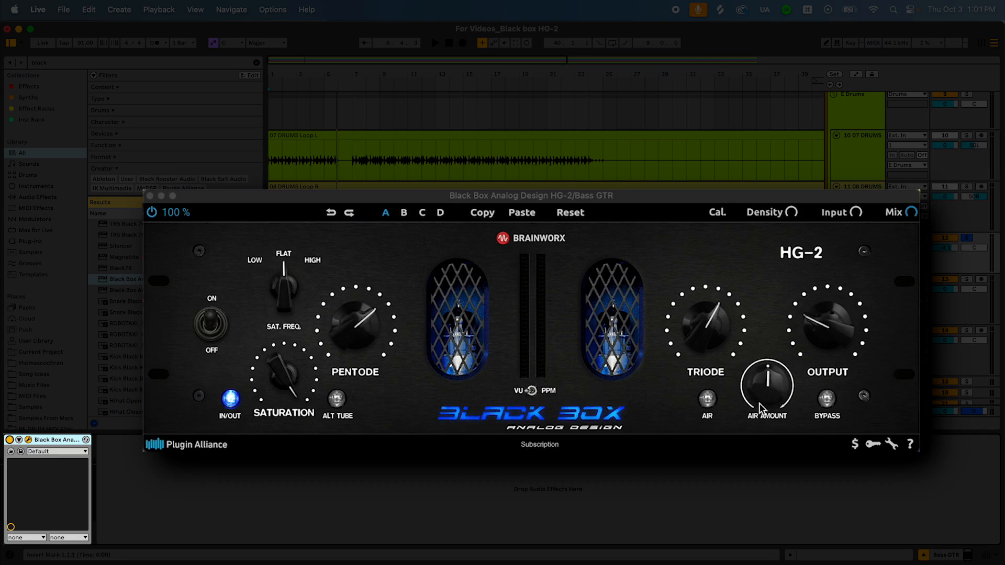
Enable Air with Air Amount at maximum and compare the bass with Air off and on
click(707, 399)
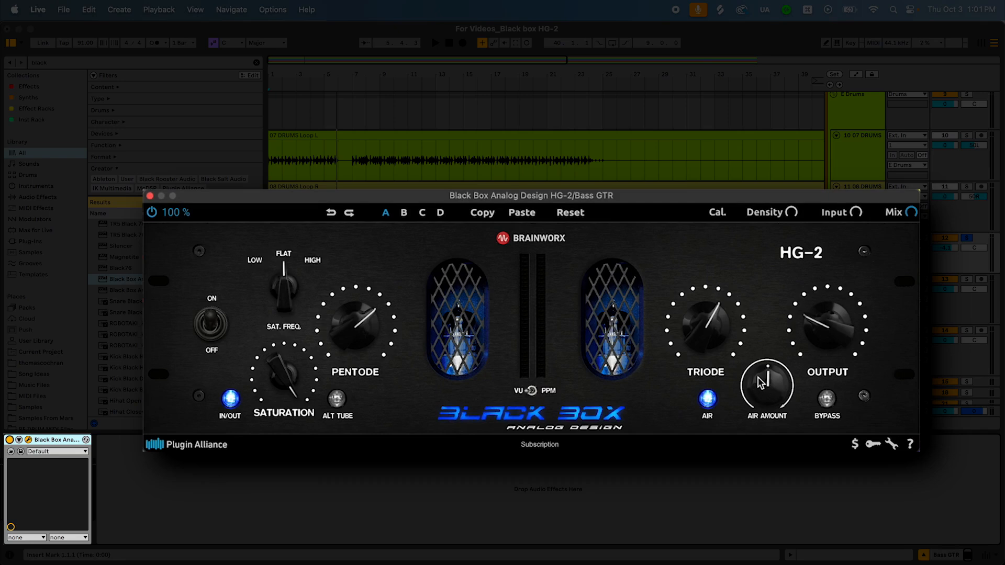
drag(757, 378, 767, 267)
key(space)
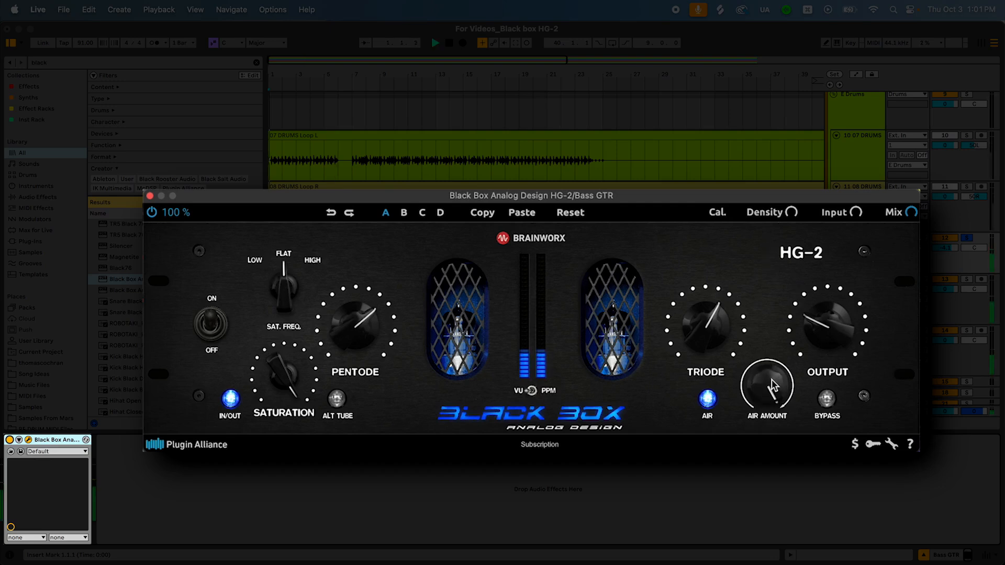
click(707, 399)
click(706, 398)
key(space)
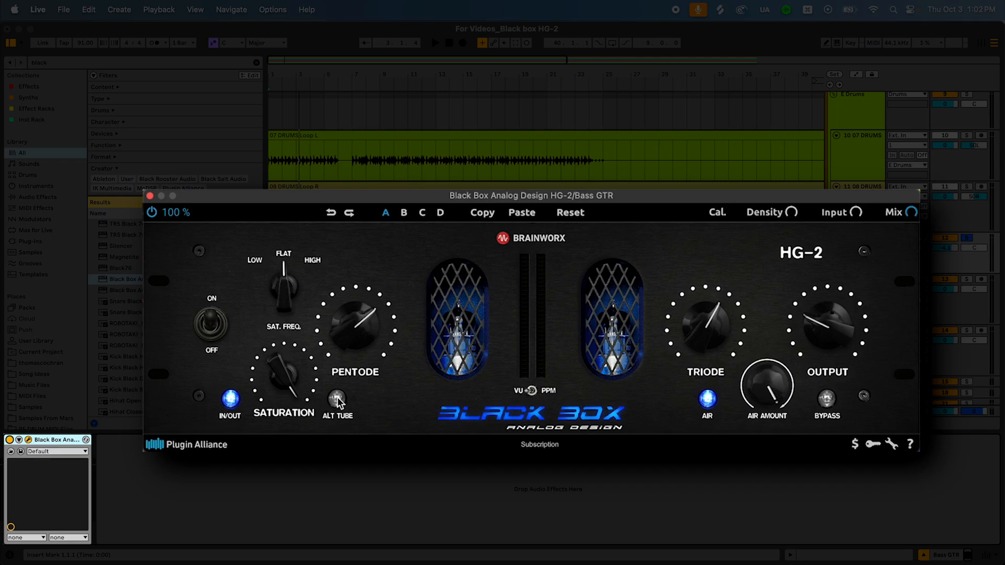
Compare the bass with Alt Tube on and off during playback and leave Alt Tube enabled
key(space)
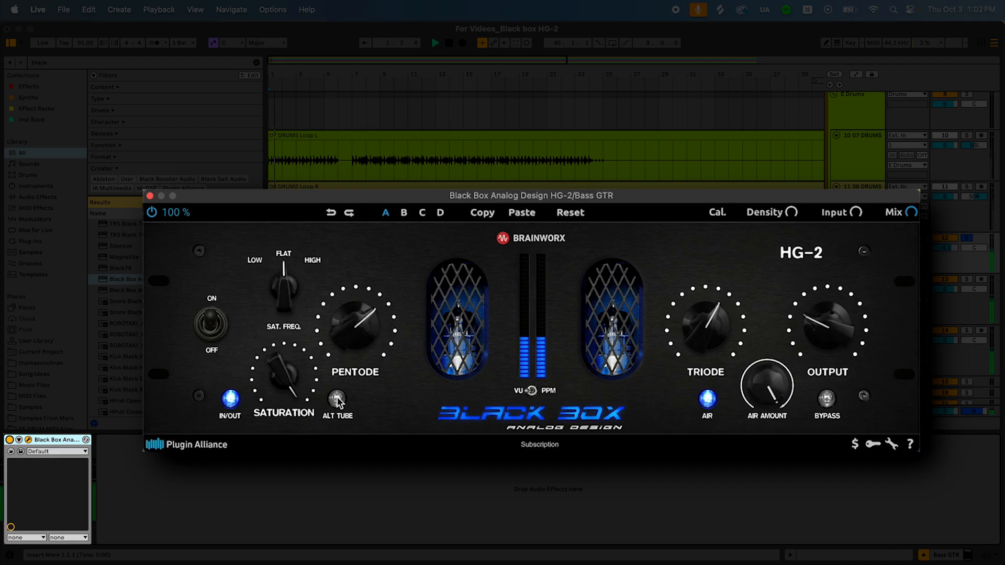
click(337, 399)
click(337, 399)
click(337, 399)
key(space)
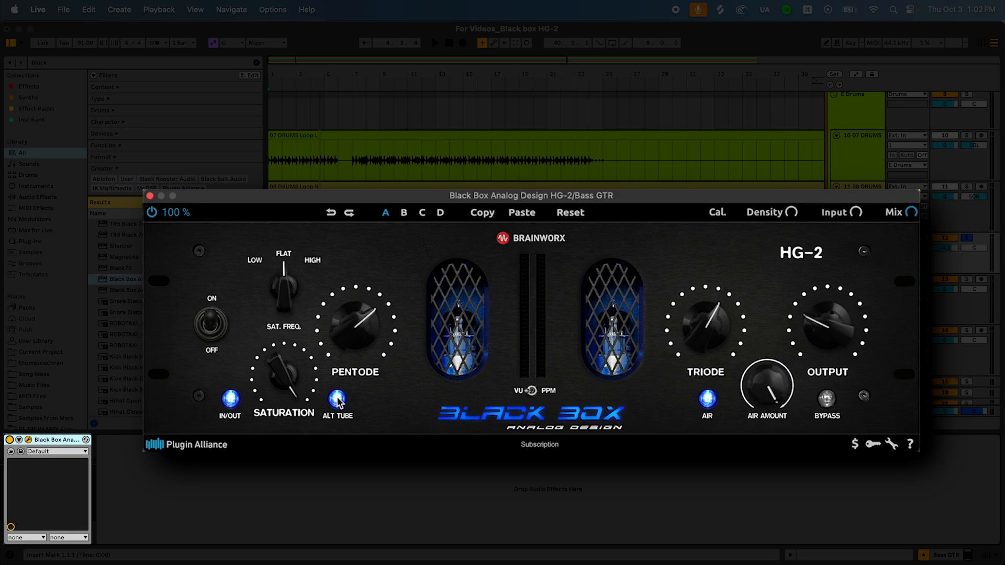
Clear the browser search and play the bass with the HG-2 device deactivated, reactivating it during playback
click(257, 62)
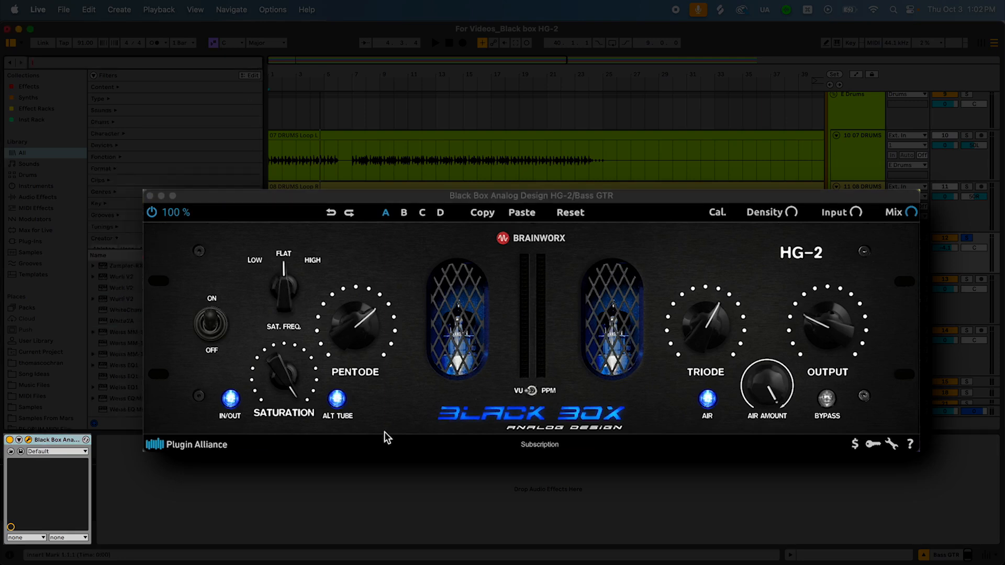
click(230, 494)
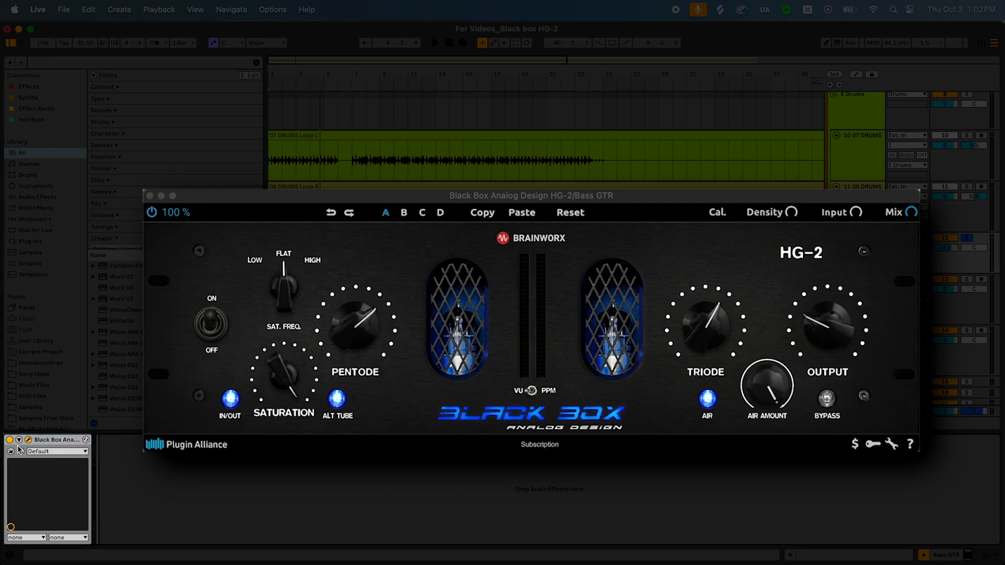
click(10, 440)
key(space)
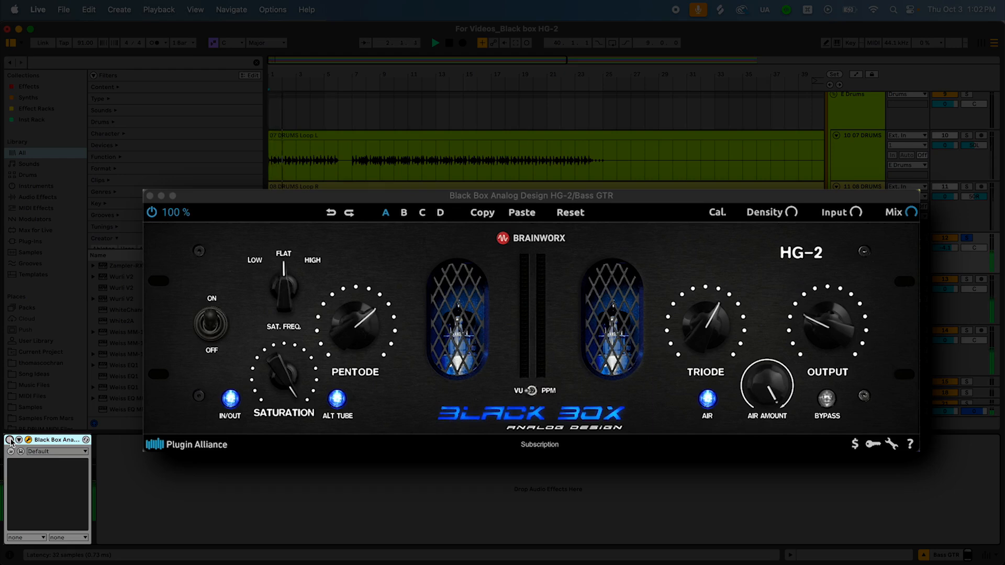
click(10, 440)
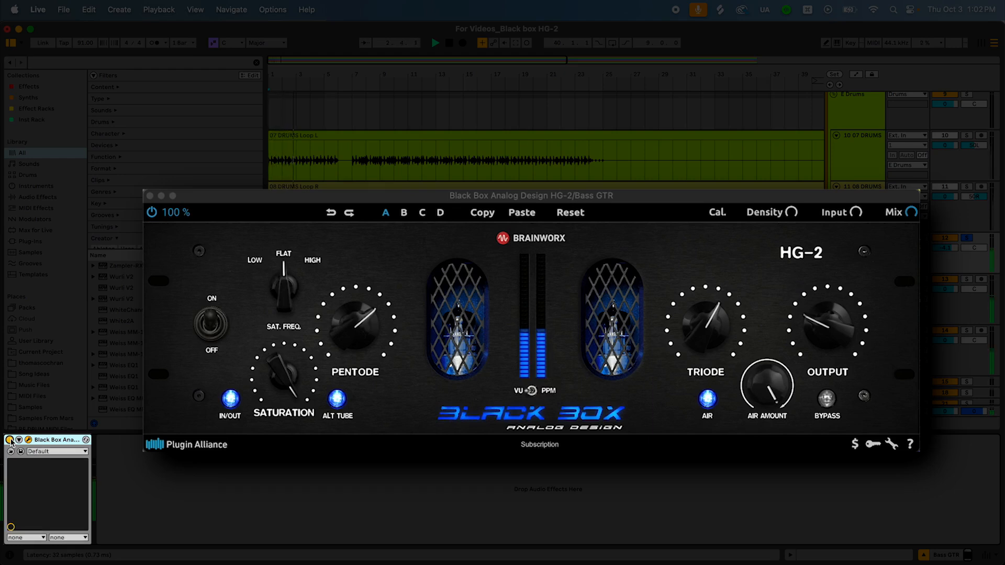
Adjust the Output to 27 %, compare the bass with the HG-2 device off and on, and stop playback
click(825, 322)
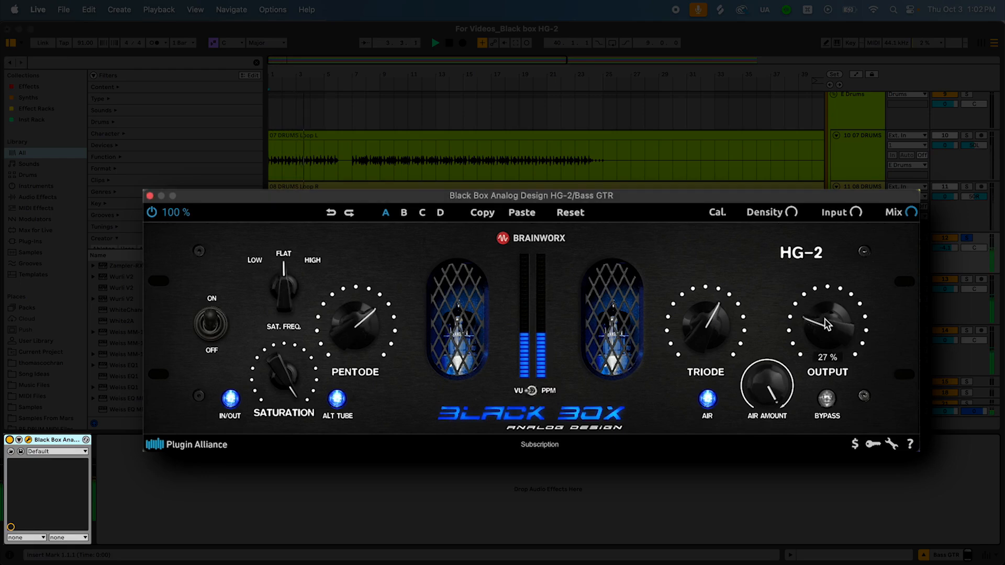
click(10, 440)
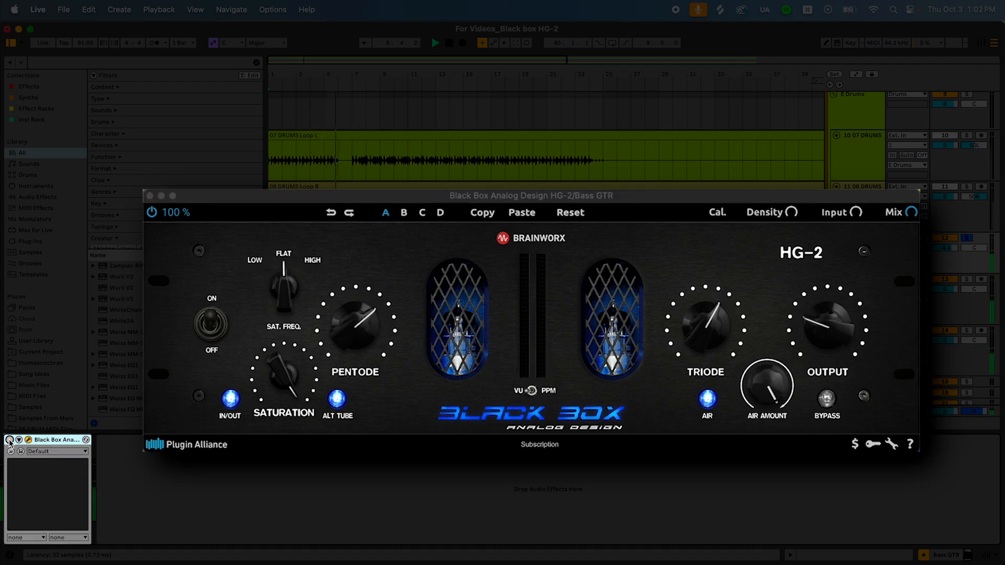
click(9, 440)
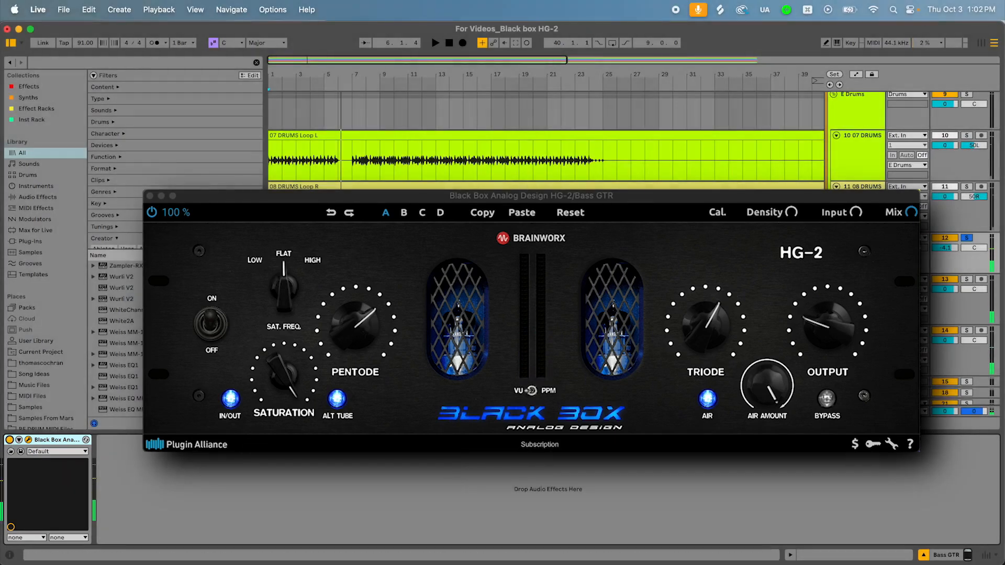
click(449, 43)
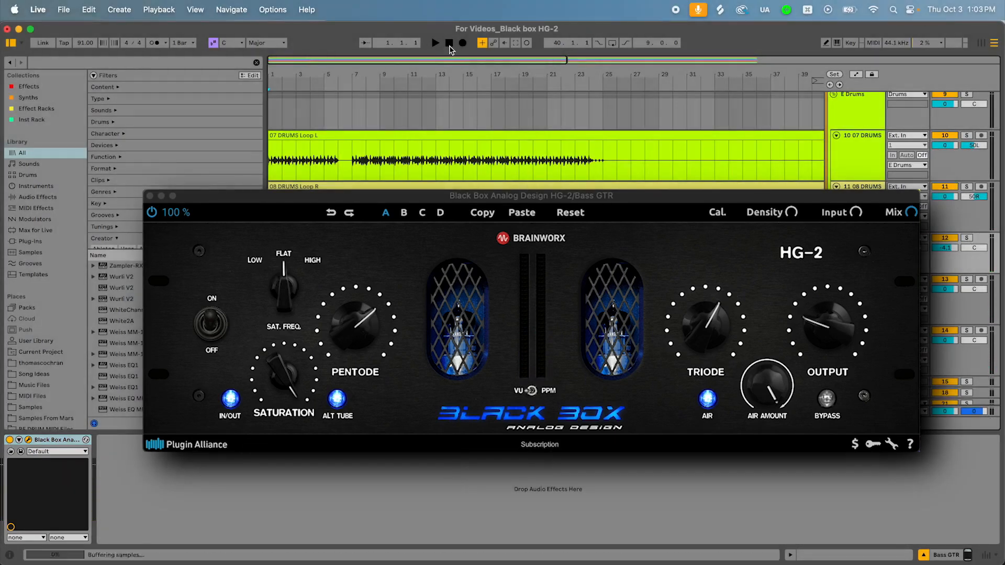
Play the bass and compare the sound with the HG-2 device off and on, leaving it active and stopping playback
key(space)
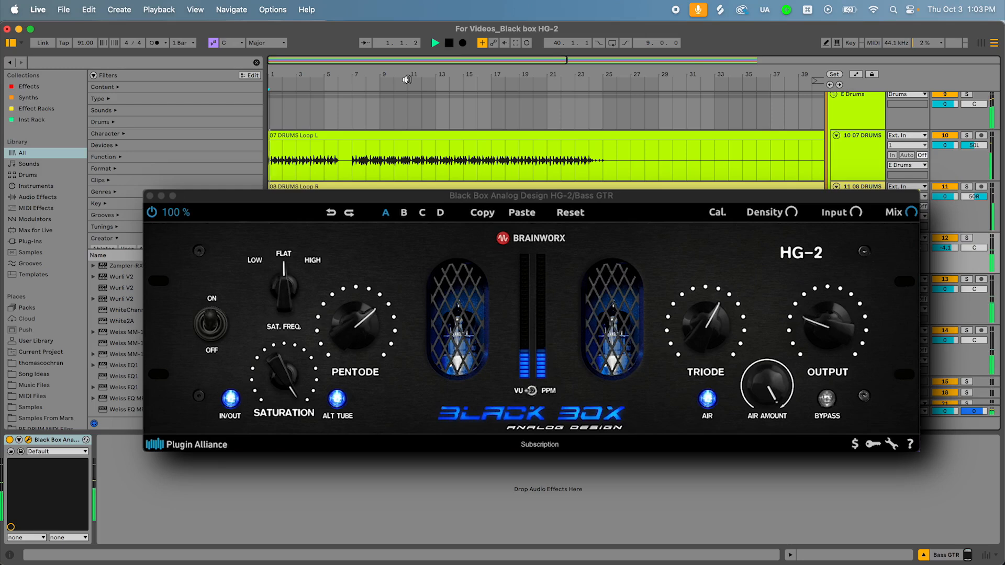
click(9, 440)
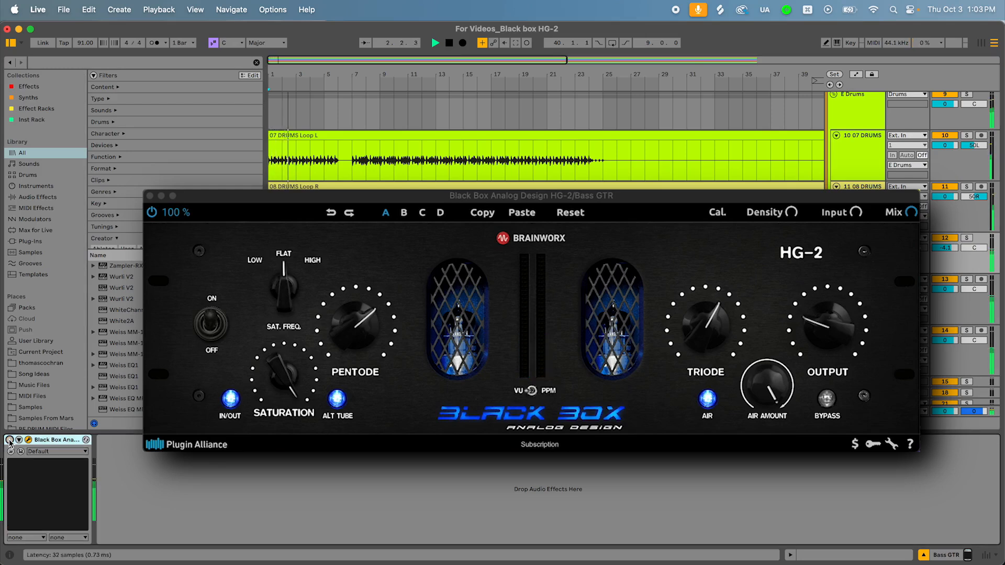
click(10, 440)
key(space)
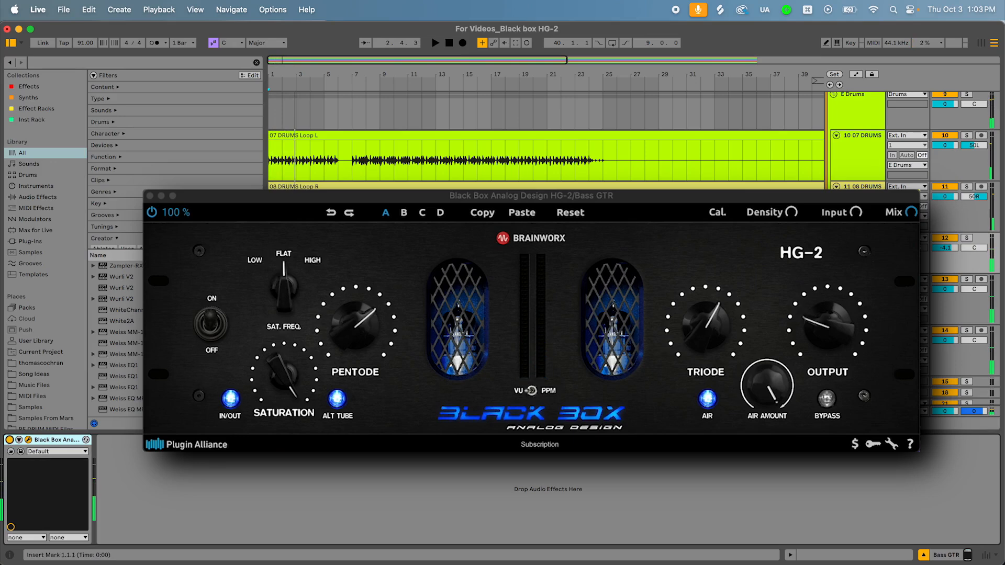
Close the HG-2 plugin window and collapse the Bass GTR group
click(149, 196)
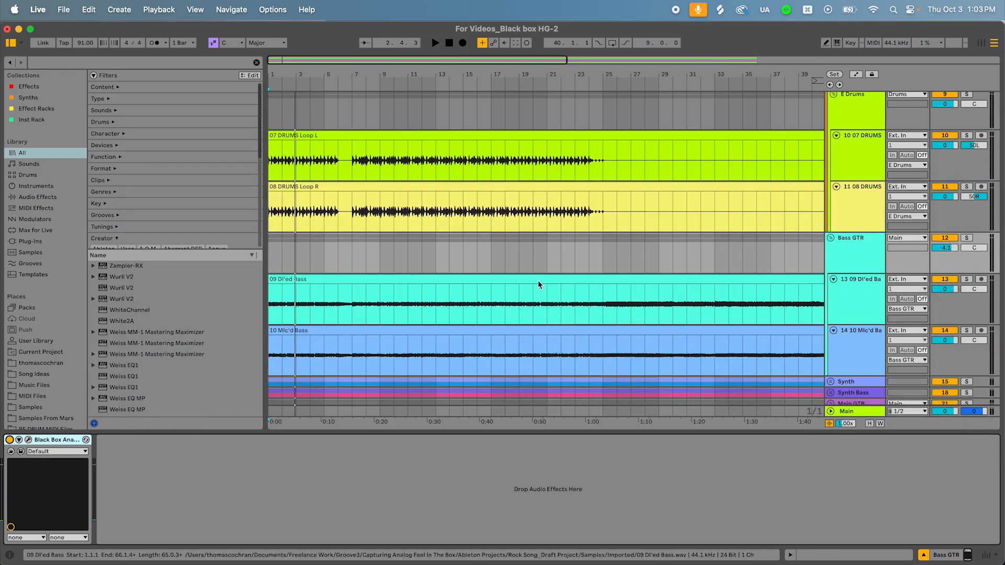
click(852, 261)
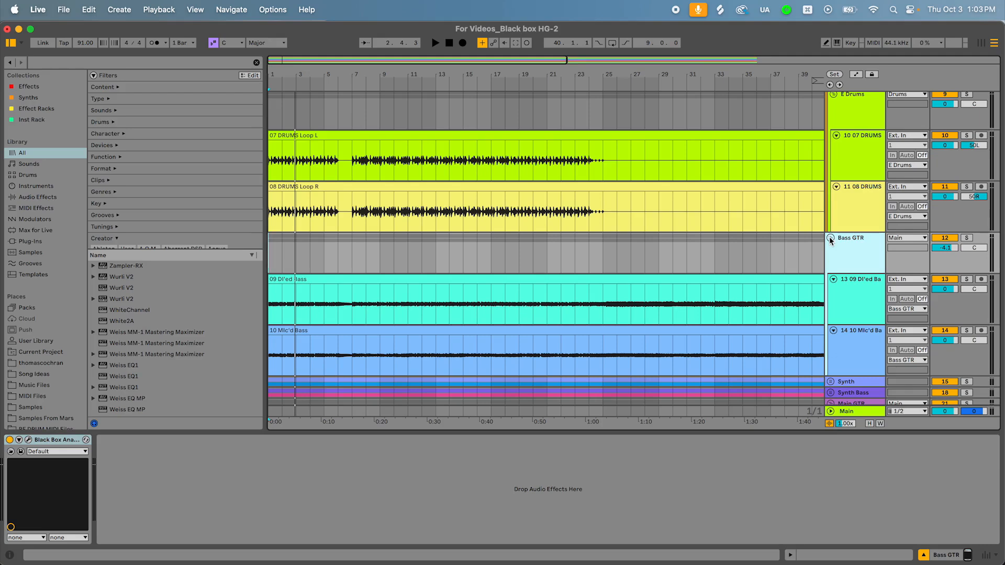
click(830, 238)
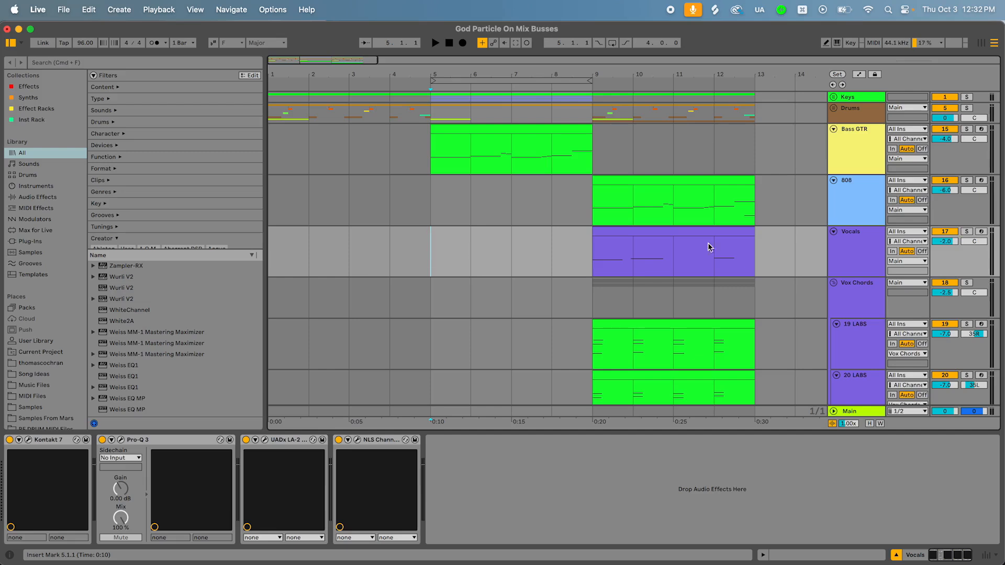
Examine The God Particle settings on the Vox Chords group and the Main track's device chain, closing the plugin window
click(855, 299)
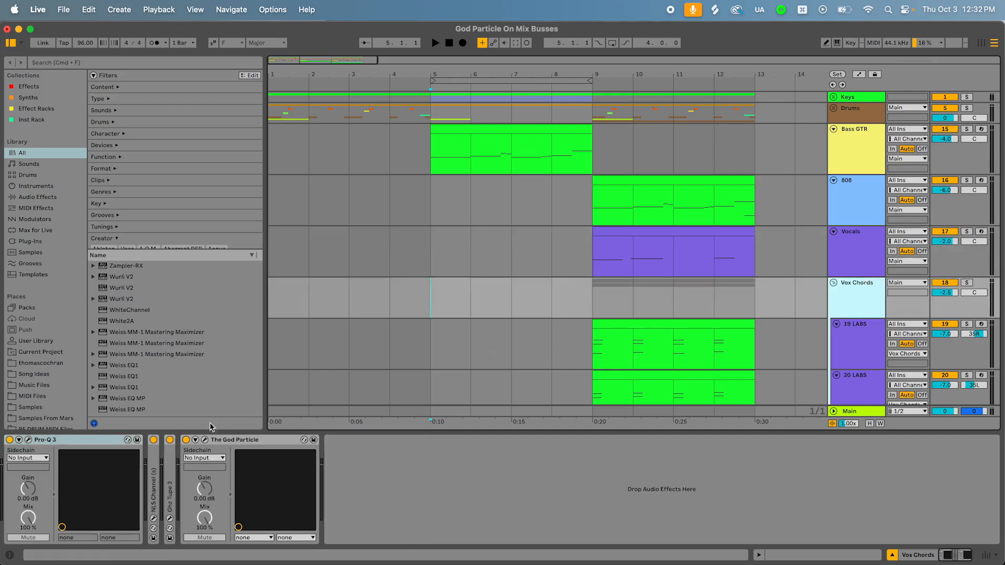
click(205, 439)
drag(421, 233, 424, 156)
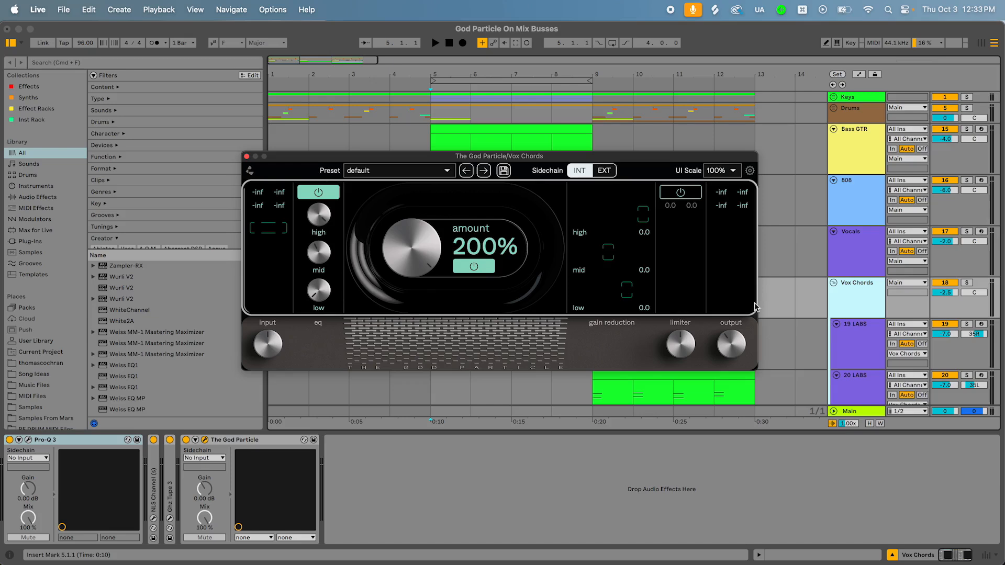
click(863, 412)
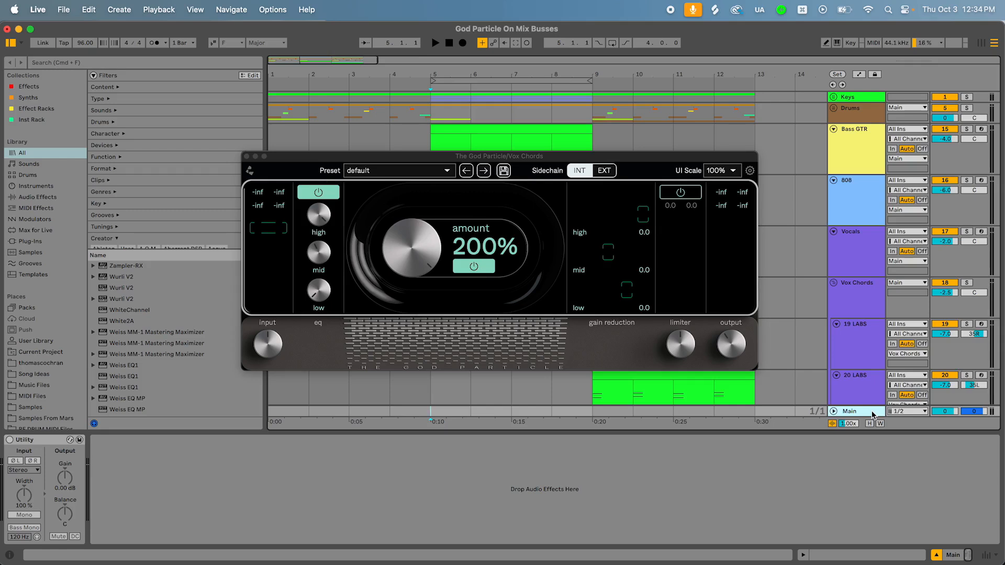
click(246, 156)
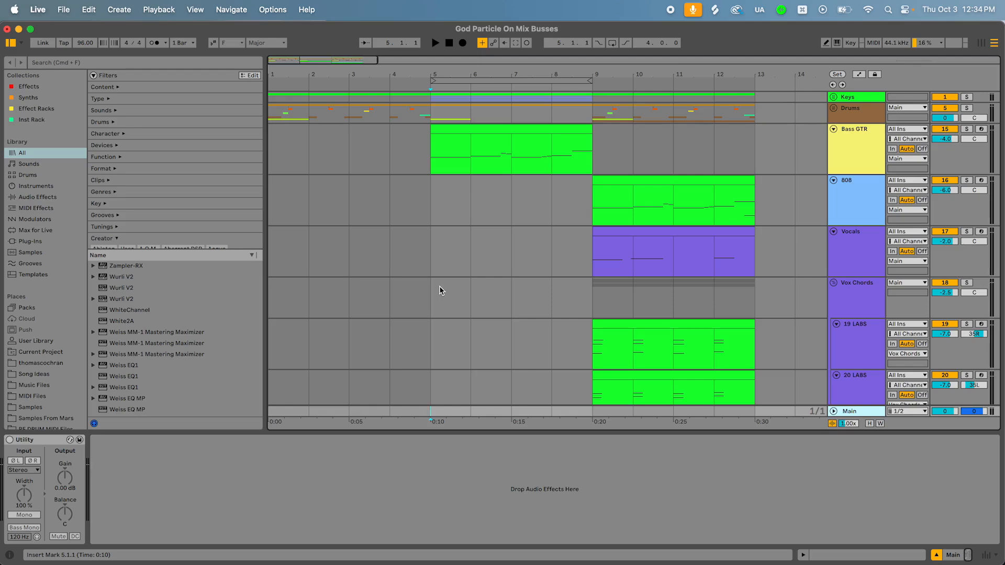
Set the playback start to the beginning of the Before 3 clip and solo the Before track
scroll(439, 287, down, 4)
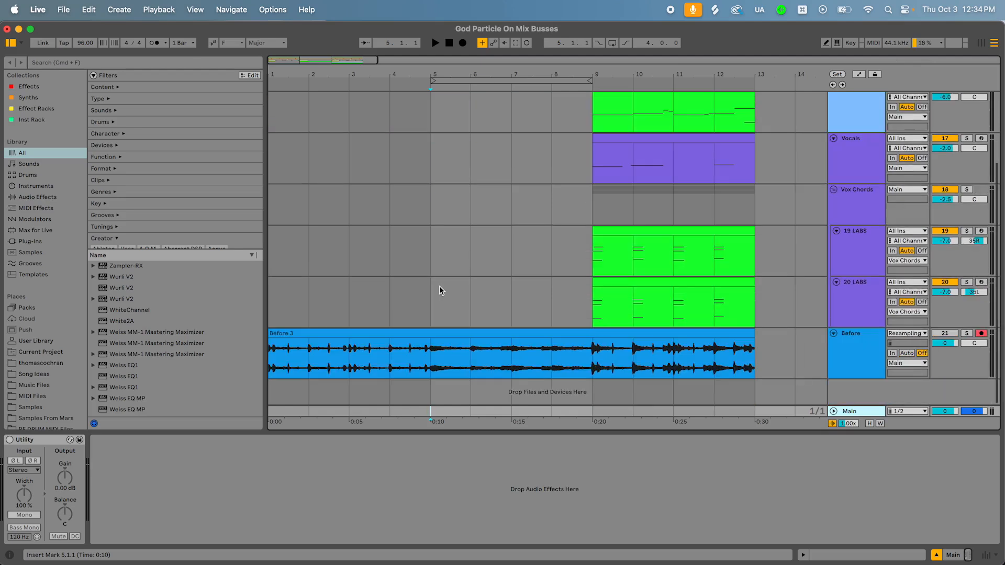
click(272, 362)
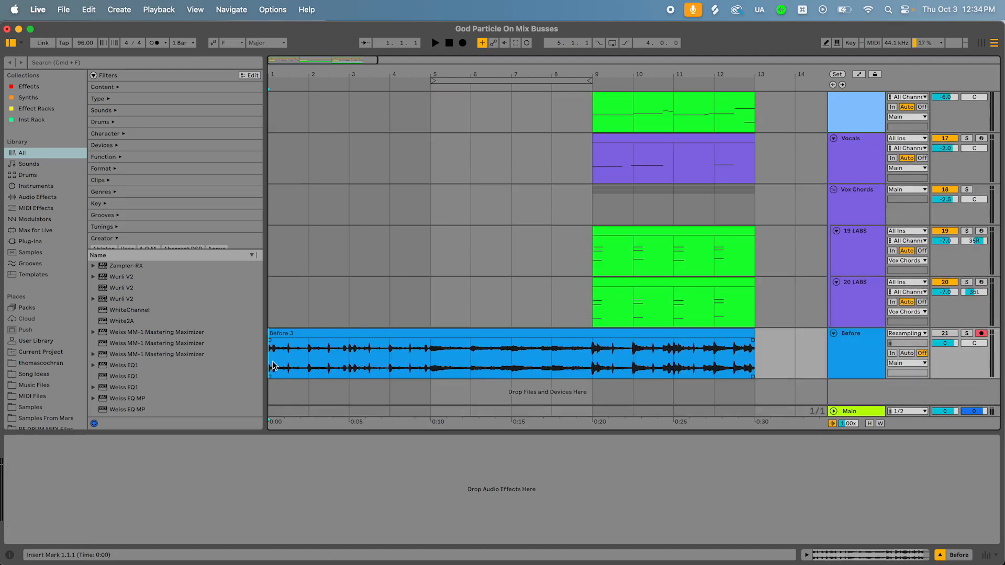
click(966, 334)
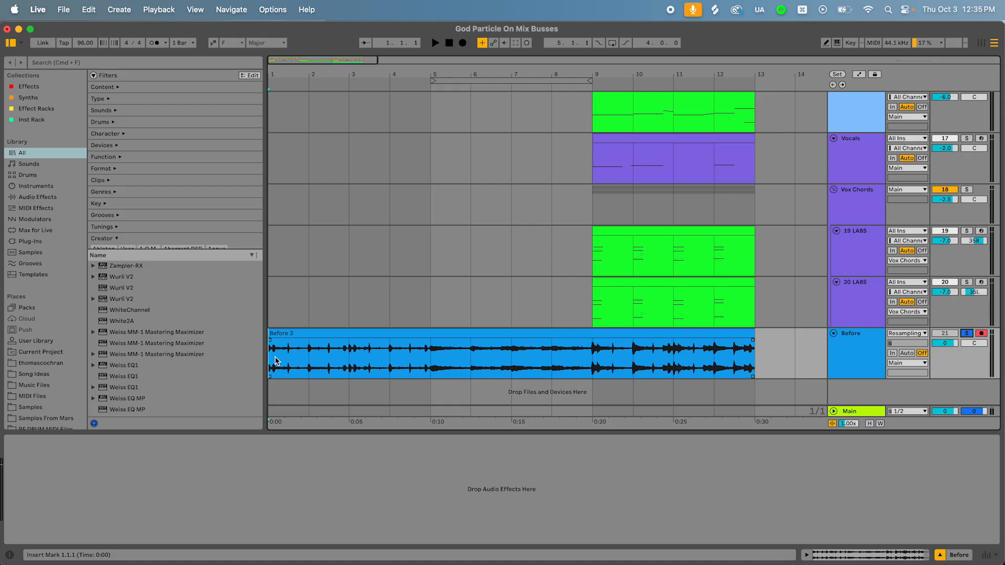
Review the device chains on the Vocals track and the Drums and Keys groups
click(856, 197)
scroll(856, 196, up, 3)
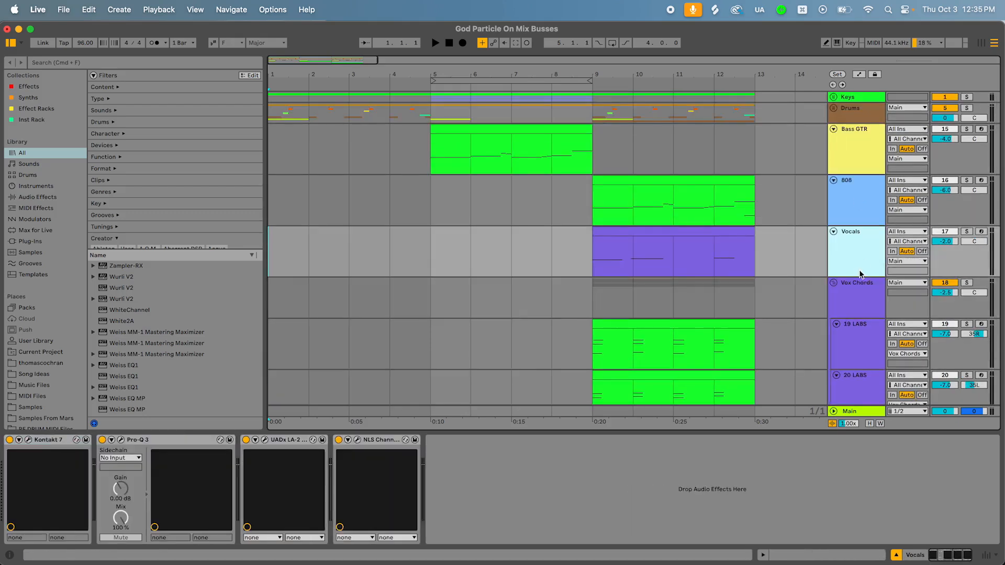
click(852, 116)
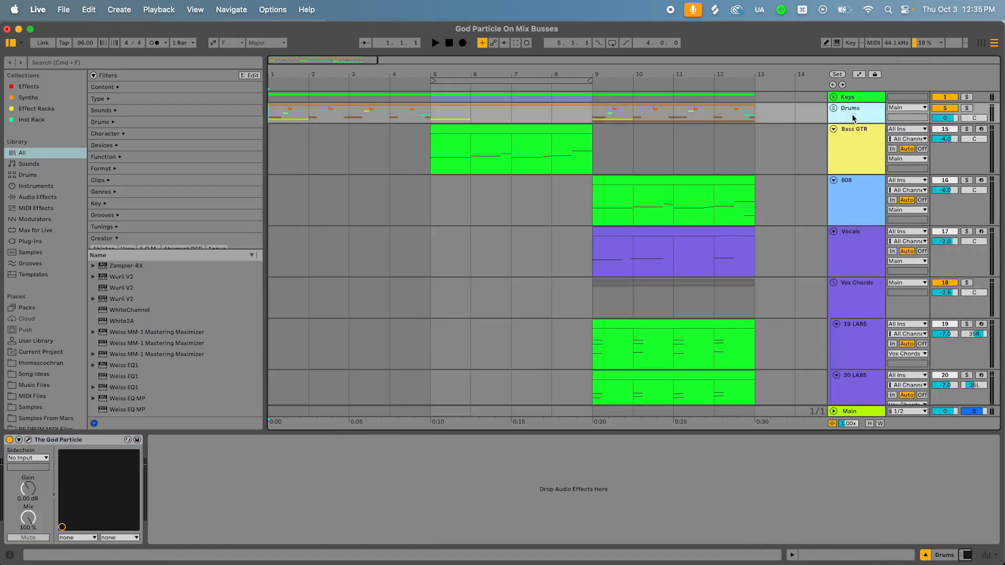
click(862, 99)
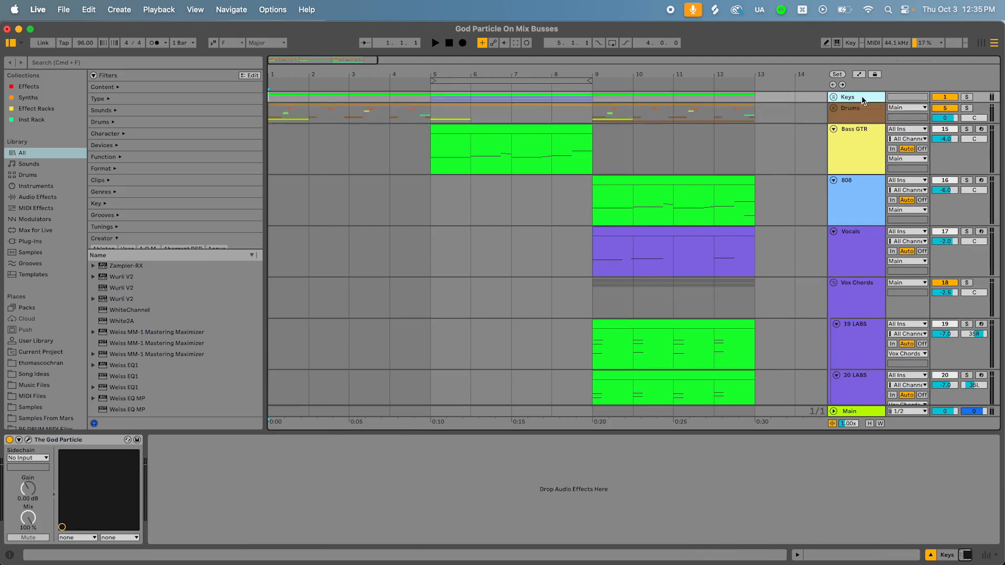
Play the song from bar 1, comparing the soloed Before track with the full mix, and stop playback with the solo off
scroll(649, 250, down, 5)
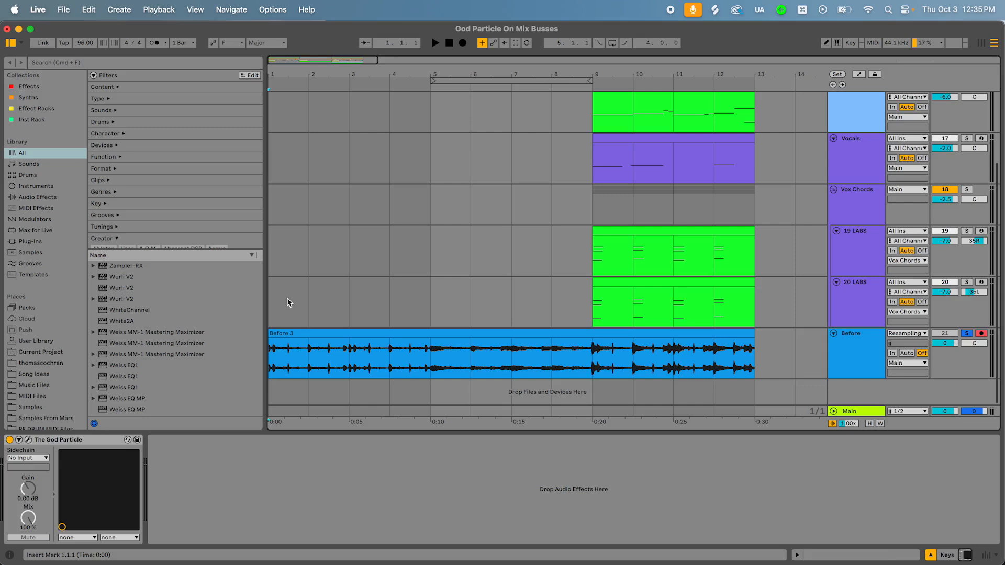
click(270, 368)
key(space)
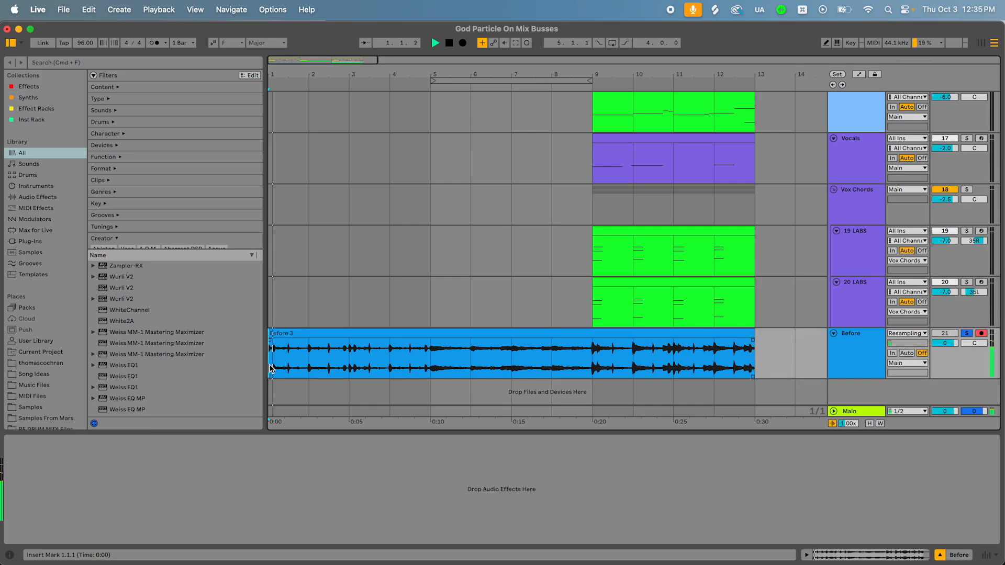
click(967, 334)
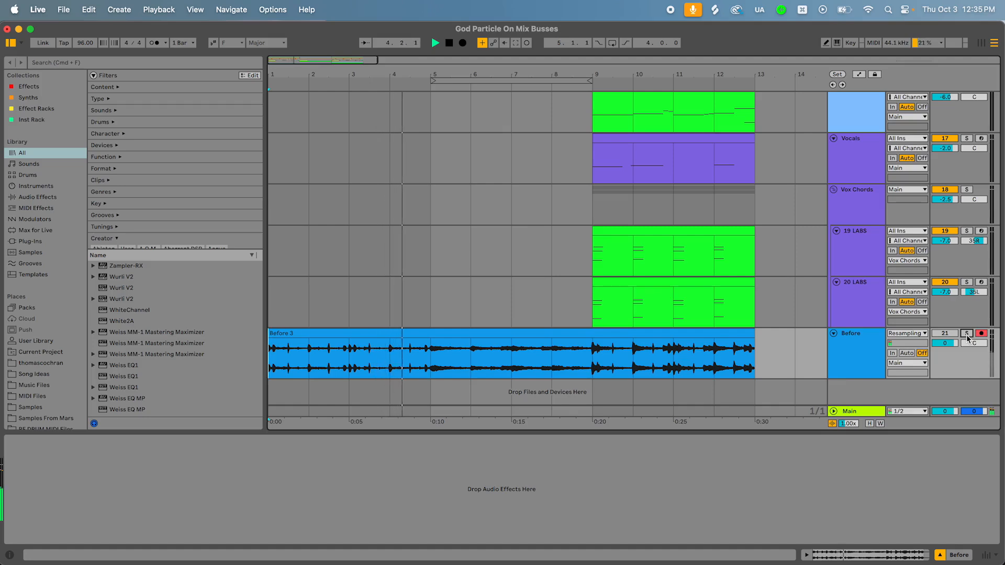
click(967, 333)
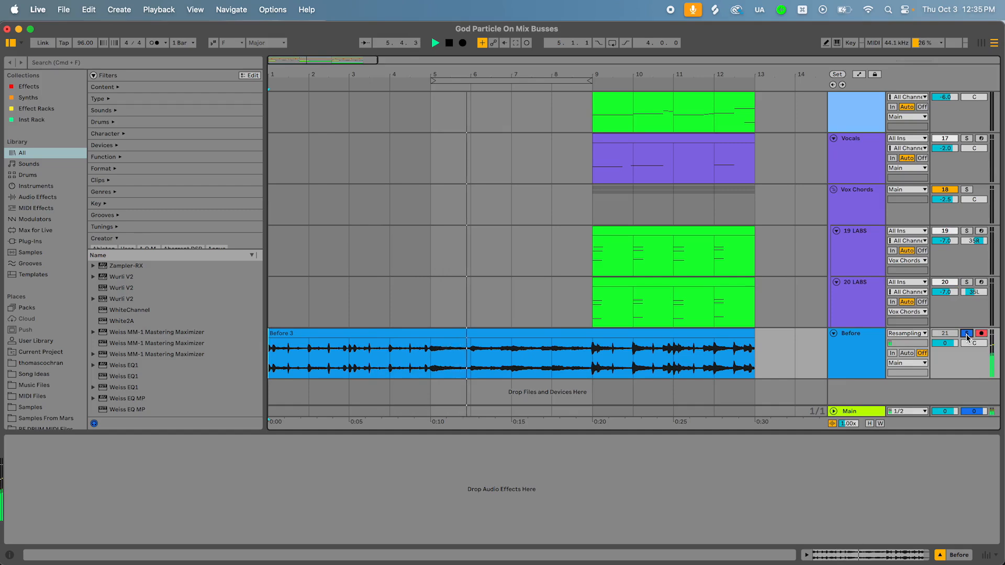
click(967, 333)
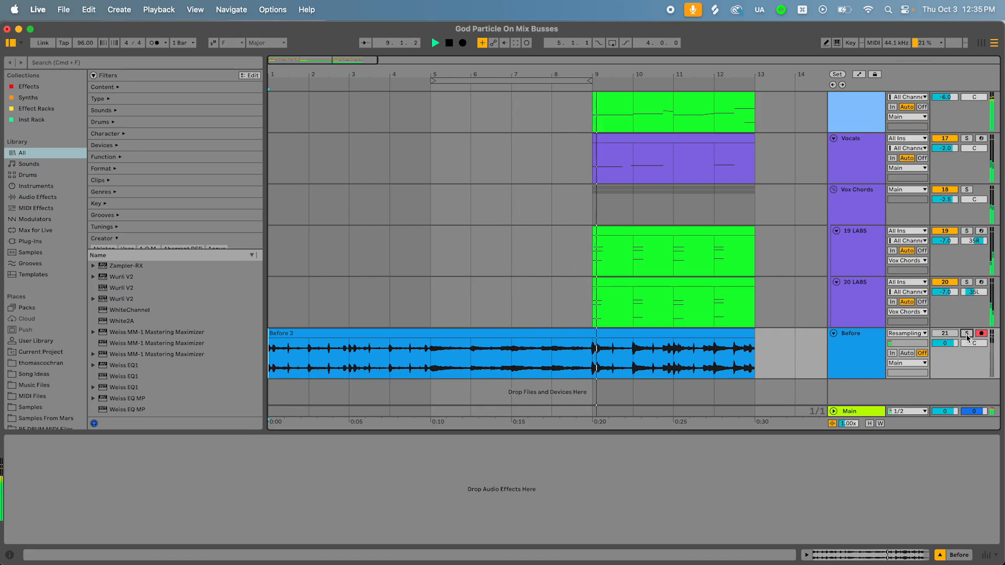
click(966, 336)
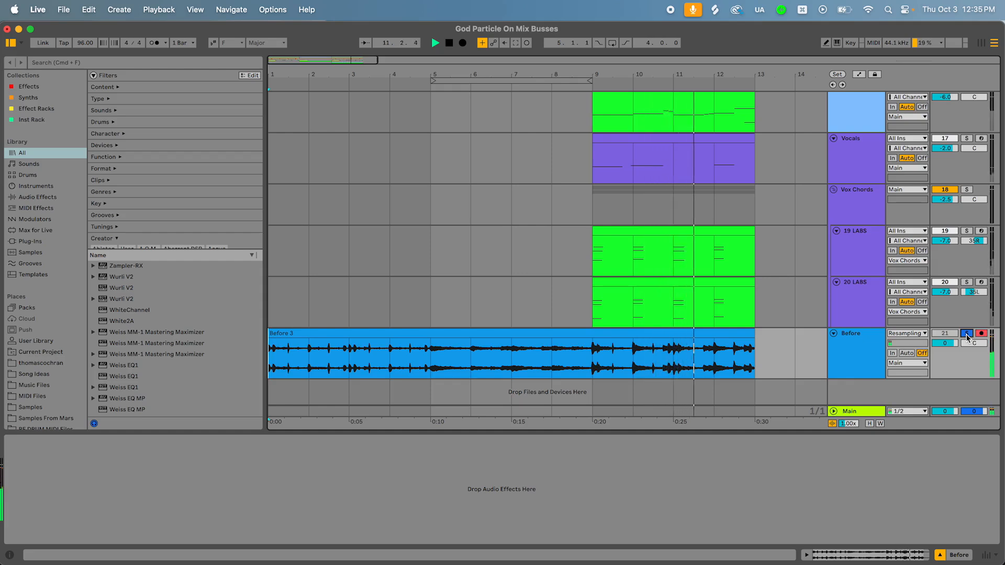
click(966, 334)
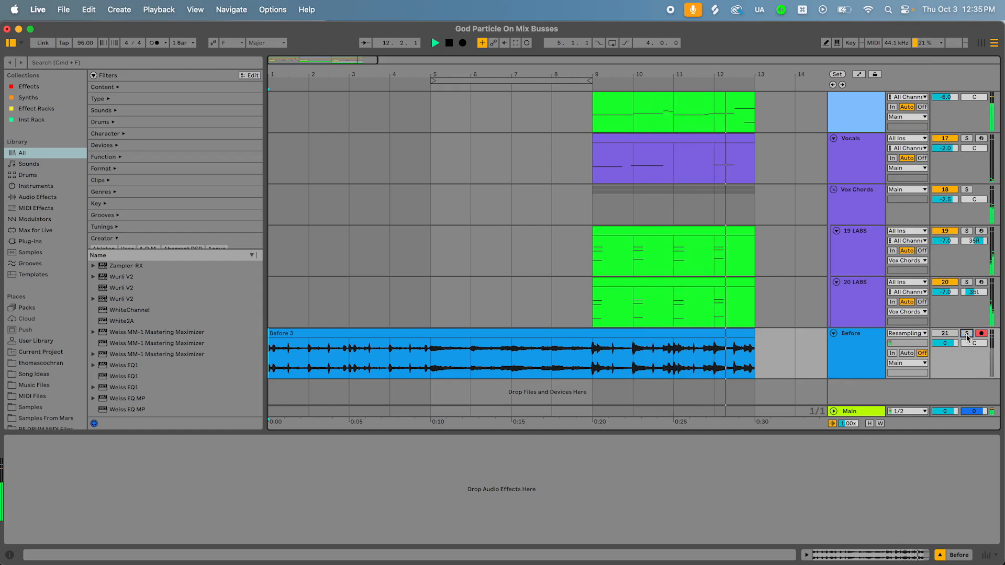
key(space)
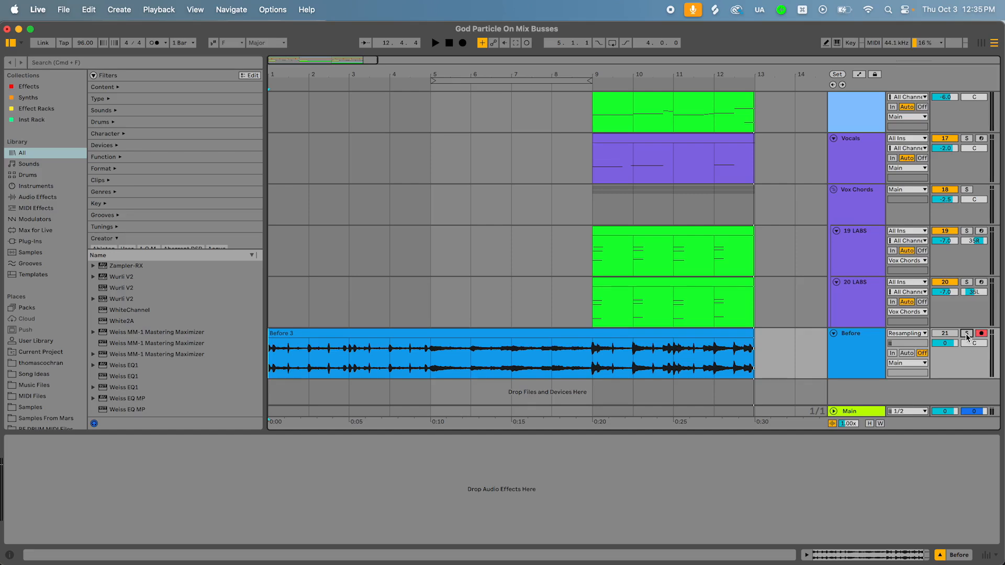
Delete The God Particle from the Vox Chords, Drums and Keys groups
click(865, 226)
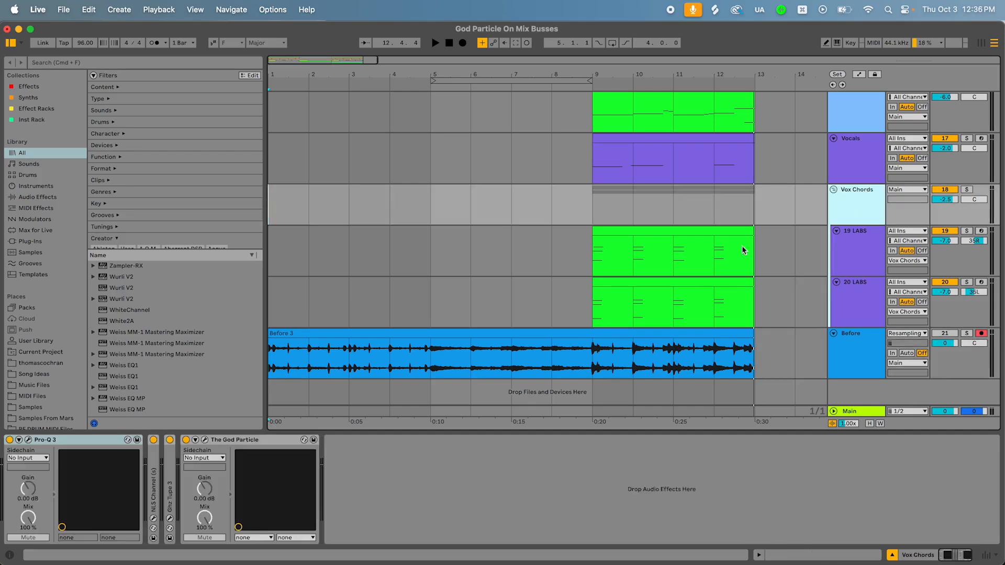
click(246, 441)
key(Delete)
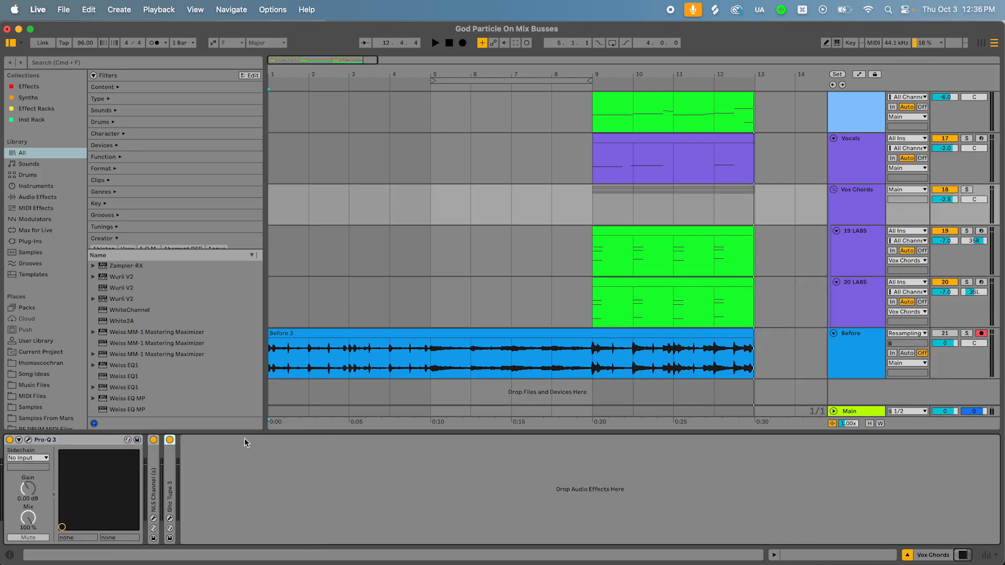
scroll(866, 149, up, 3)
click(853, 111)
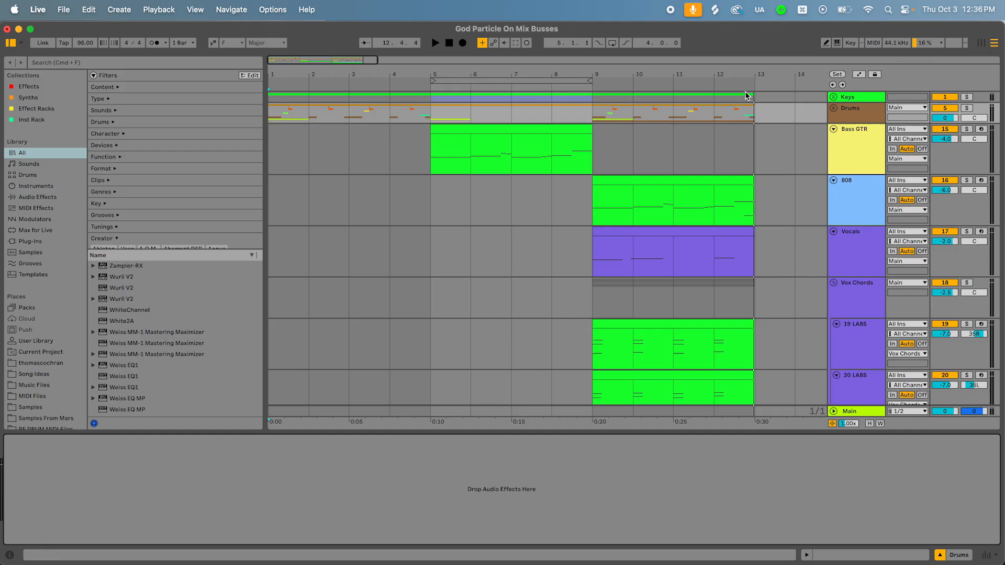
click(856, 99)
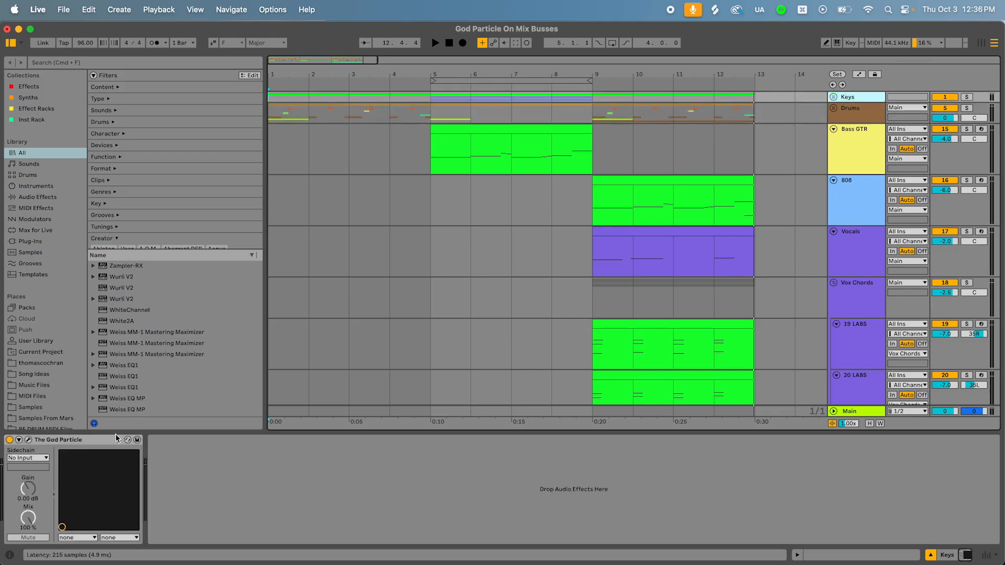
click(71, 441)
key(Delete)
Collapse the Before track and loop the arrangement from 9.1.1 to 13.1.1
scroll(513, 277, down, 5)
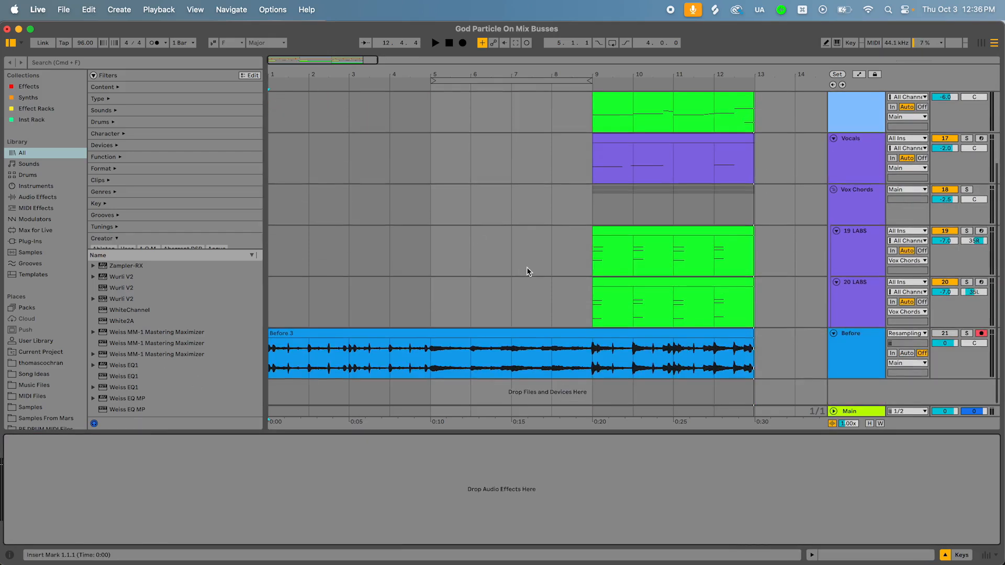
click(832, 333)
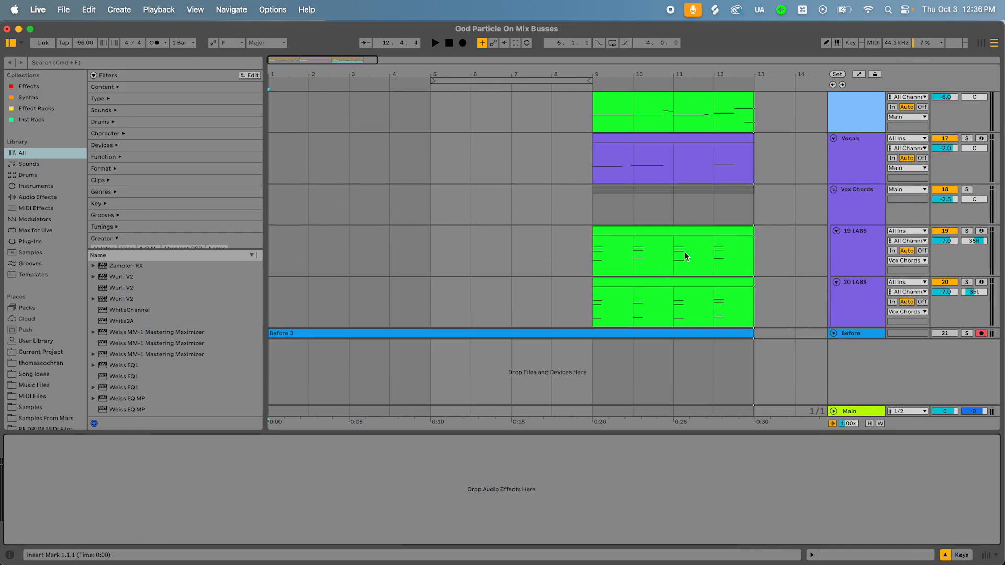
scroll(680, 314, up, 3)
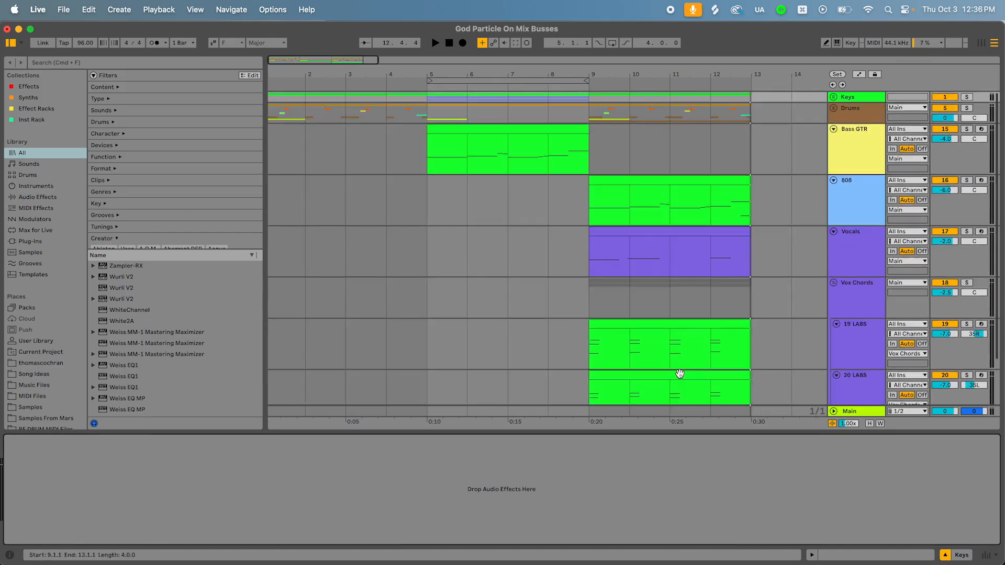
click(857, 112)
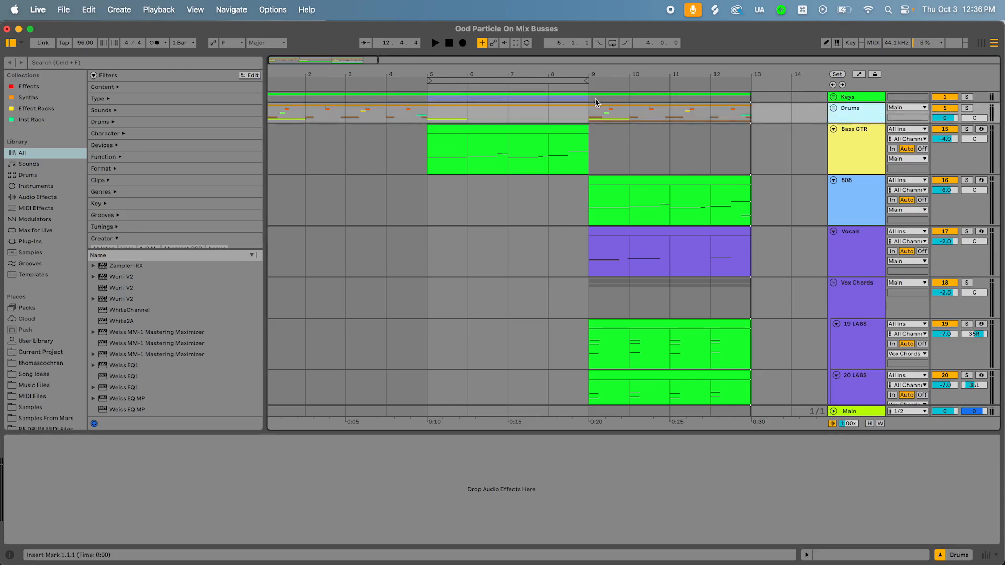
drag(591, 112, 748, 118)
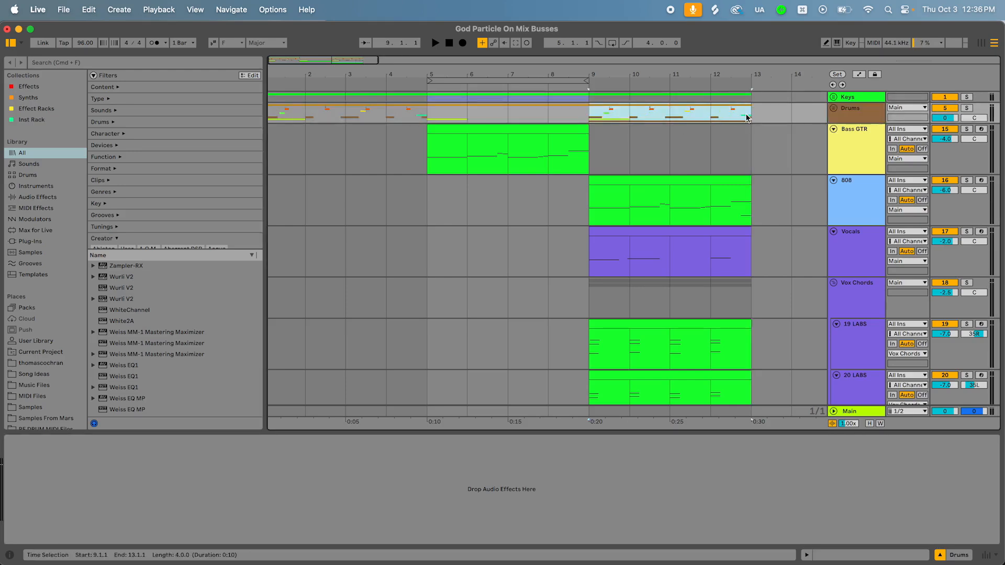
key(super+l)
Find The God Particle by searching for "god", add it to the Drums group, and open its plugin window
click(853, 115)
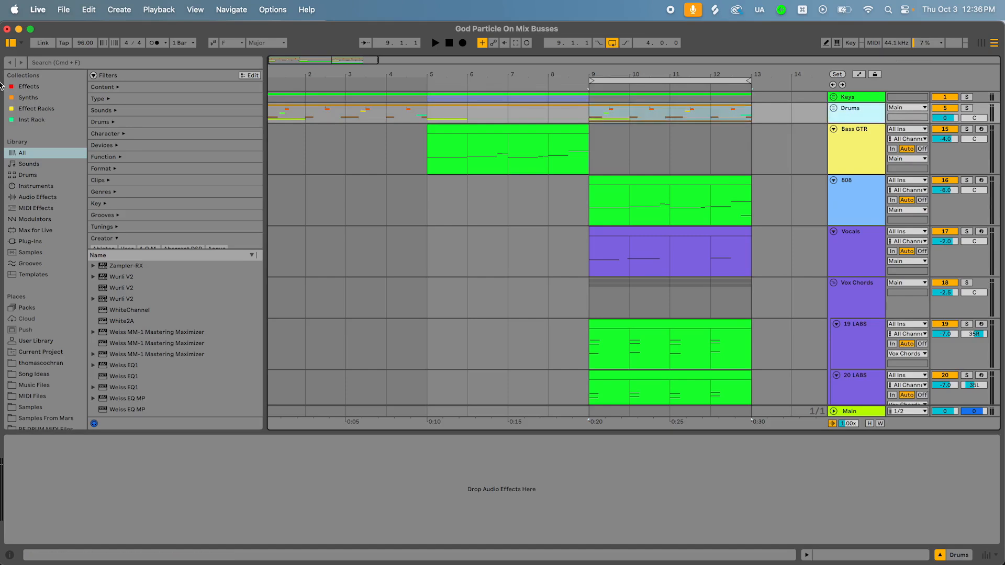
click(72, 63)
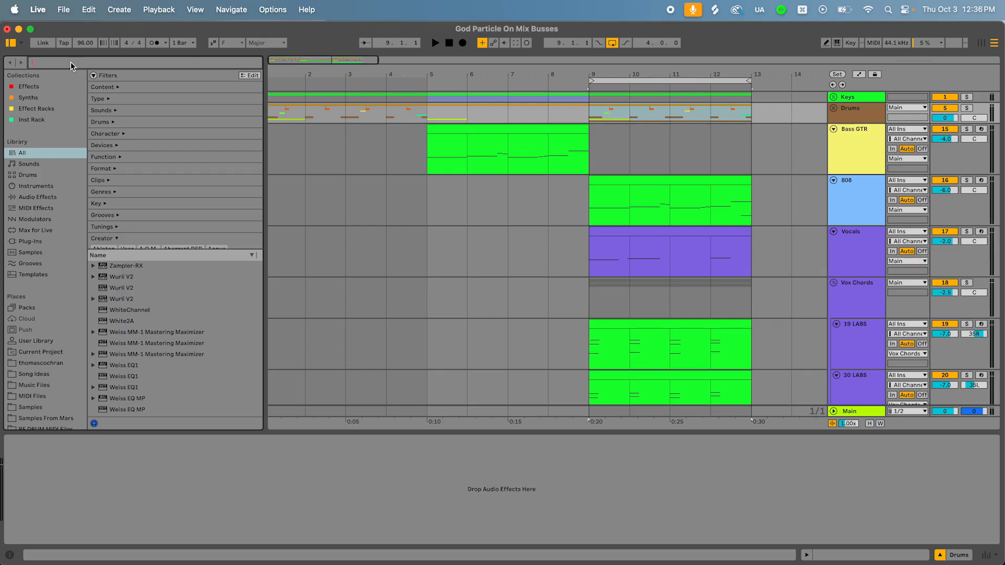
text(god)
drag(152, 226, 613, 112)
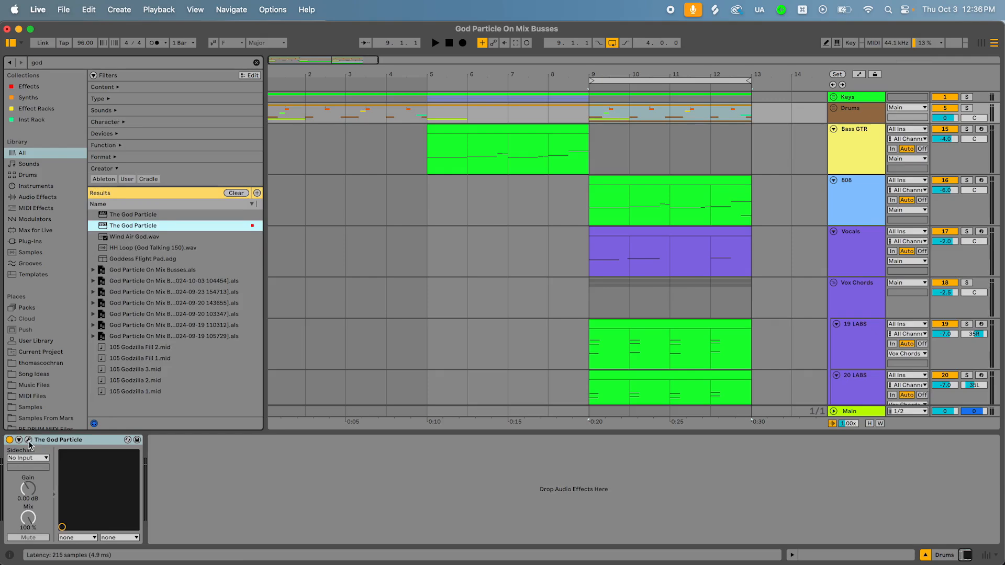
drag(453, 167, 511, 189)
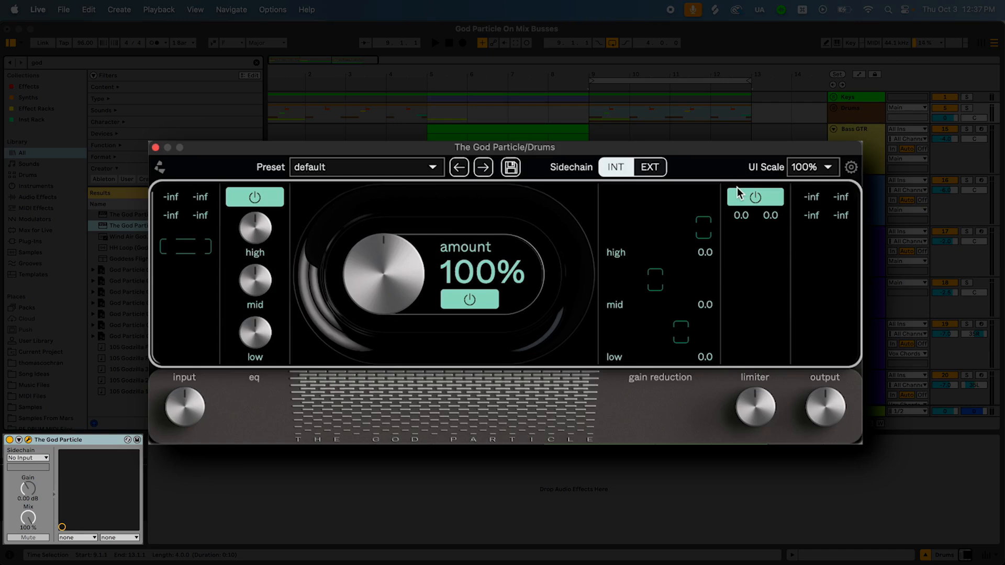
Play the soloed Drums group, switching The God Particle off and on to compare the sound, and stop playback
click(599, 134)
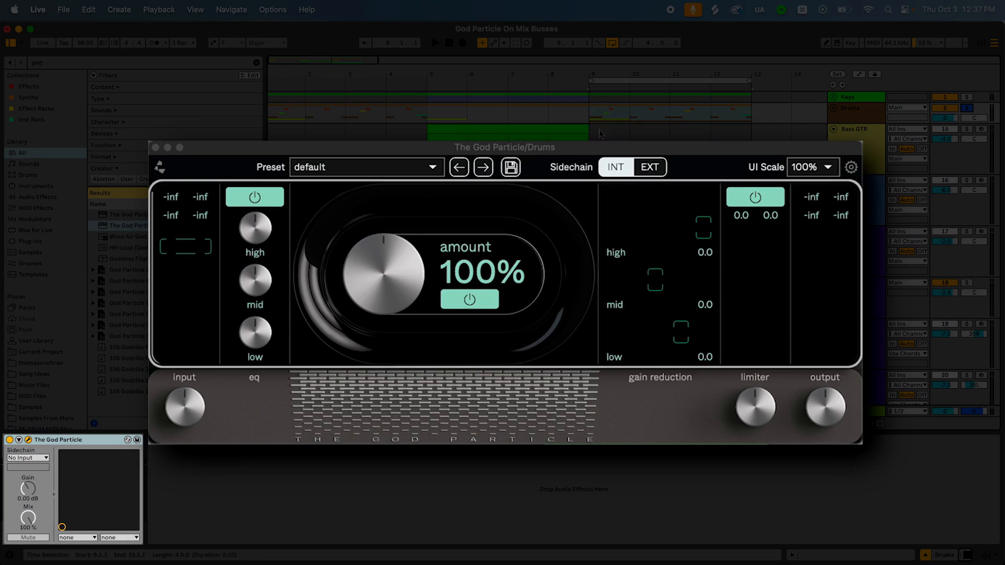
key(space)
click(9, 441)
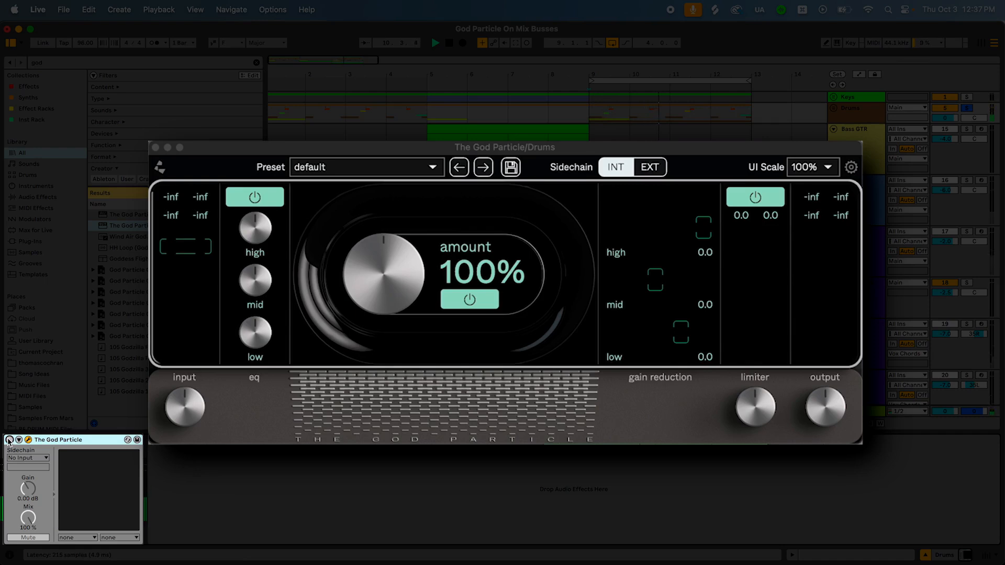
click(9, 440)
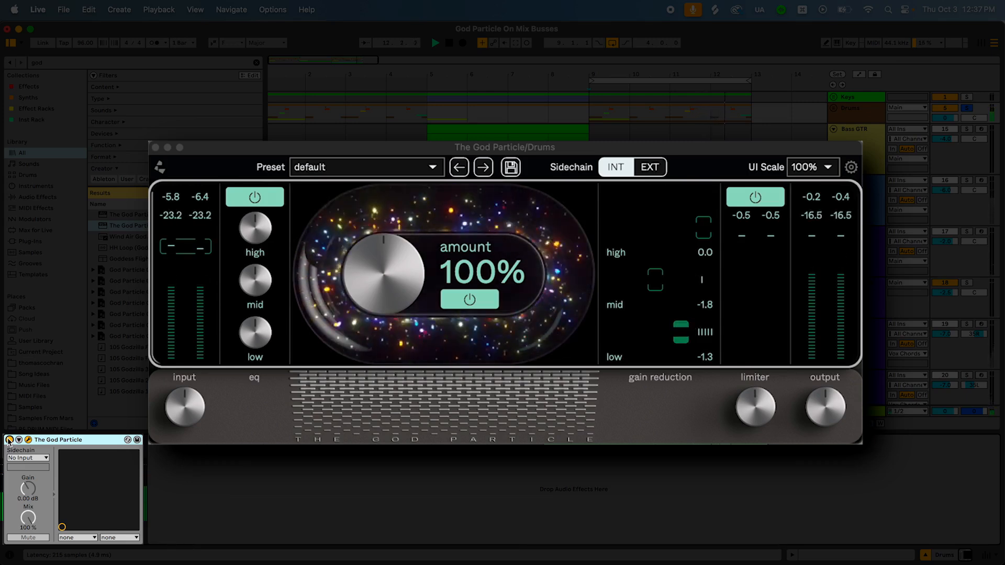
click(9, 440)
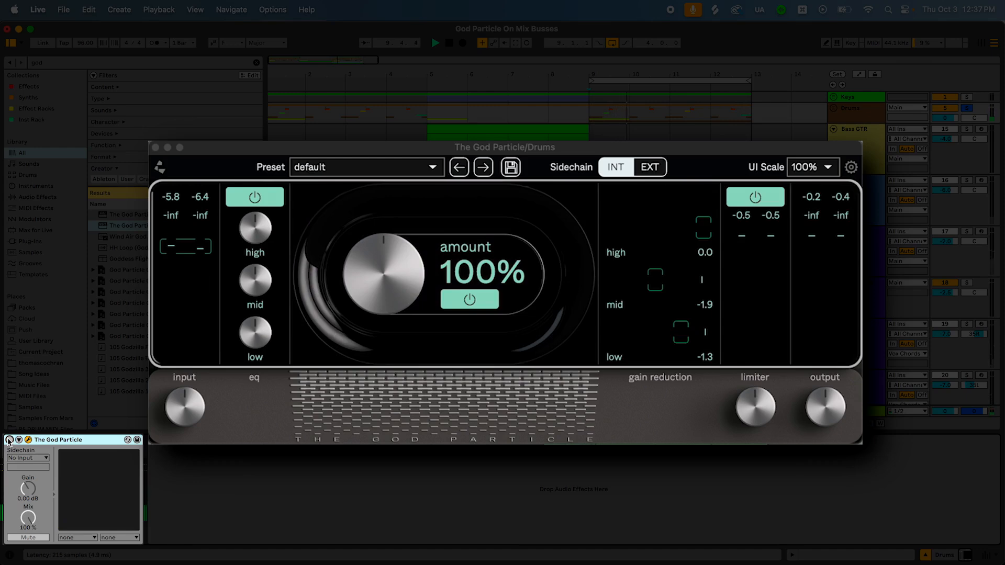
click(9, 440)
key(space)
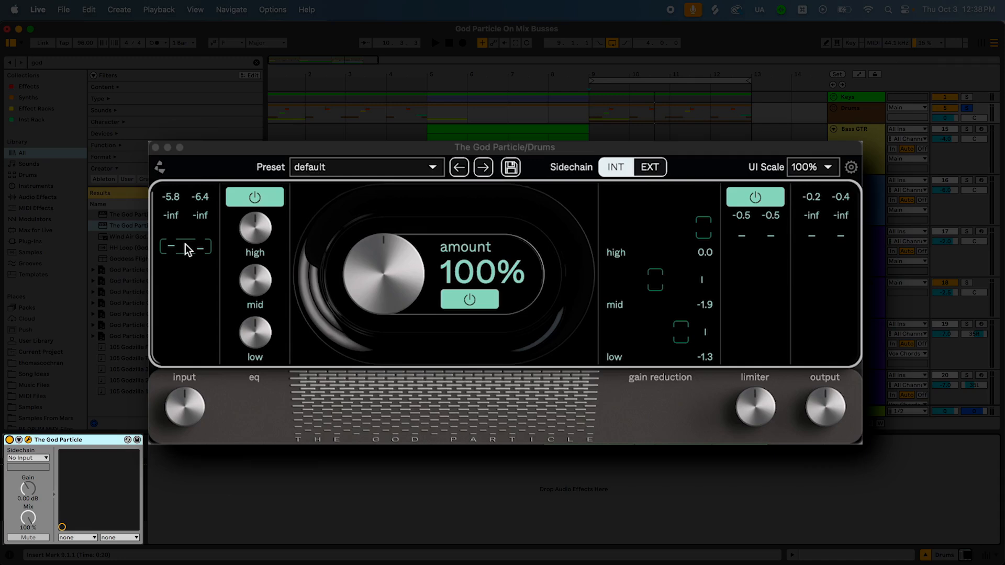
Try adjusting the input level of The God Particle while playing the drums to check its input meter
mouse_move(174, 374)
mouse_move(181, 400)
mouse_down()
mouse_move(181, 379)
mouse_move(192, 373)
mouse_move(180, 444)
mouse_move(196, 420)
mouse_move(192, 396)
mouse_up()
key(space)
key(space)
key(space)
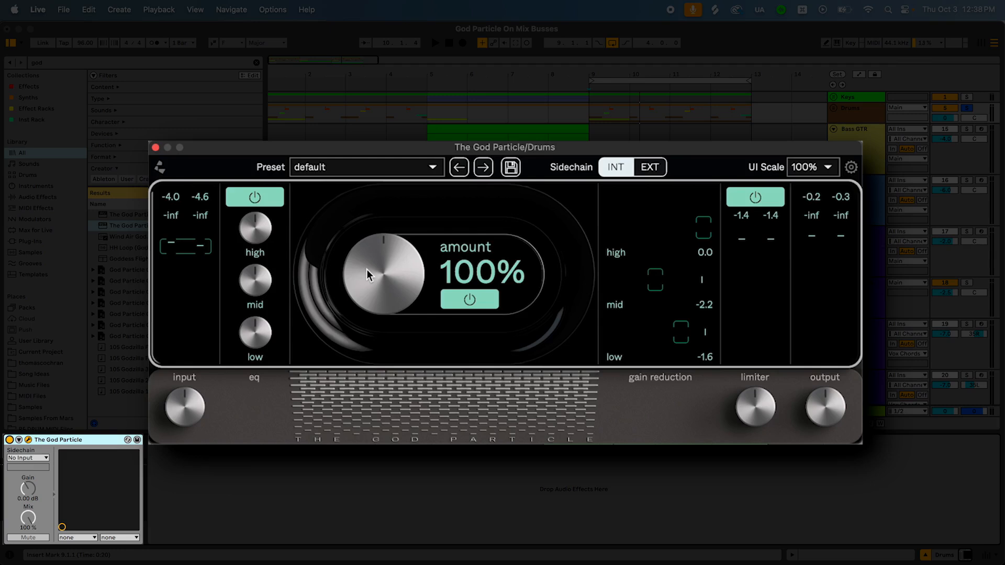
Try The God Particle's amount at 200% and 16% while the drums play, returning it to 200%
drag(367, 269, 378, 150)
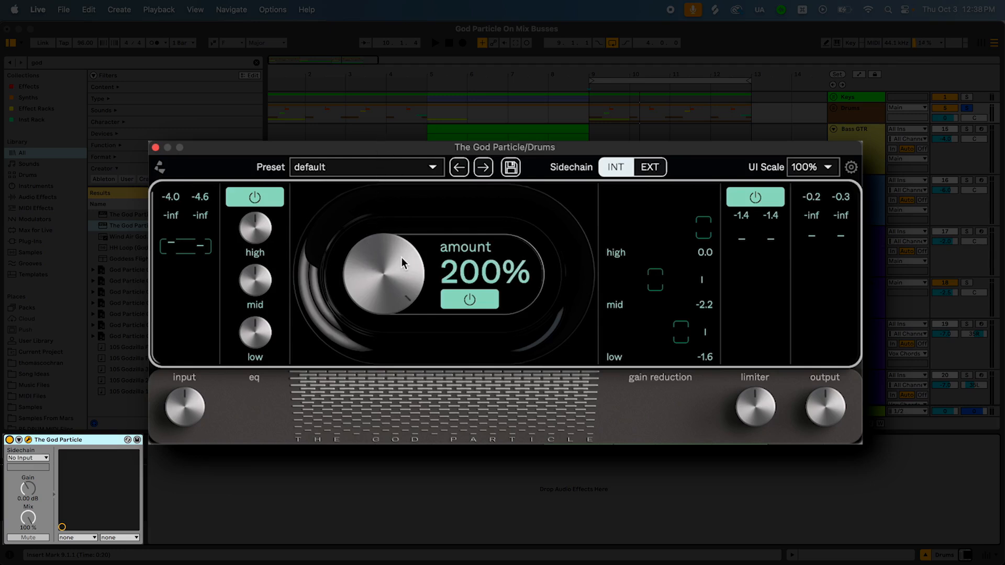
key(space)
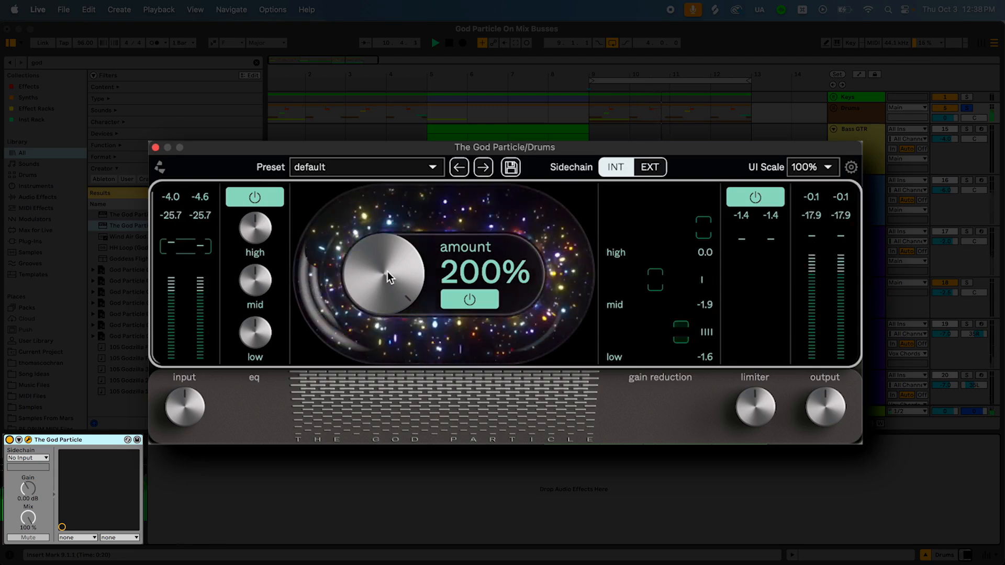
drag(387, 277, 370, 459)
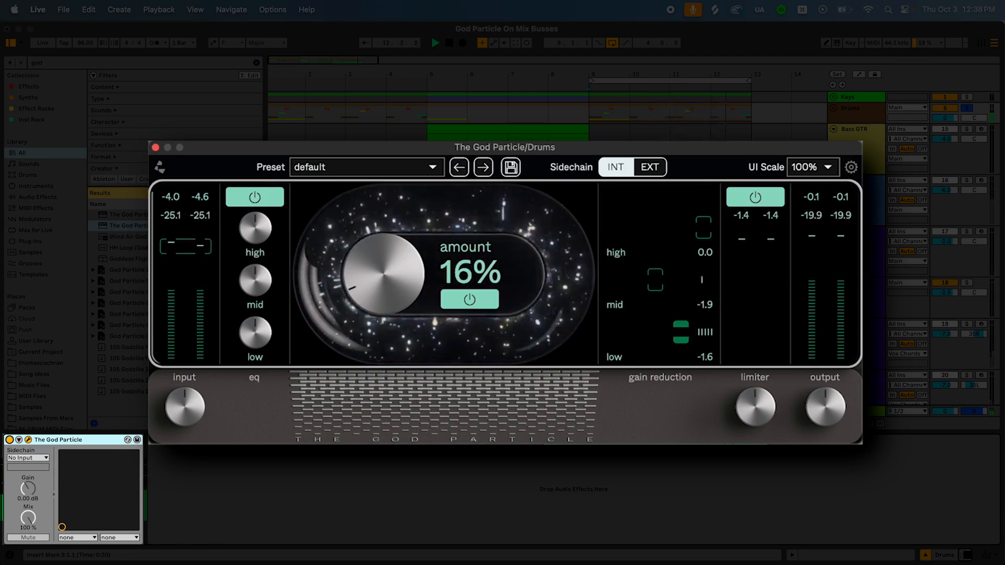
key(super+z)
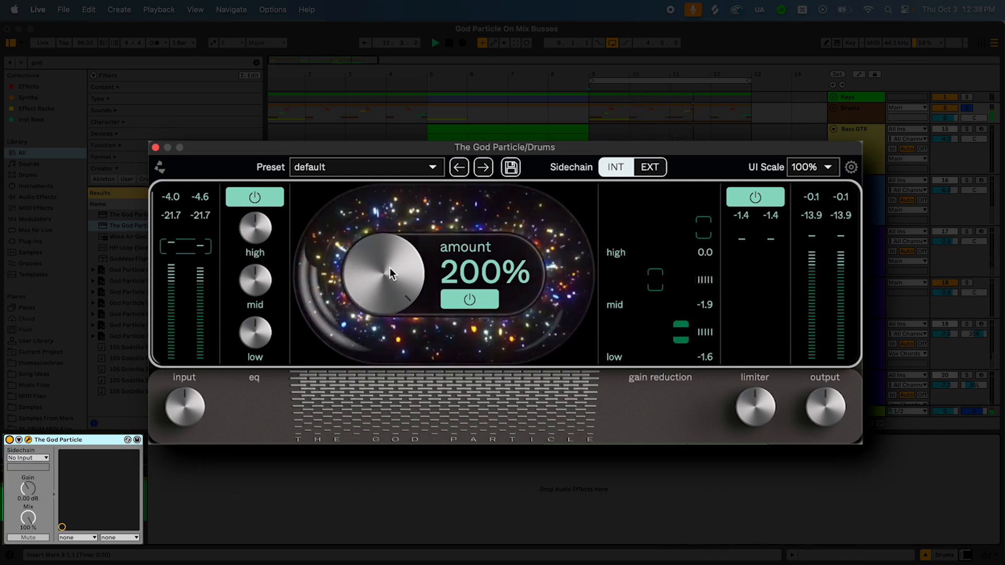
Set The God Particle's amount to 160% and audition the drums
key(space)
drag(389, 268, 388, 308)
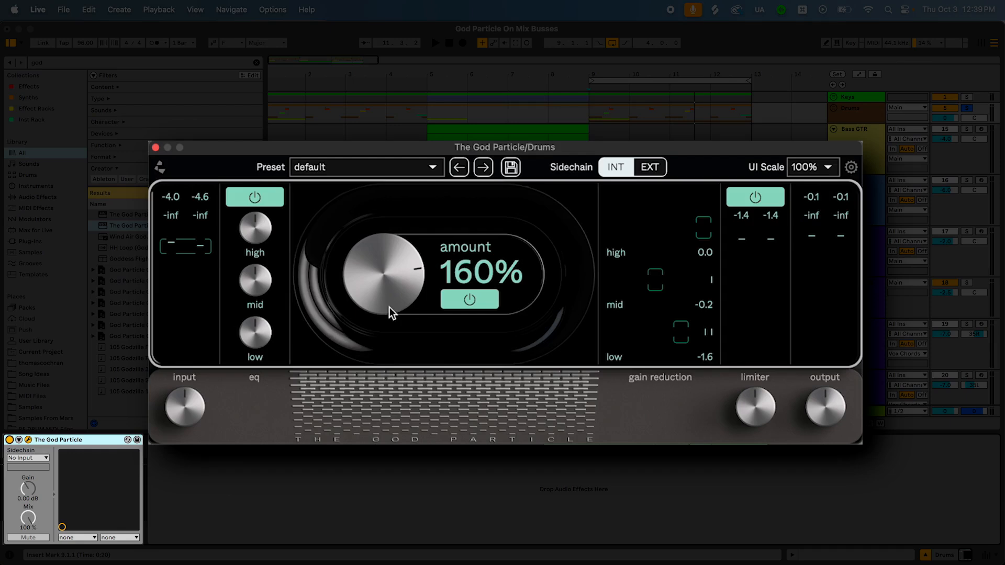
key(space)
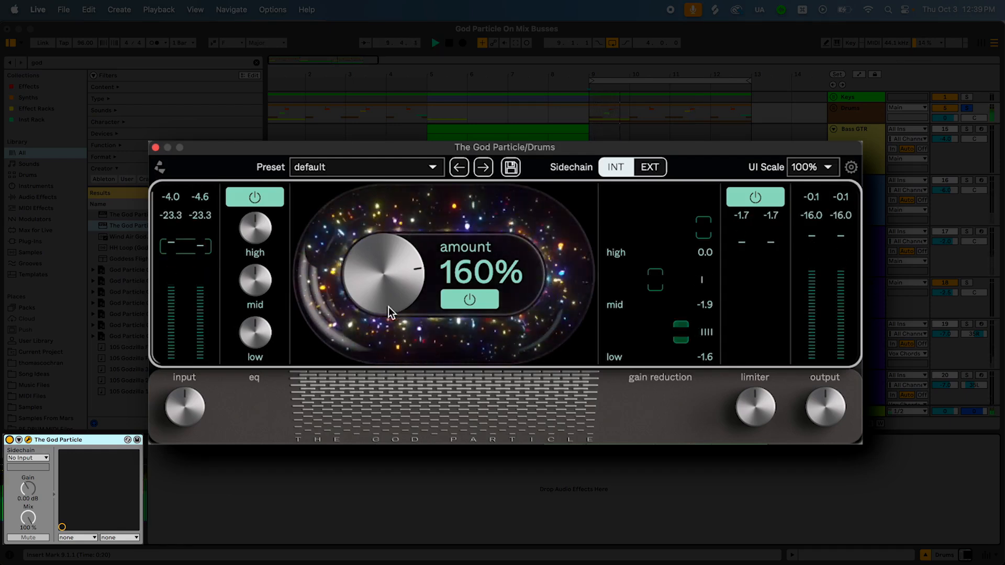
key(space)
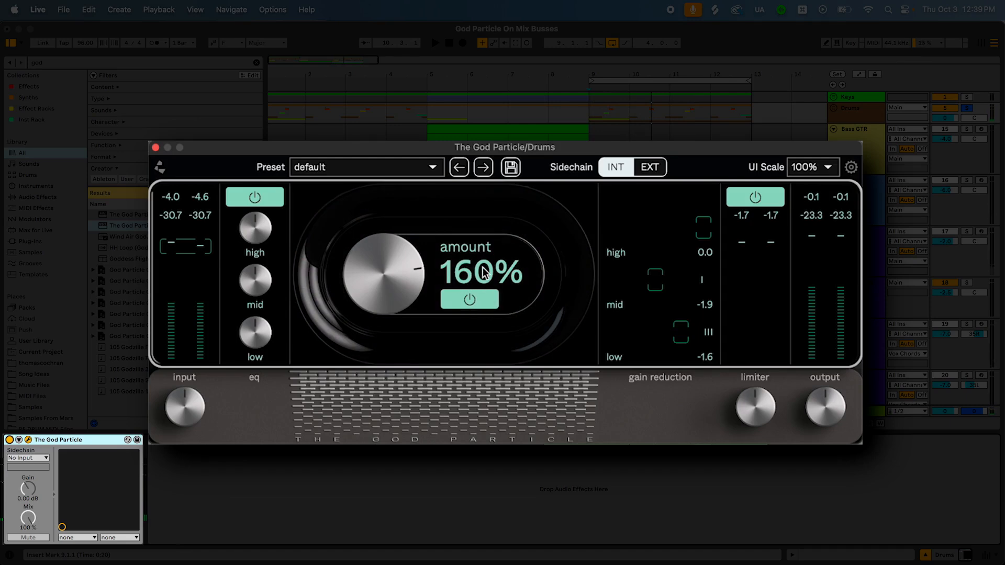
Try cutting the low EQ band to -6.0 dB and audition the drums
mouse_move(275, 239)
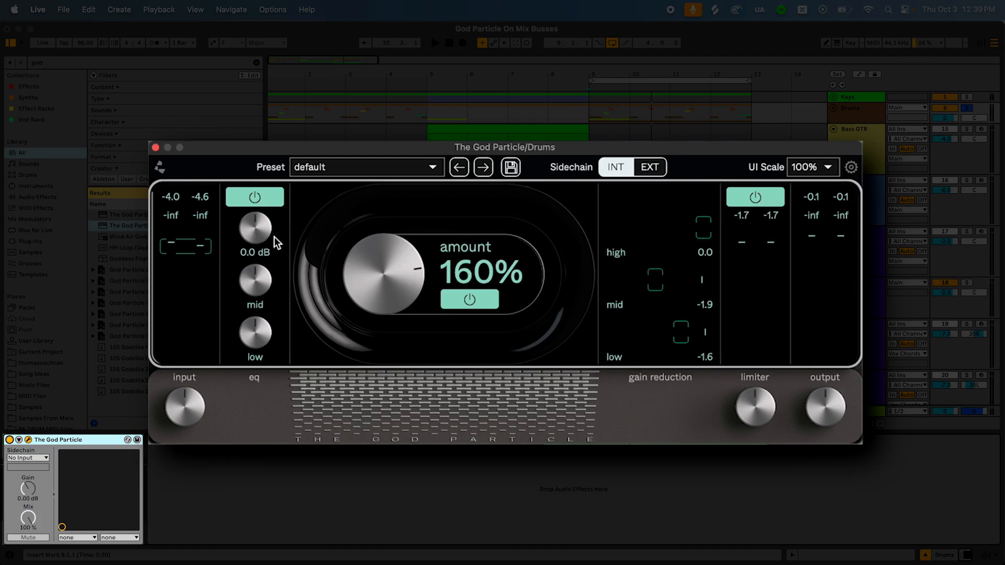
mouse_move(253, 341)
drag(259, 331, 251, 423)
key(space)
mouse_move(260, 336)
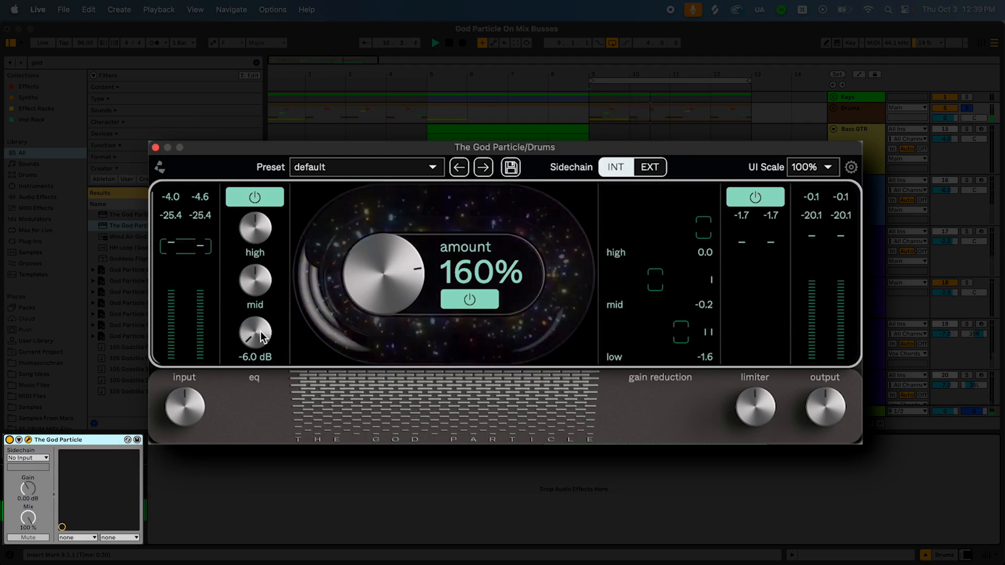
key(space)
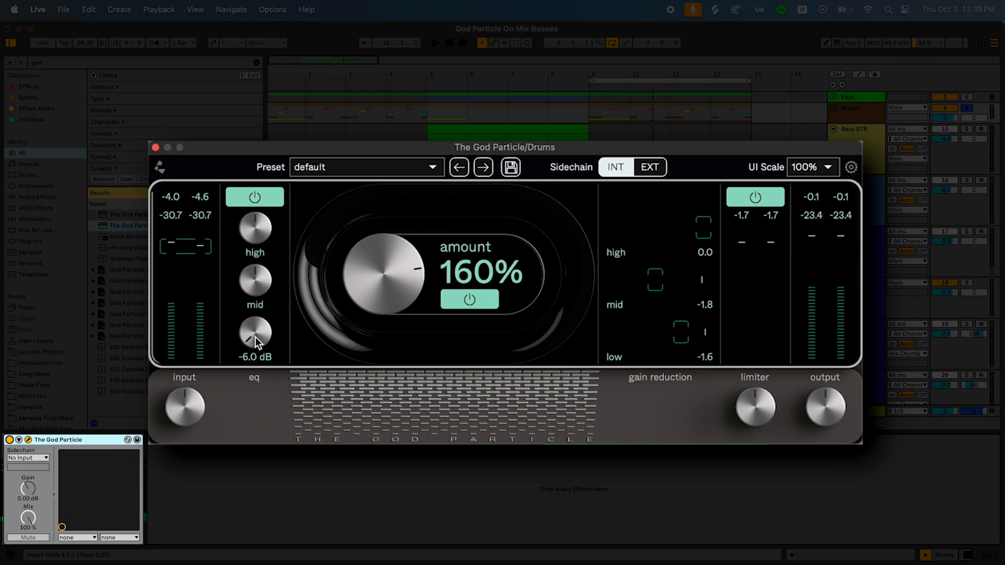
Boost the low EQ band to 6.0 dB, reduce it slightly while the drums play, and stop playback
drag(255, 337, 260, 340)
key(space)
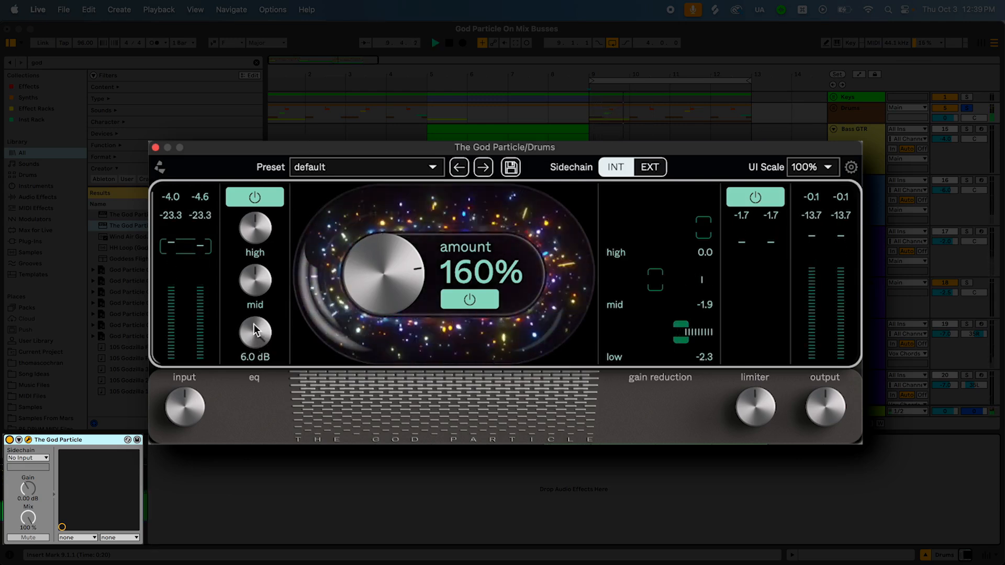
drag(253, 324, 247, 380)
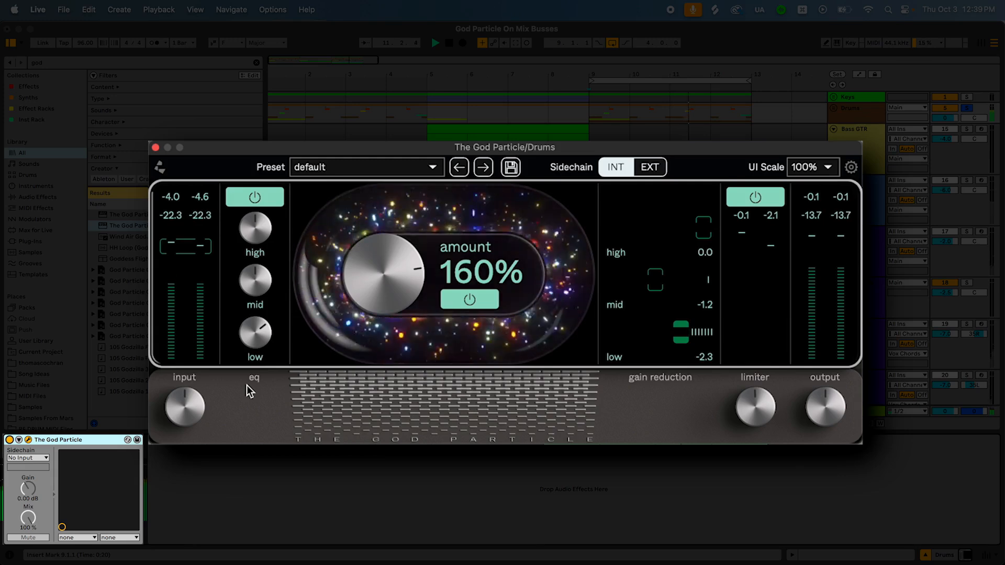
key(space)
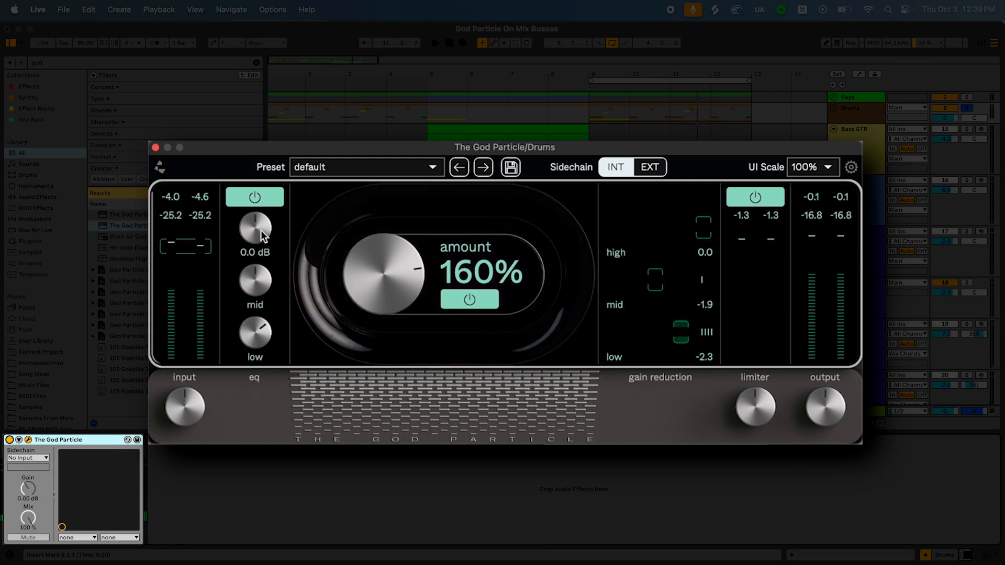
Set the high EQ band to 3.0 dB while the drums play, and stop playback
key(space)
drag(255, 228, 249, 276)
key(space)
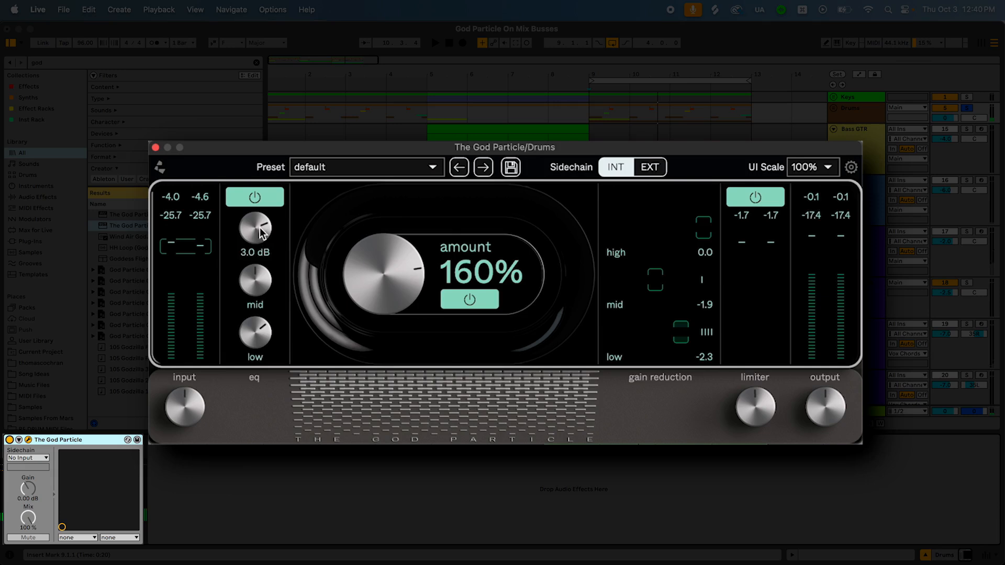
Play the drums and examine The God Particle's low-band gain reduction meter
mouse_move(254, 343)
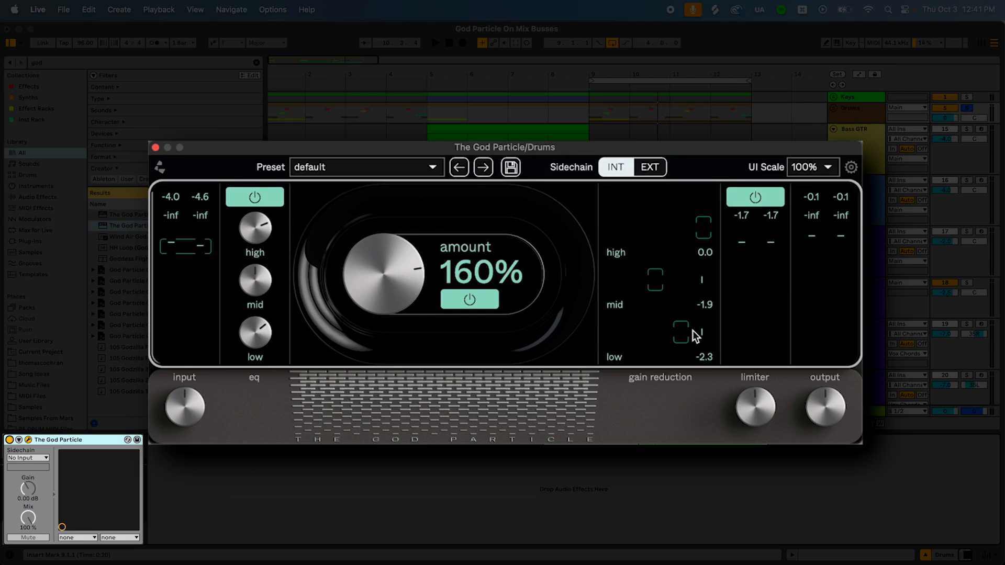
key(space)
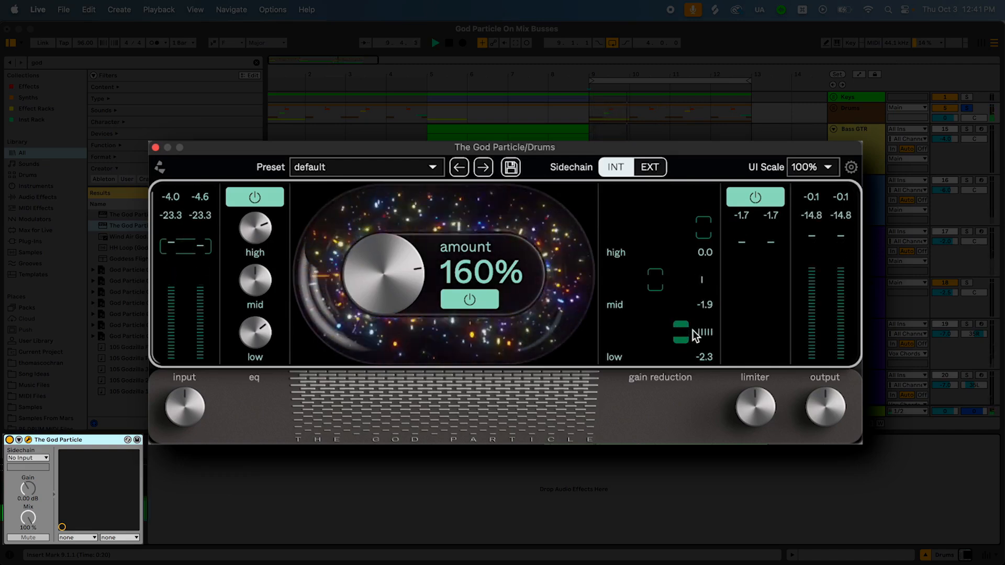
key(space)
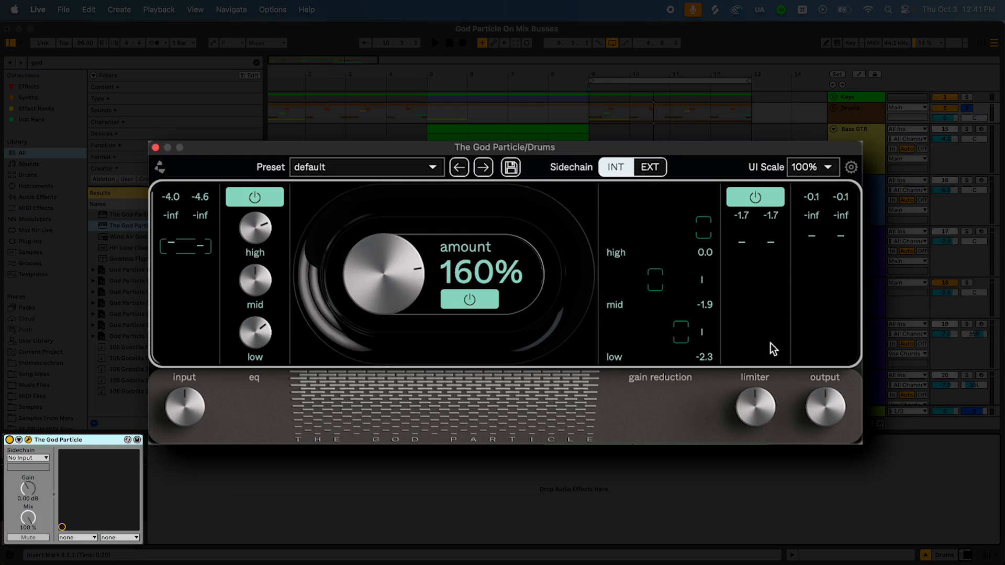
Compare the drums with the limiter switched off and back on during playback
click(755, 197)
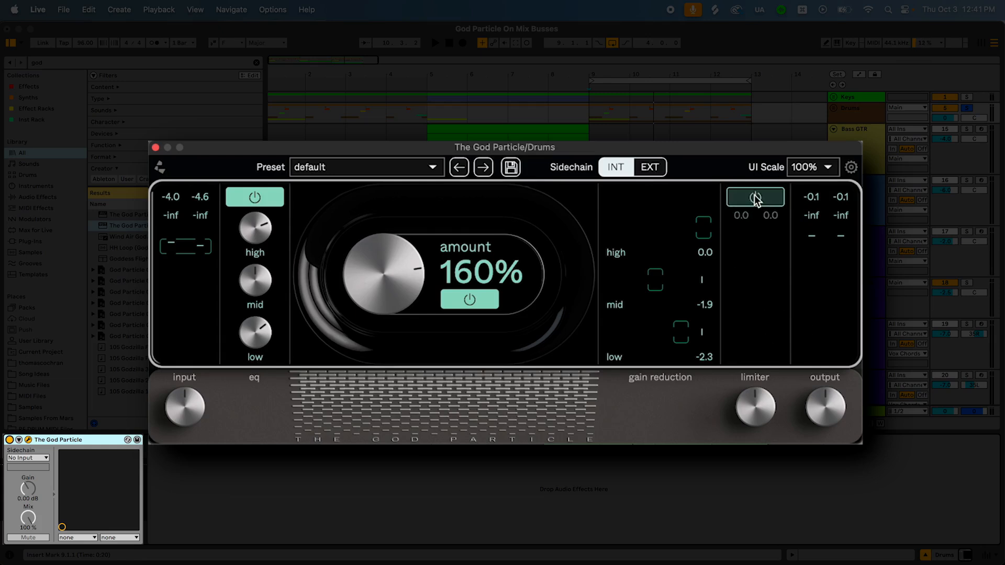
key(space)
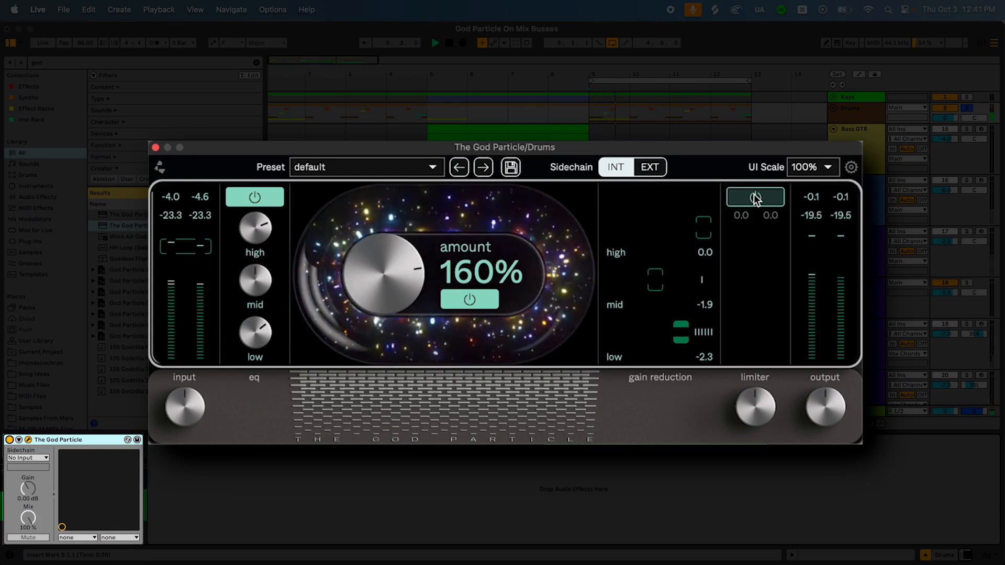
click(755, 197)
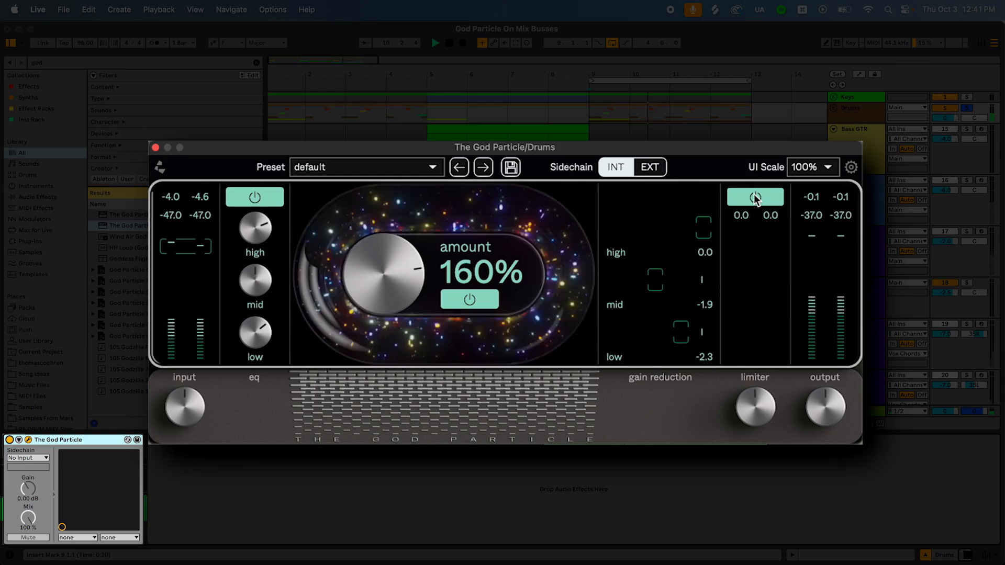
Try the limiter at 12.0 dB and audition the drums
mouse_move(770, 395)
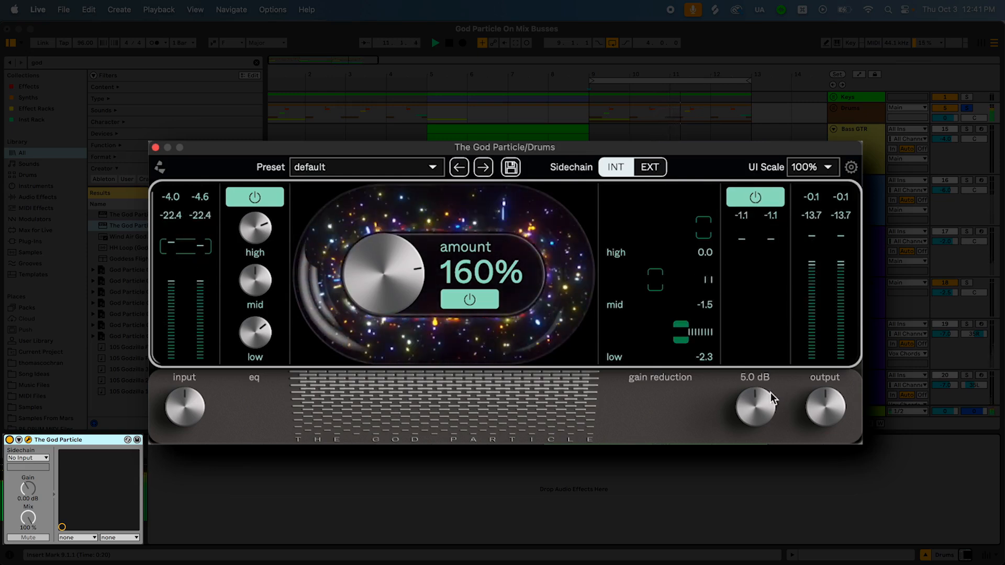
key(space)
drag(765, 413, 754, 395)
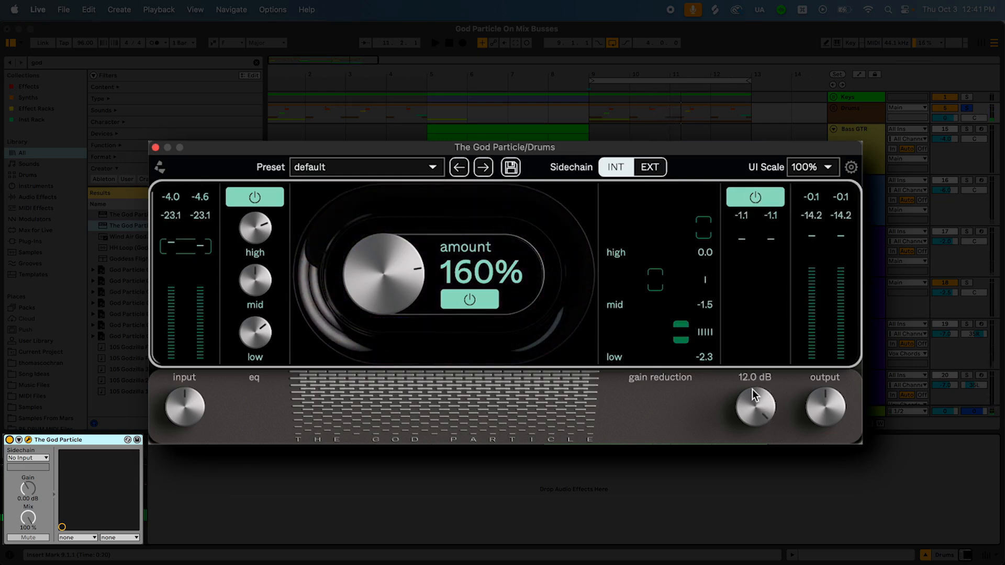
key(space)
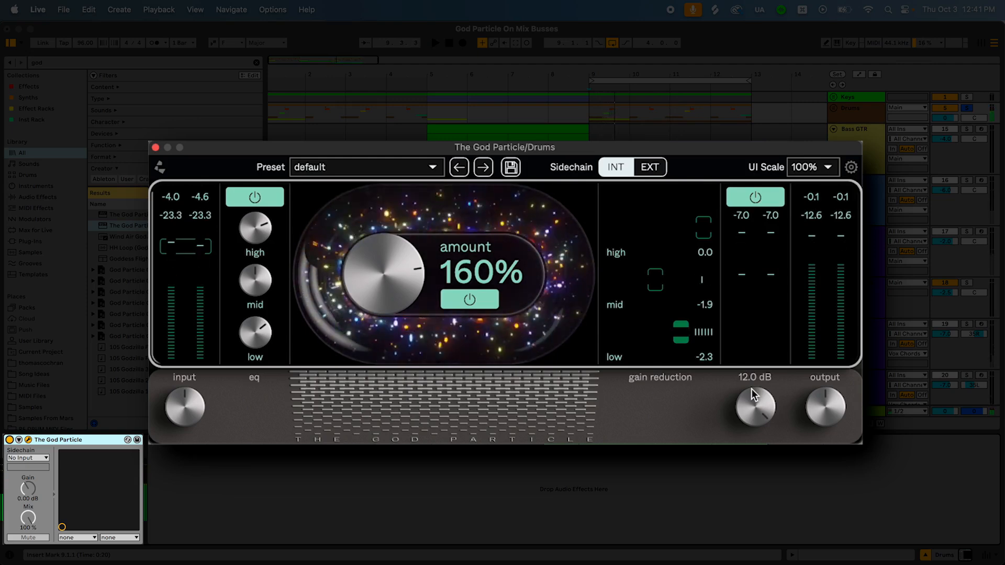
key(space)
Set the limiter to 3.0 dB and audition the drums
drag(752, 396, 761, 430)
key(space)
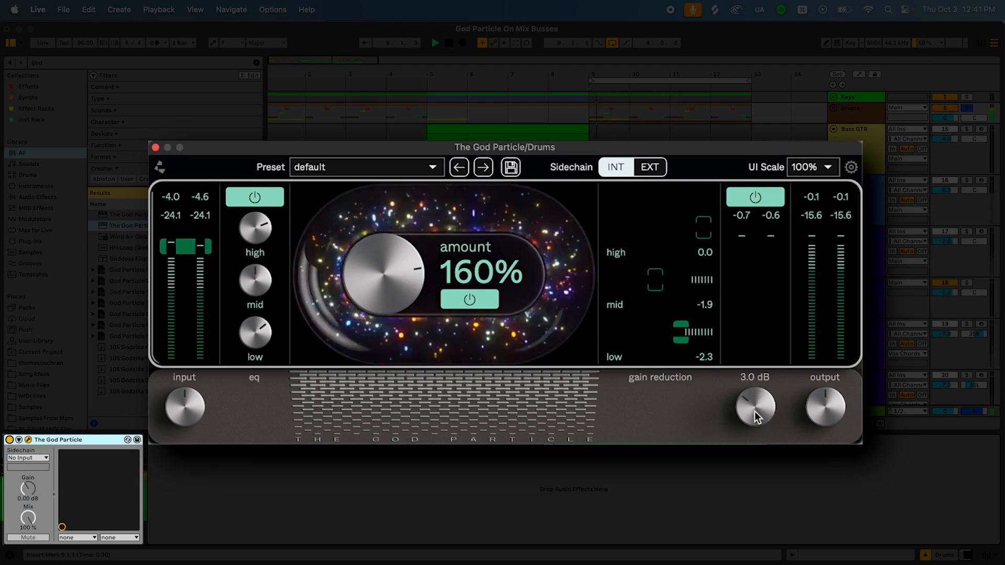
key(space)
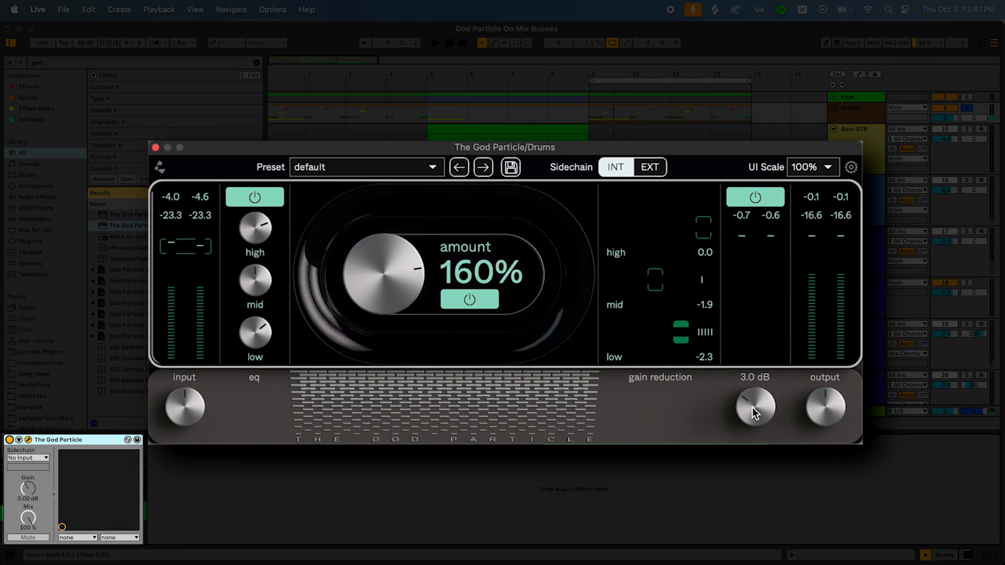
Reset the limiter to 5.0 dB and audition the drums
double_click(753, 409)
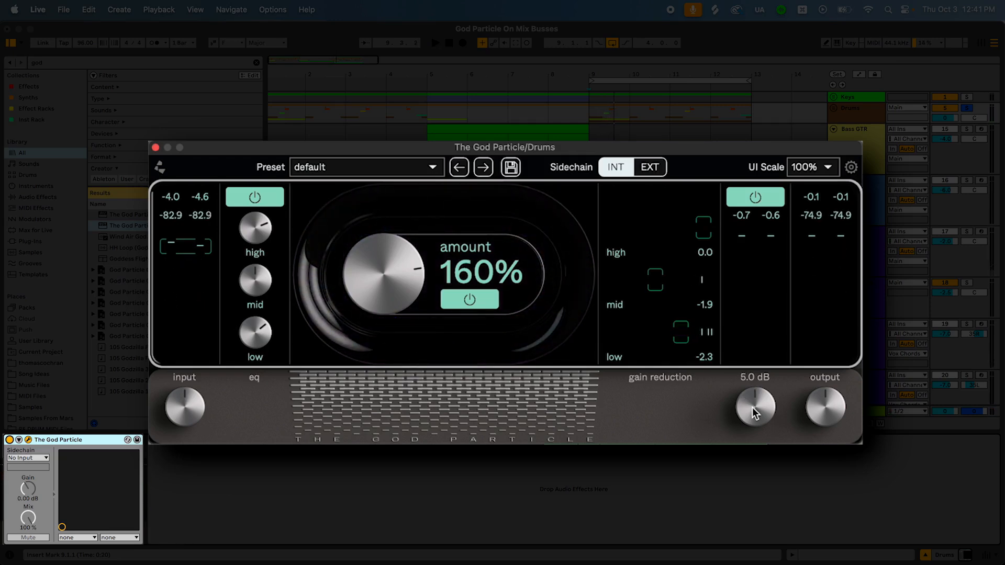
key(space)
click(751, 211)
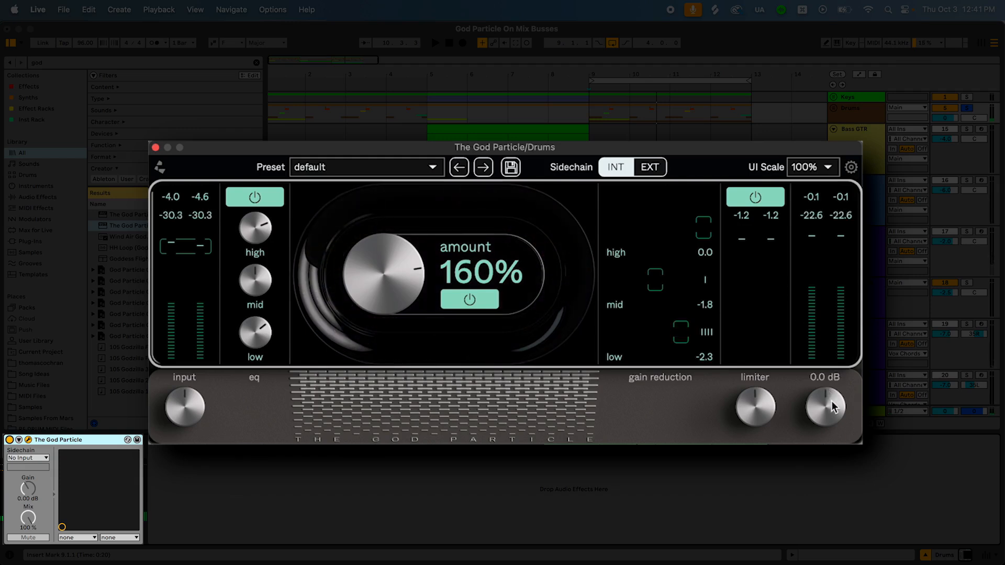
Try the output at -2.2 dB and compare the drums with The God Particle bypassed and active
drag(830, 401, 829, 418)
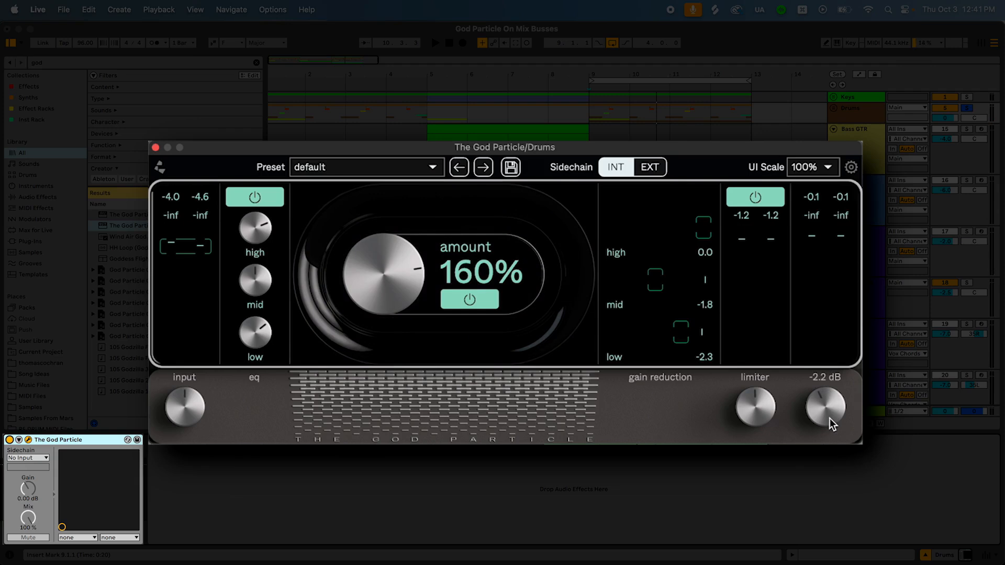
click(9, 440)
key(space)
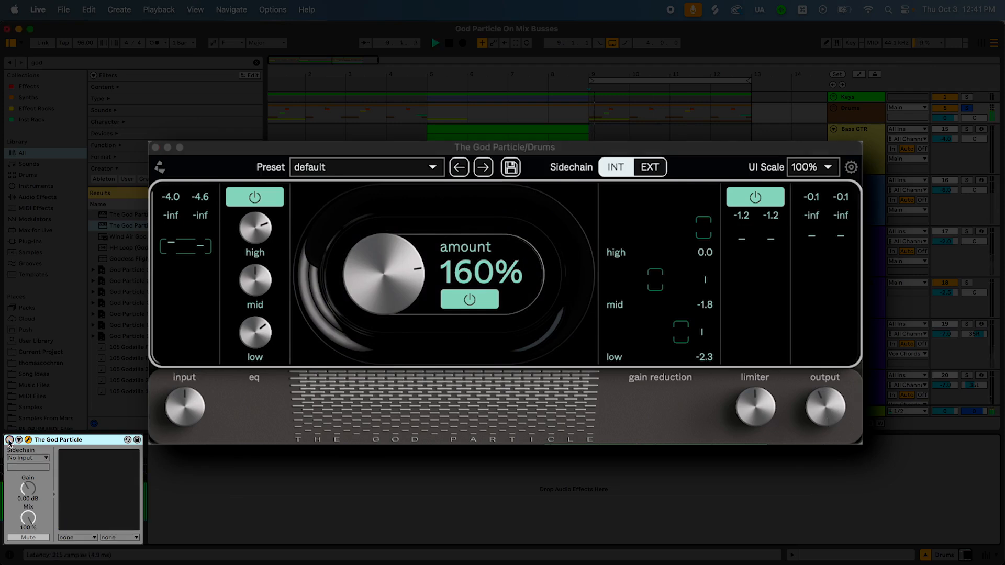
click(9, 440)
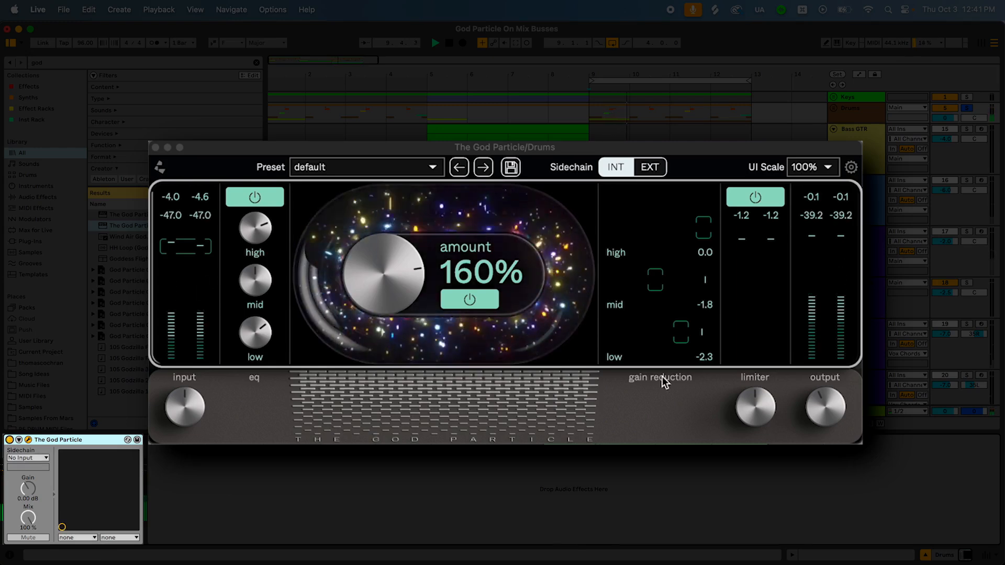
Set The God Particle's output to -5.3 dB and compare the drums with the plugin bypassed and active
drag(831, 406, 834, 423)
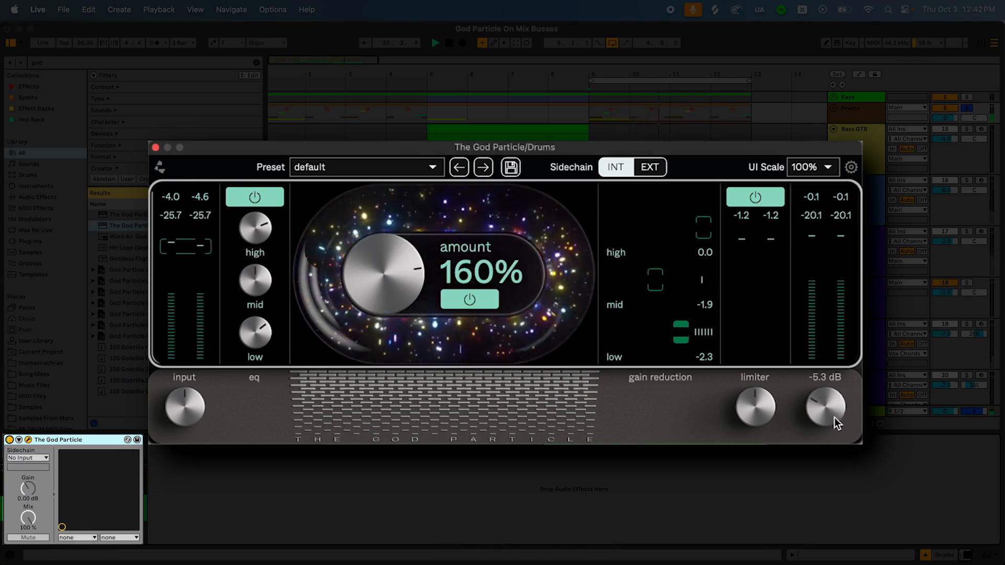
click(9, 441)
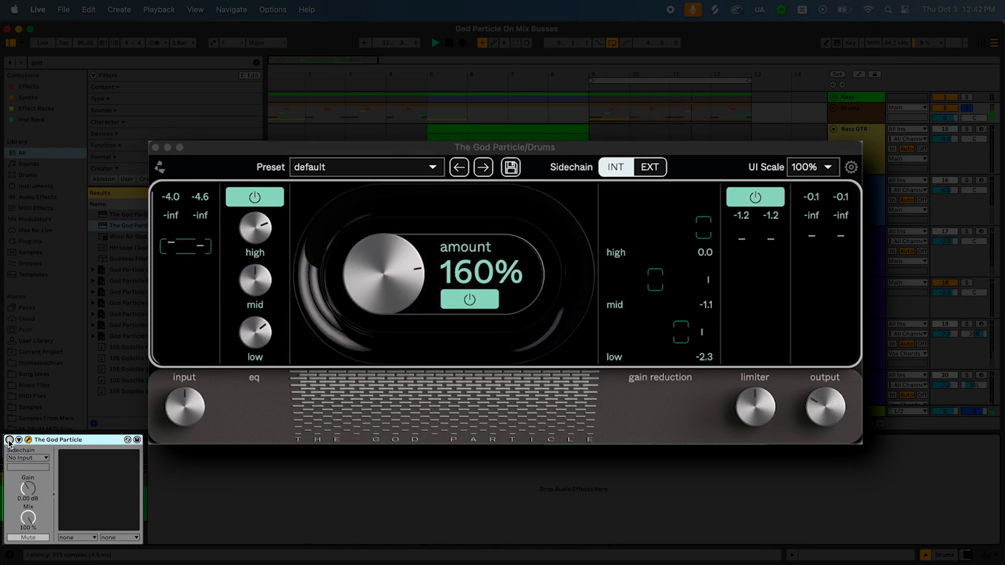
click(9, 441)
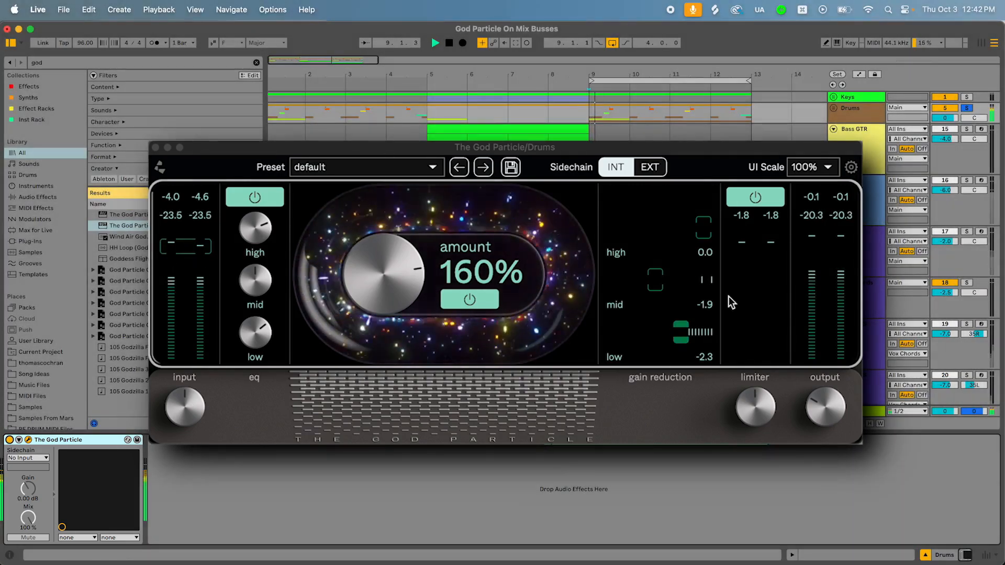
Look briefly inside the Drums group and repeat the bypass comparison of The God Particle during playback
click(833, 108)
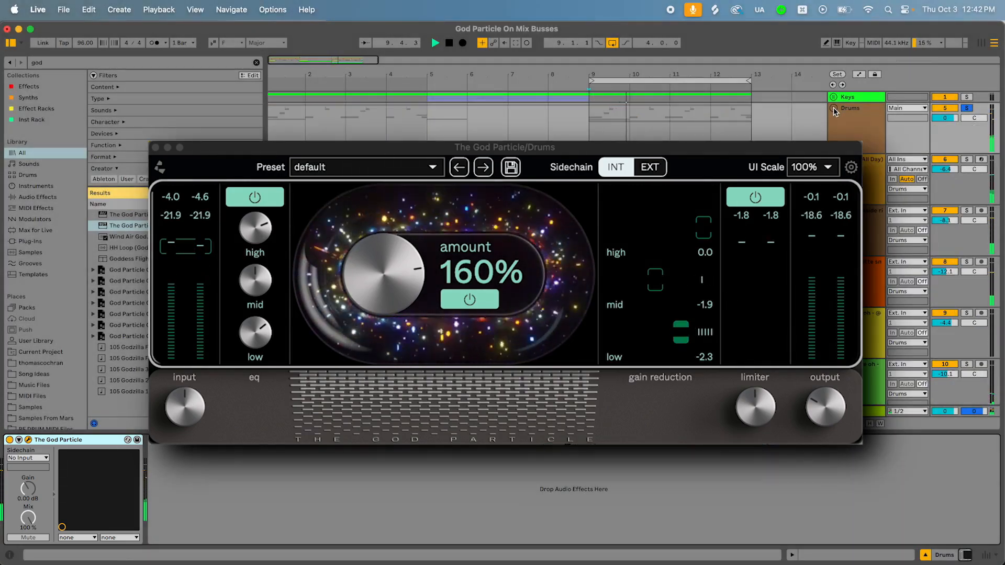
click(833, 109)
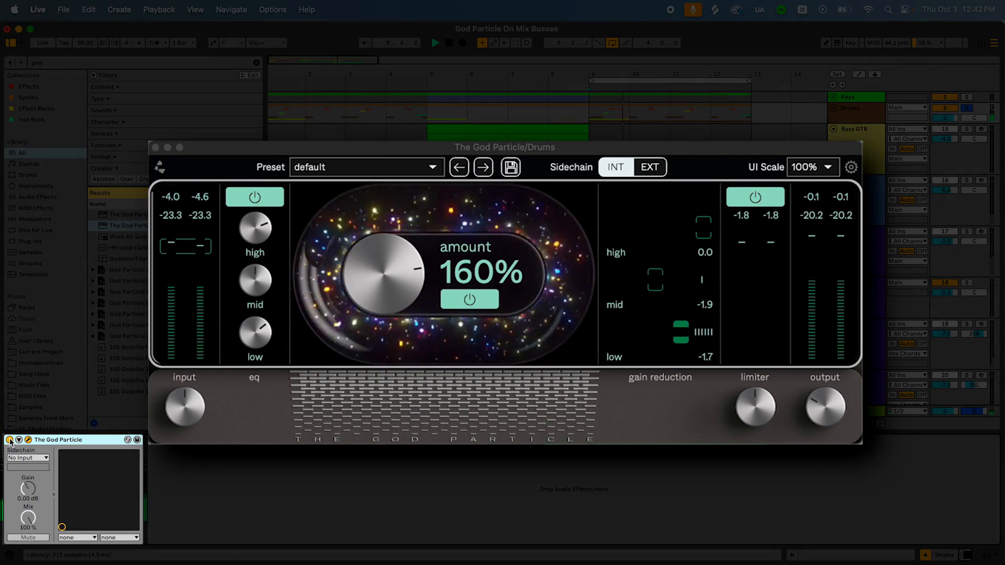
click(10, 439)
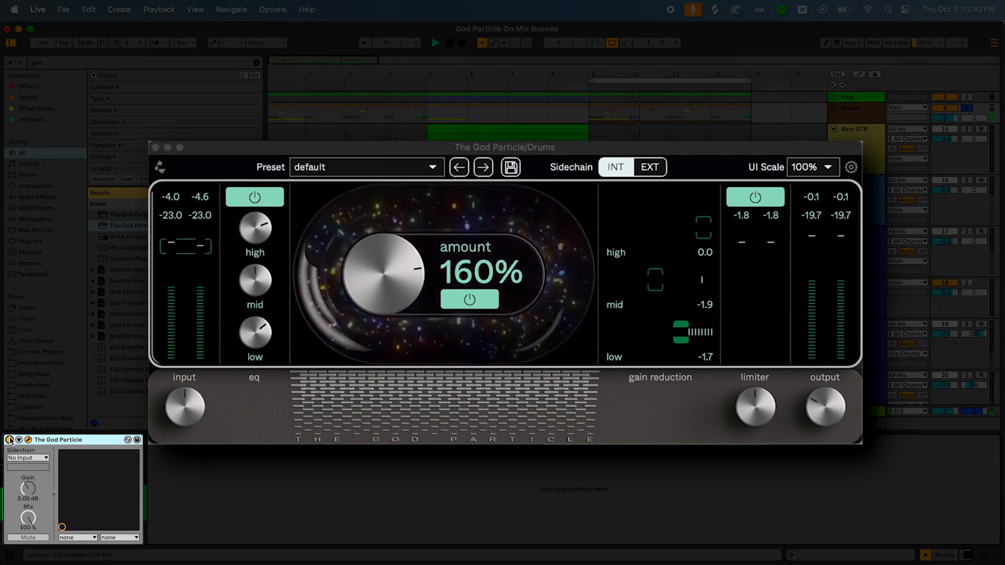
click(10, 440)
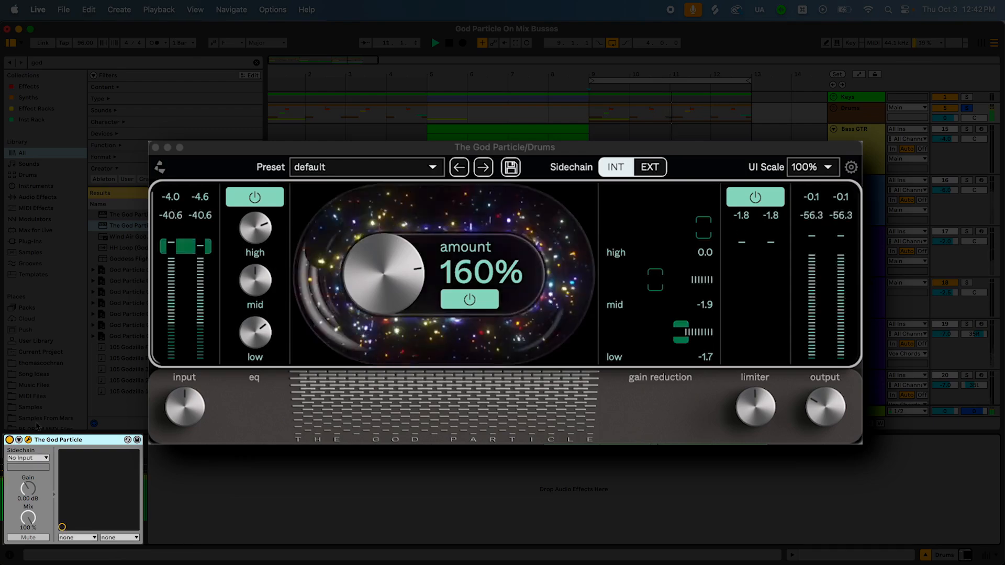
Unsolo the Drums group and compare the full mix with the drum bus plugin bypassed and active
mouse_move(813, 390)
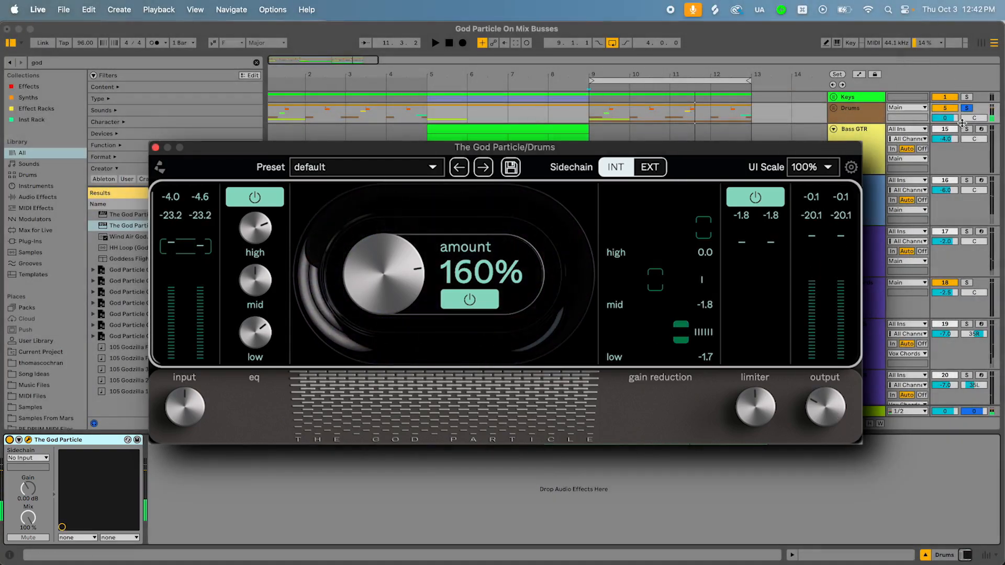
key(space)
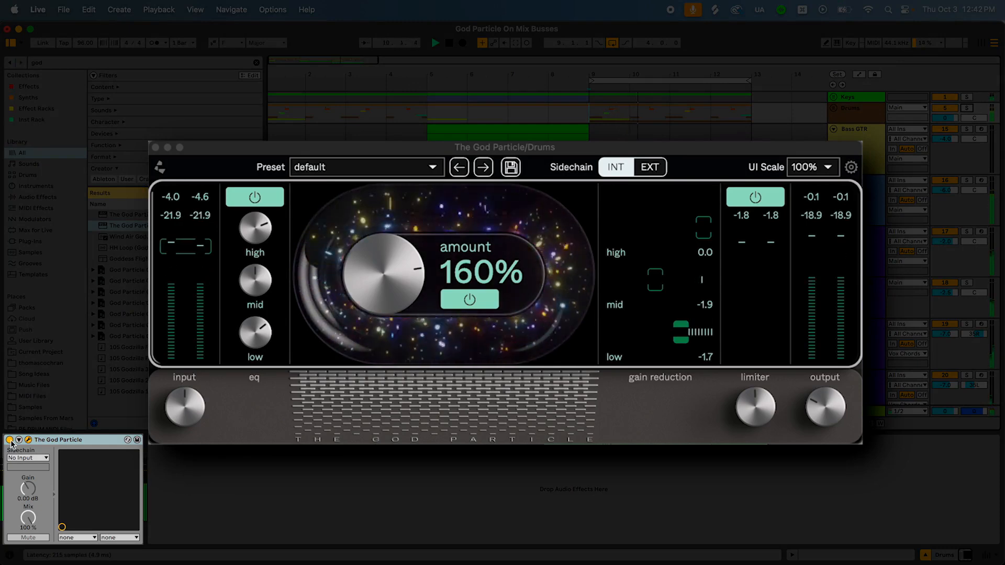
click(9, 440)
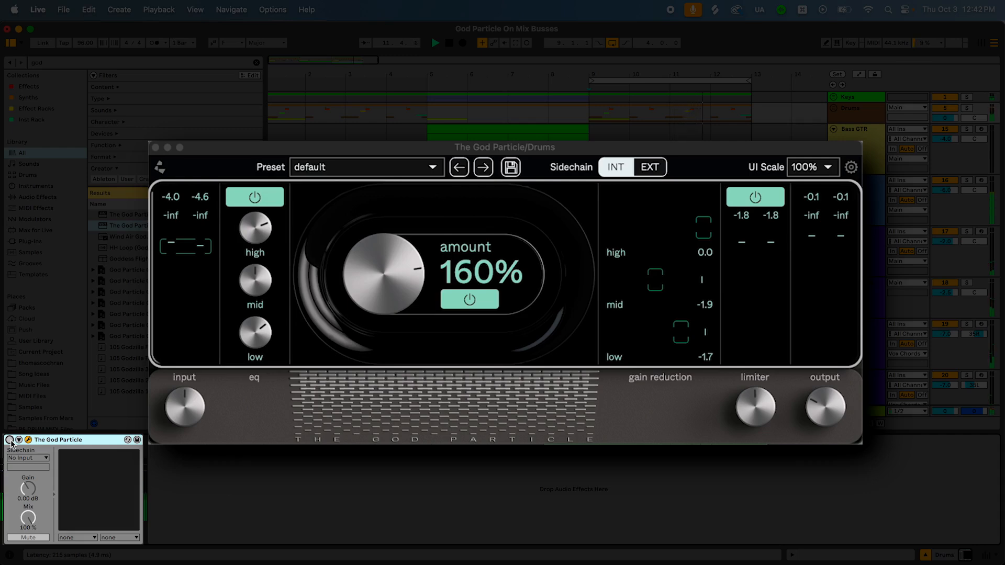
click(10, 440)
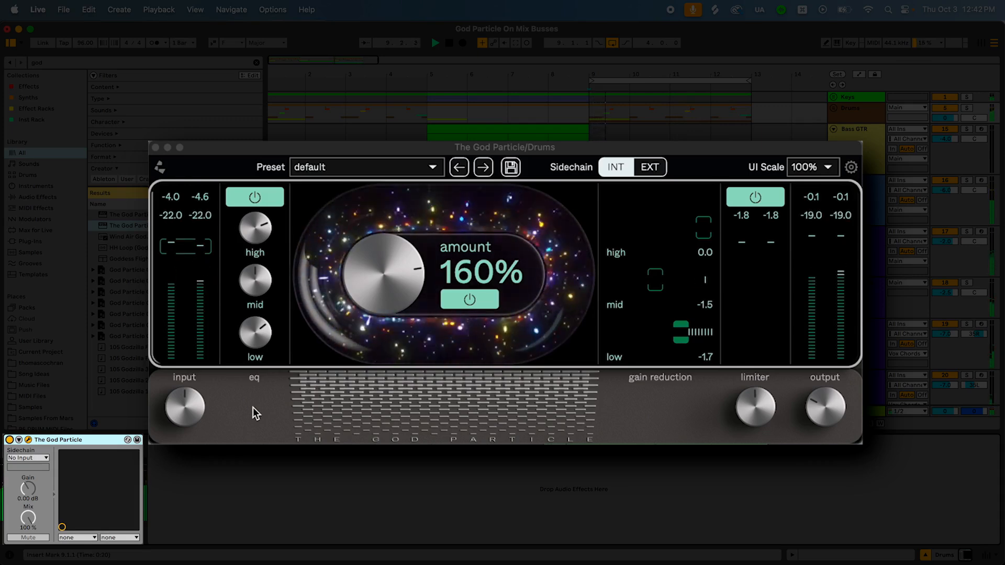
key(space)
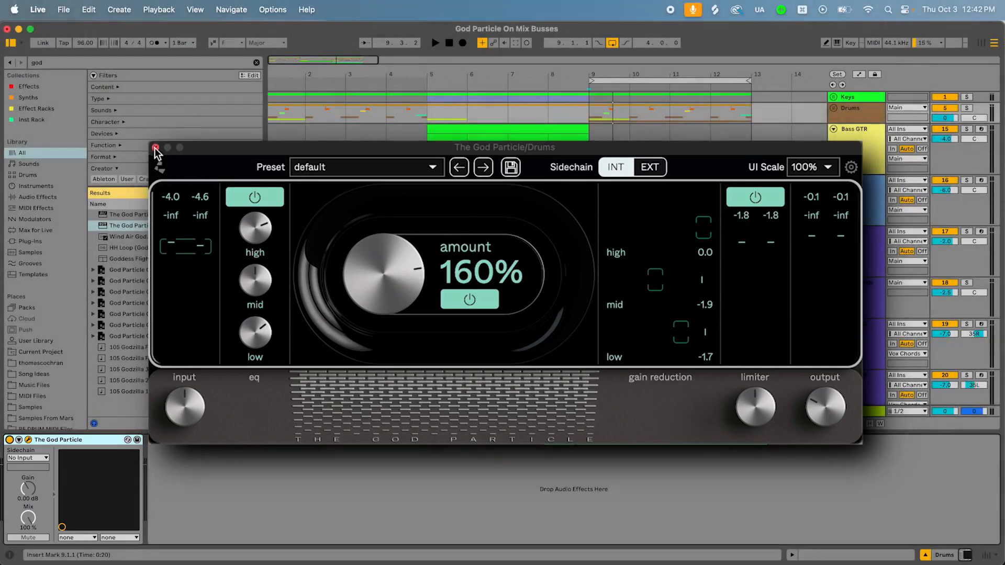
click(155, 148)
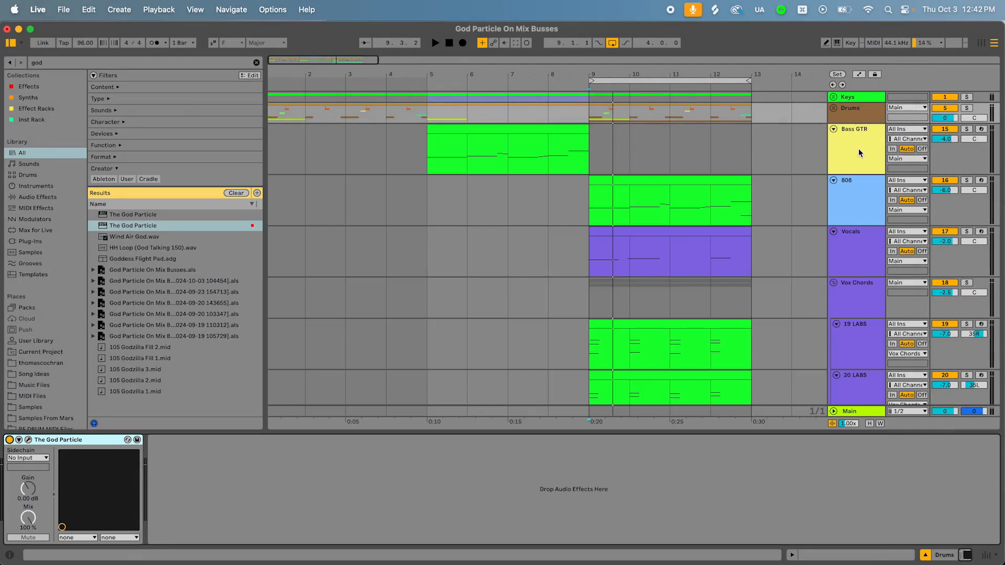
Solo the Keys group and audition it
scroll(781, 233, left, 1)
click(868, 99)
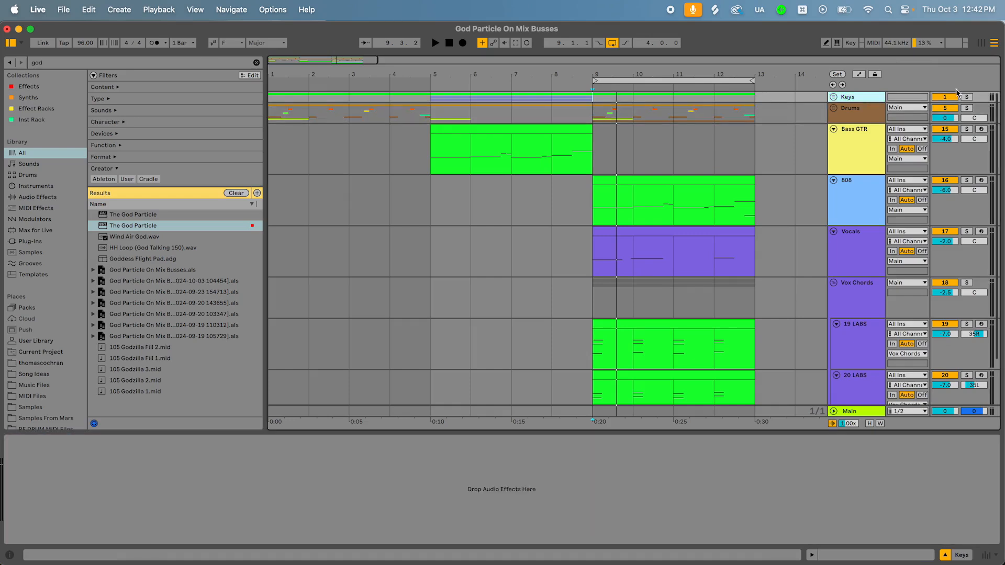
click(965, 97)
key(space)
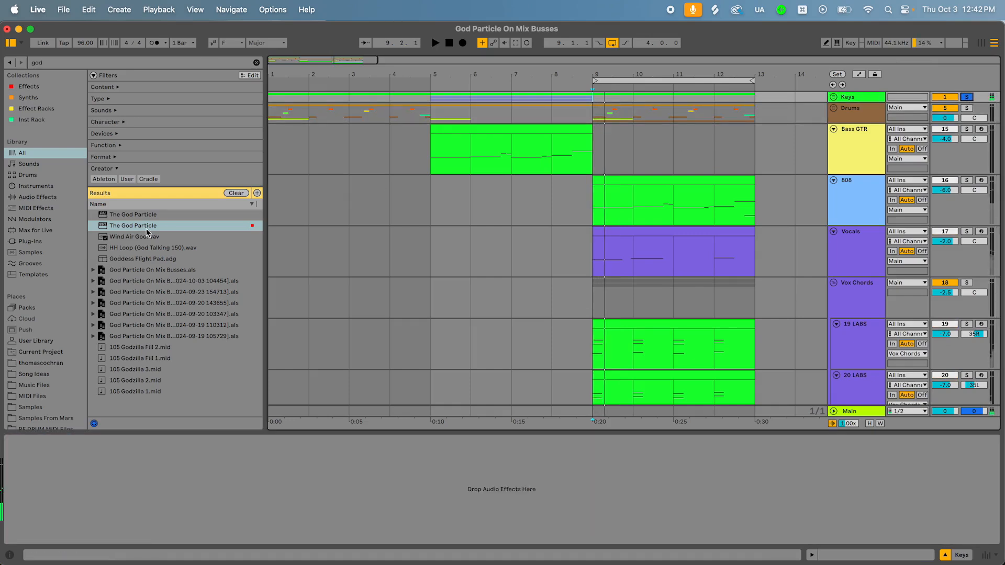
Add The God Particle to the Keys group and open its plugin window
drag(135, 226, 316, 216)
drag(696, 99, 104, 492)
click(29, 441)
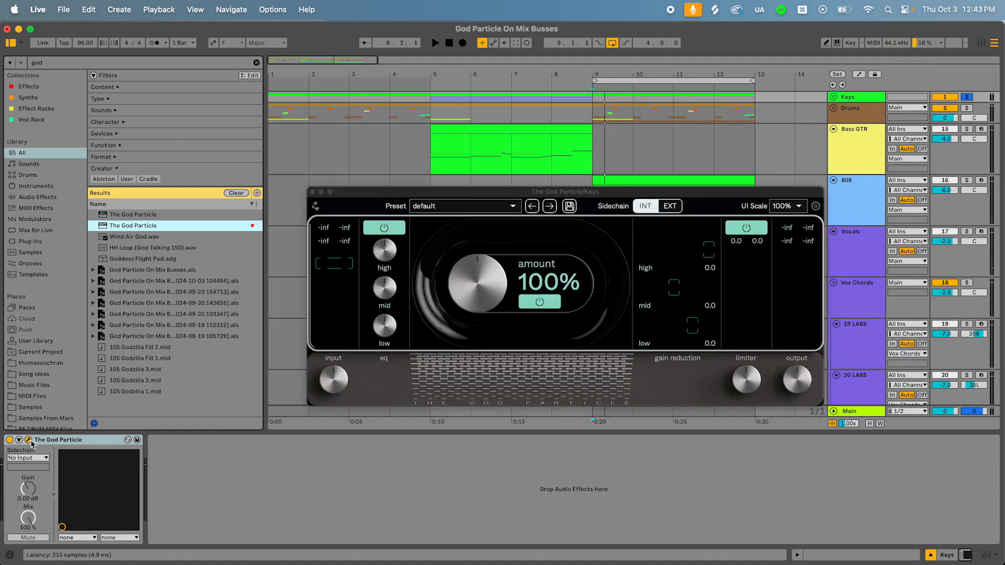
drag(532, 189, 496, 176)
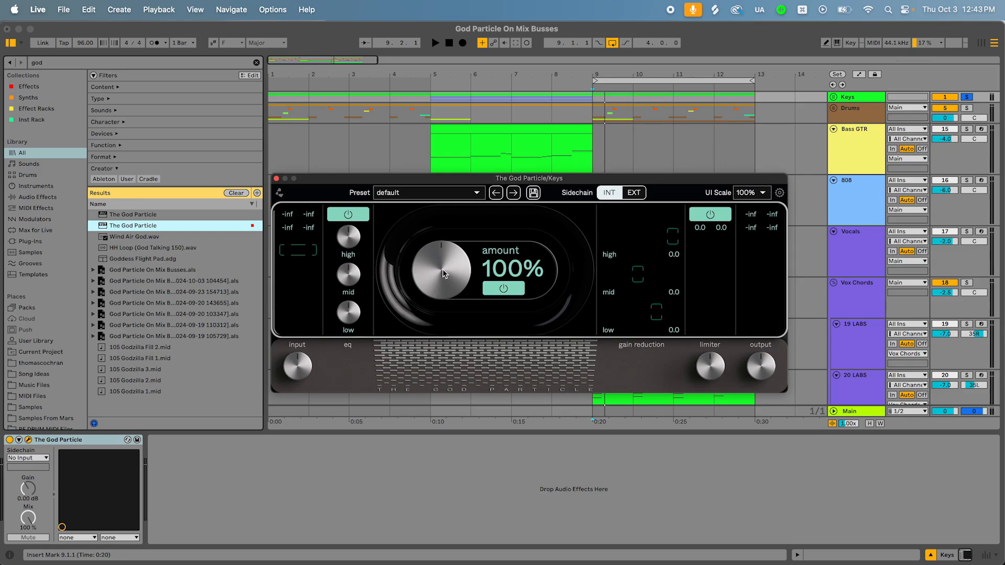
Play the keys and compare them with The God Particle active and bypassed
key(space)
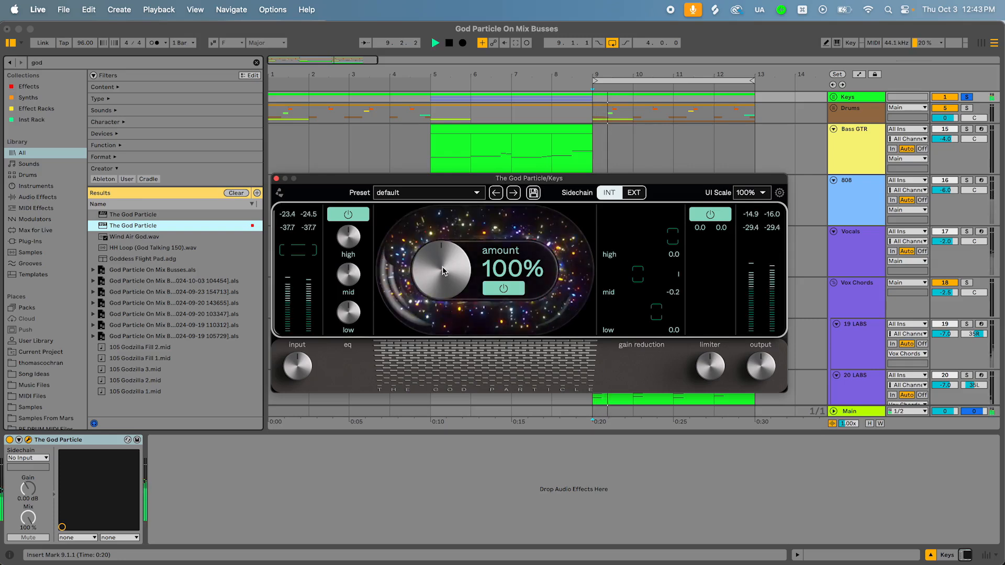
key(space)
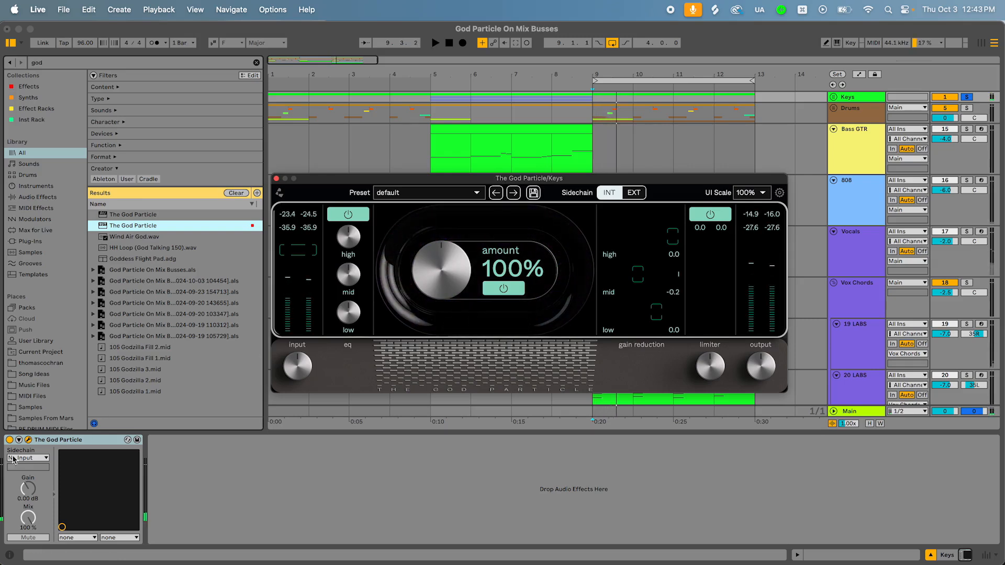
click(10, 440)
key(space)
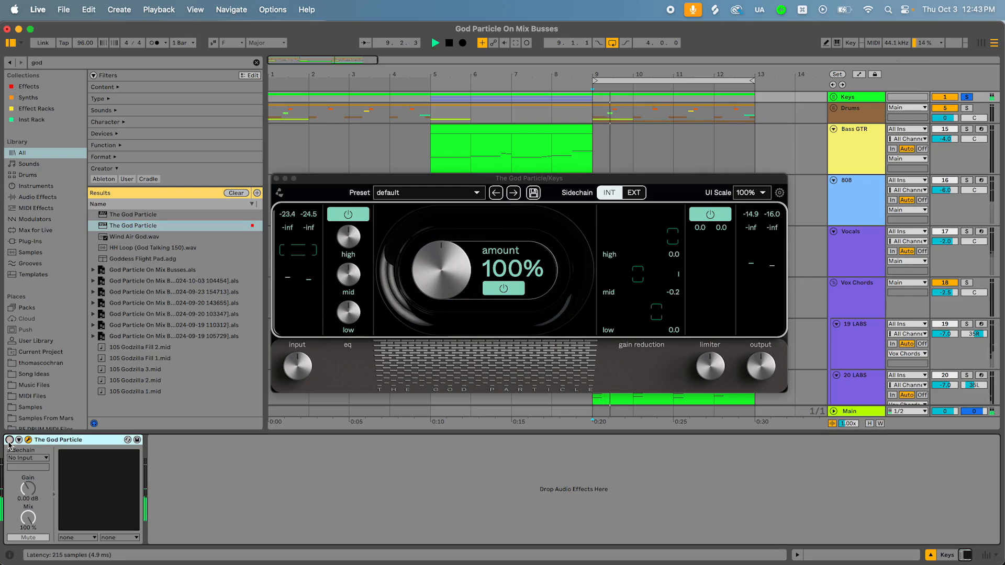
click(9, 440)
Clear the browser search and stop the keys playback
click(256, 62)
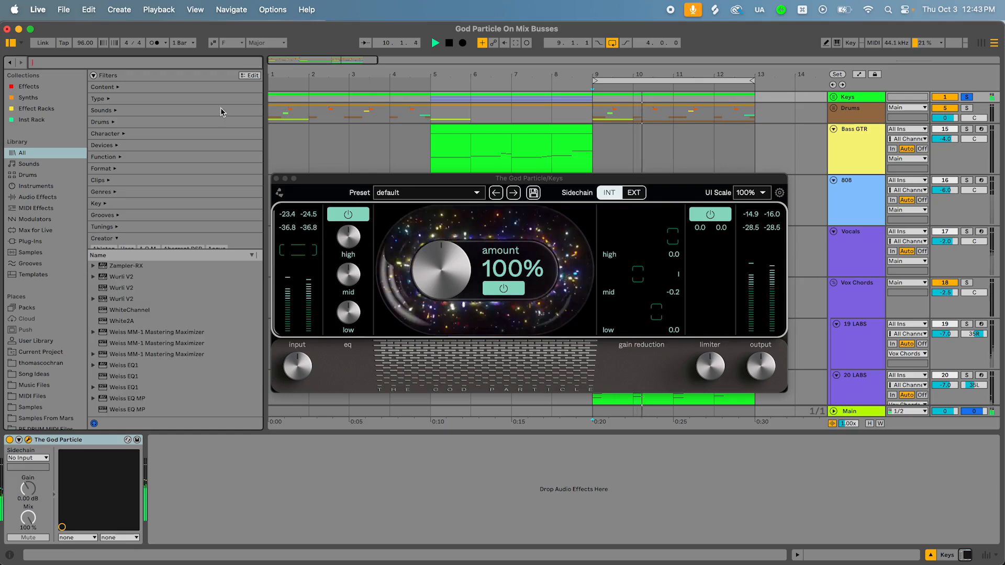
mouse_move(349, 255)
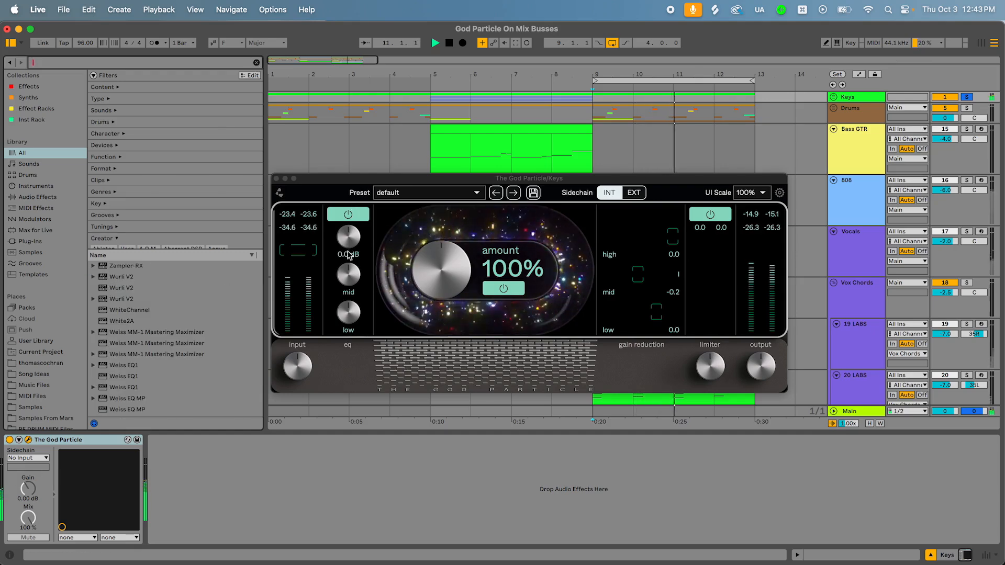
click(450, 43)
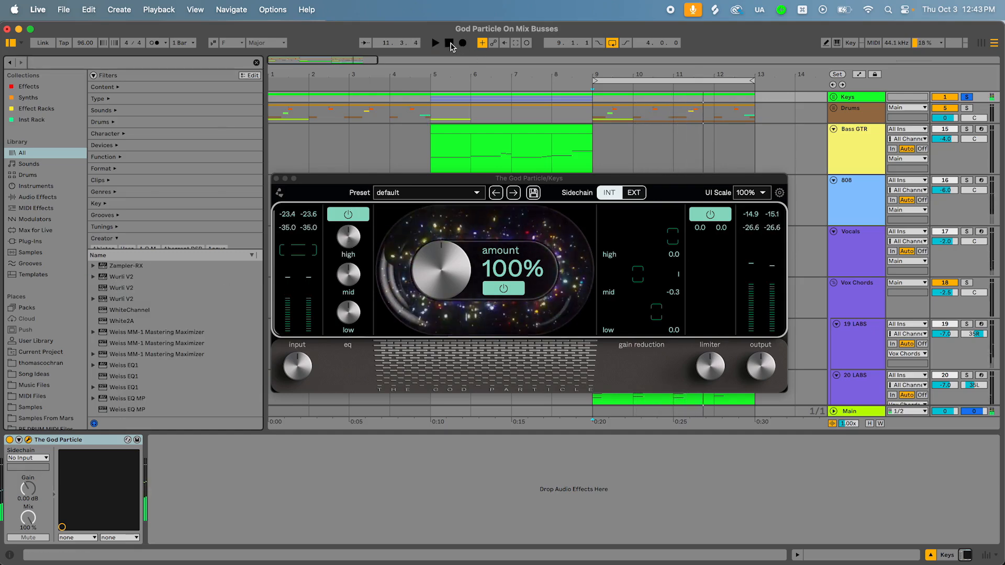
Boost the high EQ on the Keys plugin to 3.0 dB and compare playback with the EQ off and on
click(348, 235)
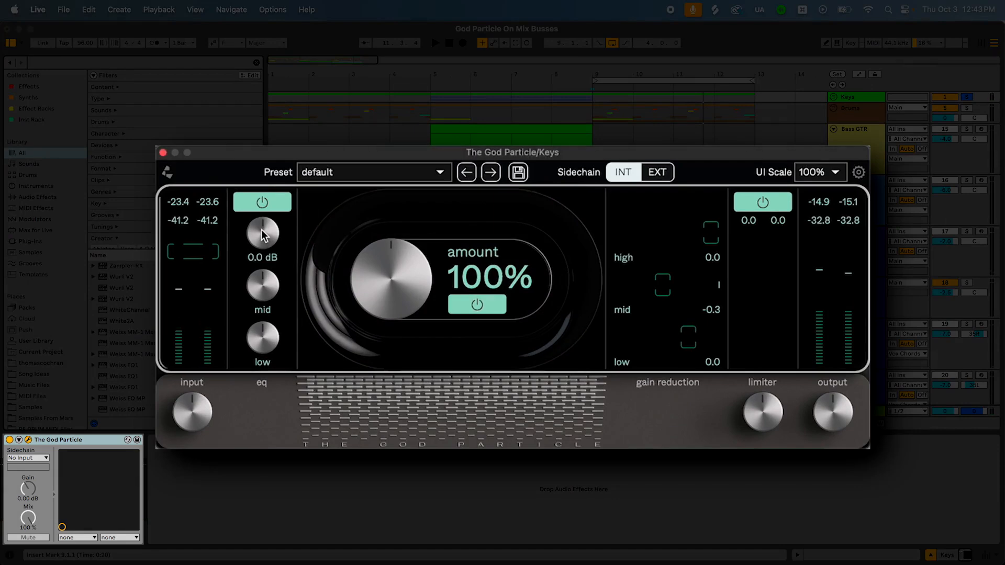
drag(262, 234, 259, 260)
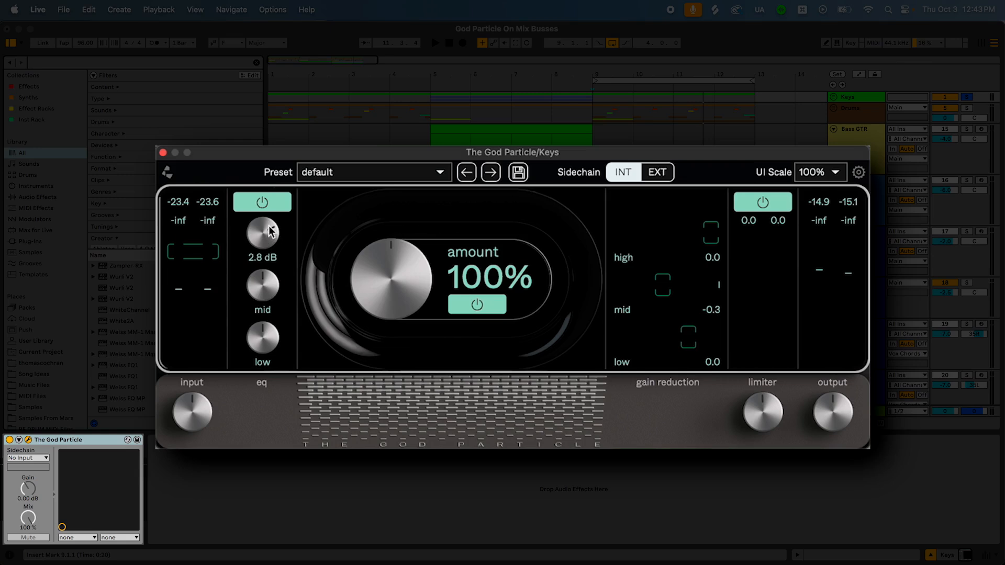
key(space)
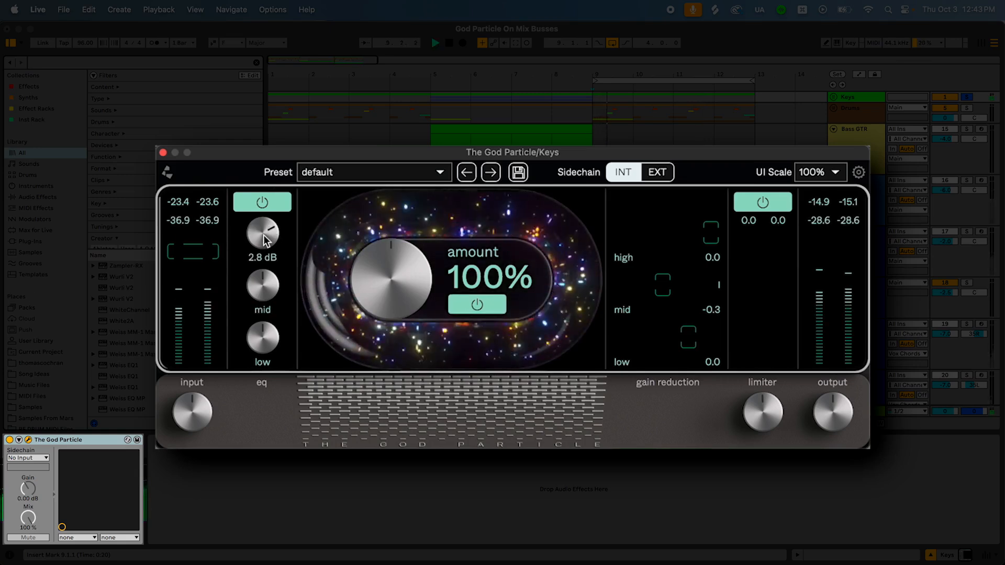
drag(264, 241, 266, 236)
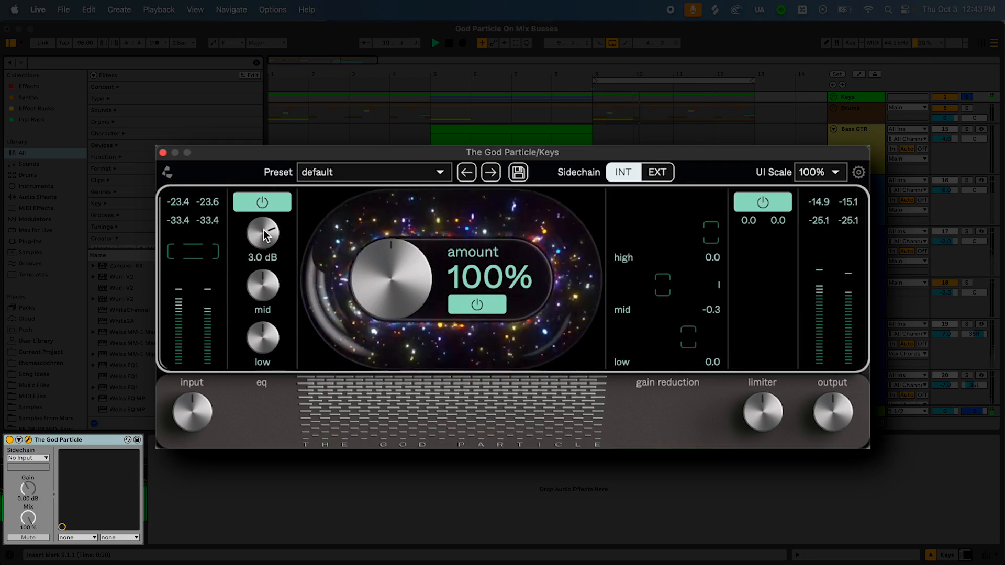
click(263, 205)
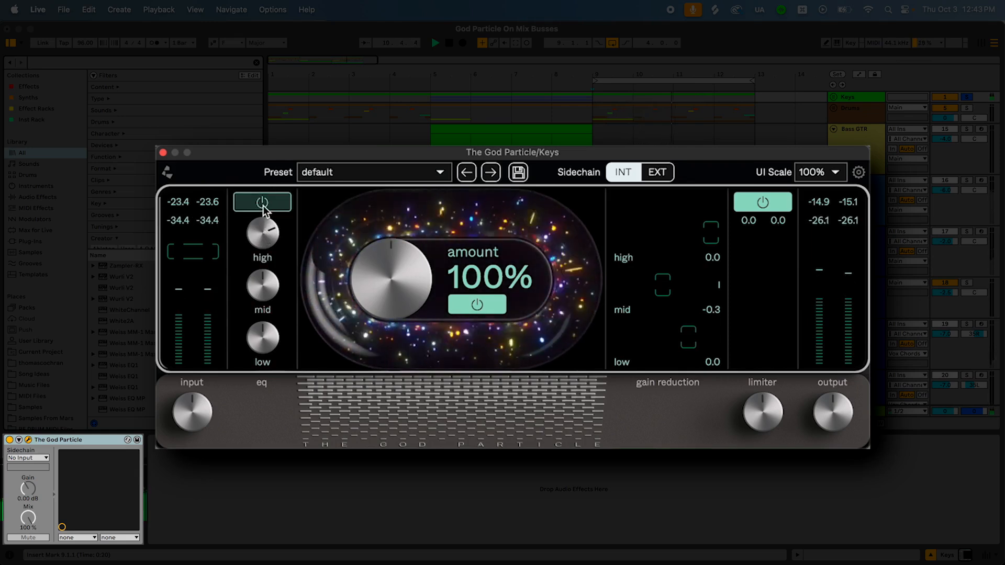
click(262, 203)
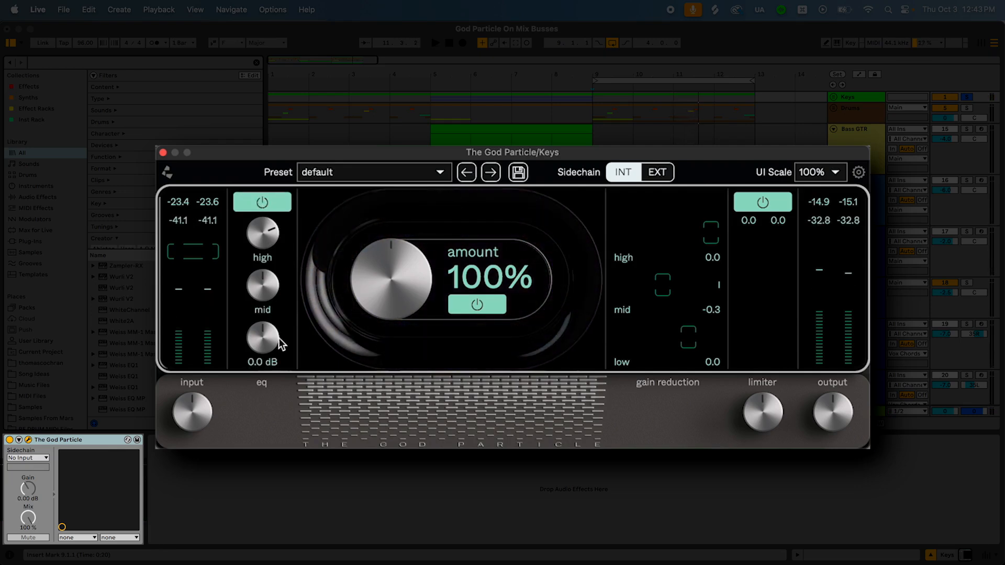
Cut the low EQ on the Keys plugin to -1.8 dB, lower the mid EQ slightly, and compare playback with the EQ off and on
drag(274, 341, 271, 374)
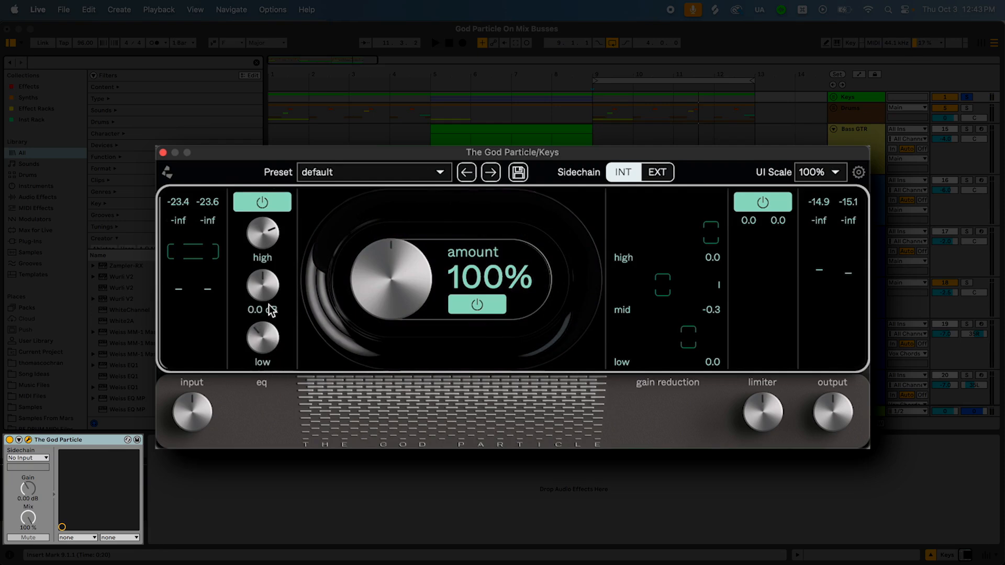
drag(271, 303, 271, 312)
key(space)
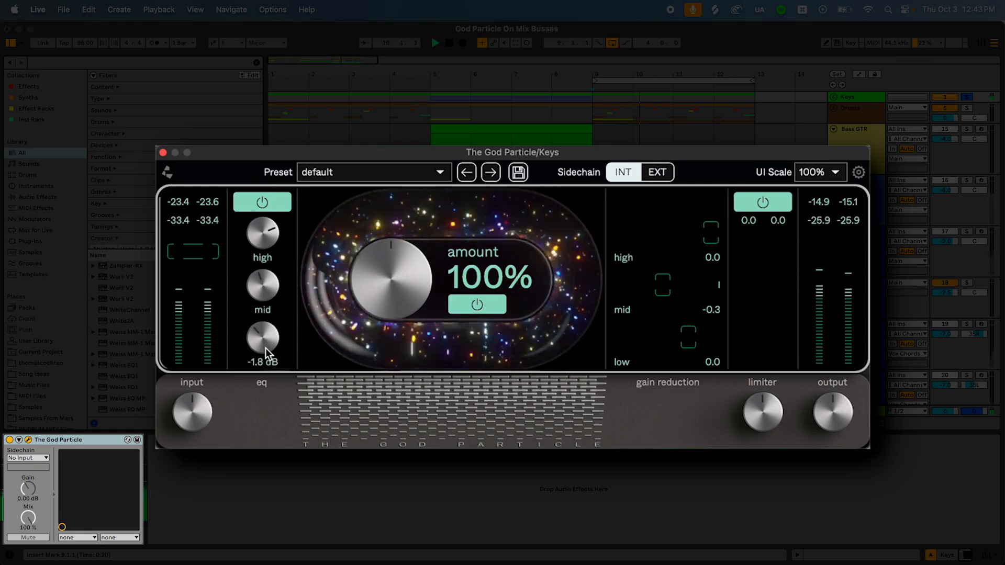
click(271, 203)
click(271, 204)
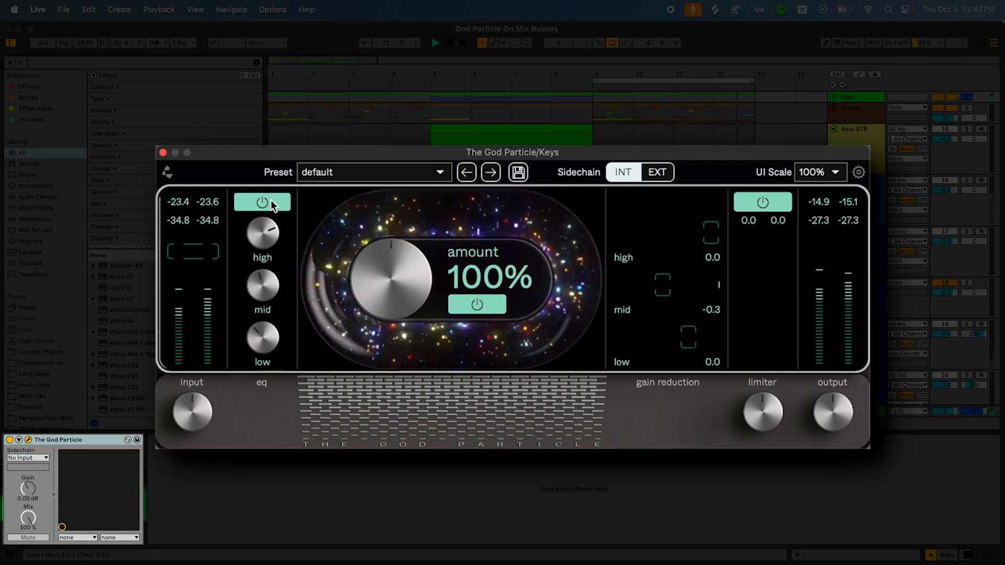
Lower the Keys plugin's output to match levels, comparing the keys with The God Particle active and bypassed
mouse_move(730, 409)
drag(824, 405, 824, 431)
click(10, 439)
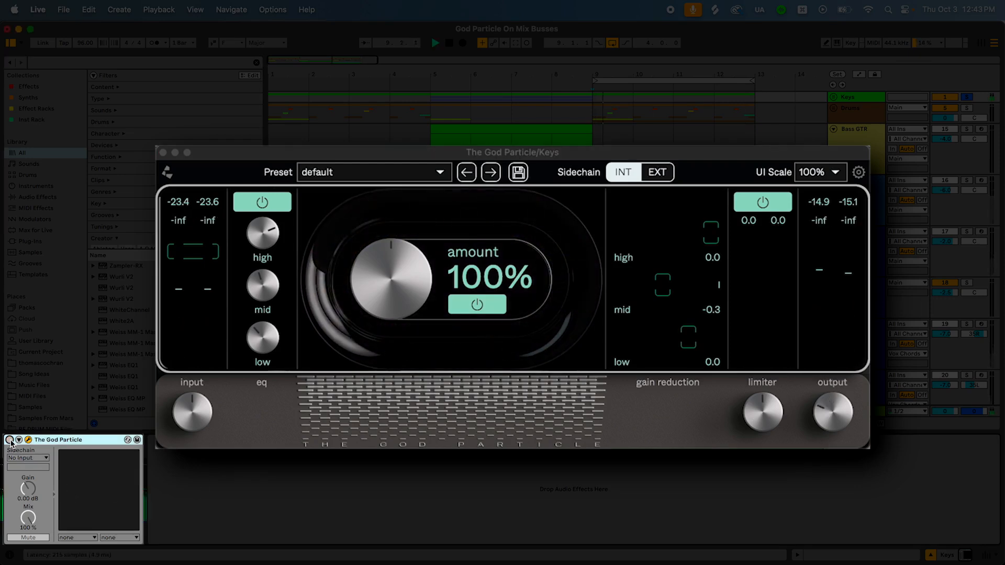
click(10, 440)
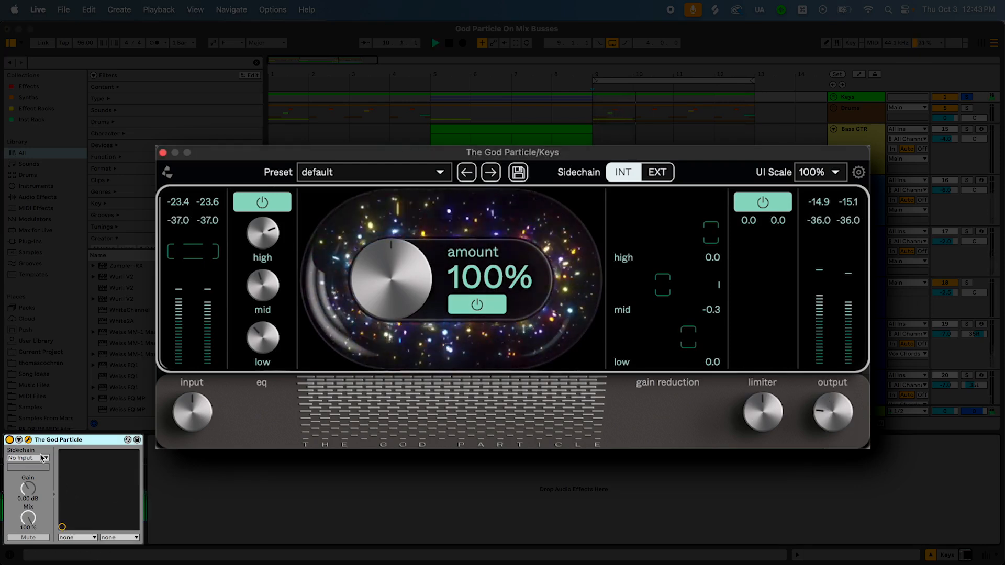
click(9, 440)
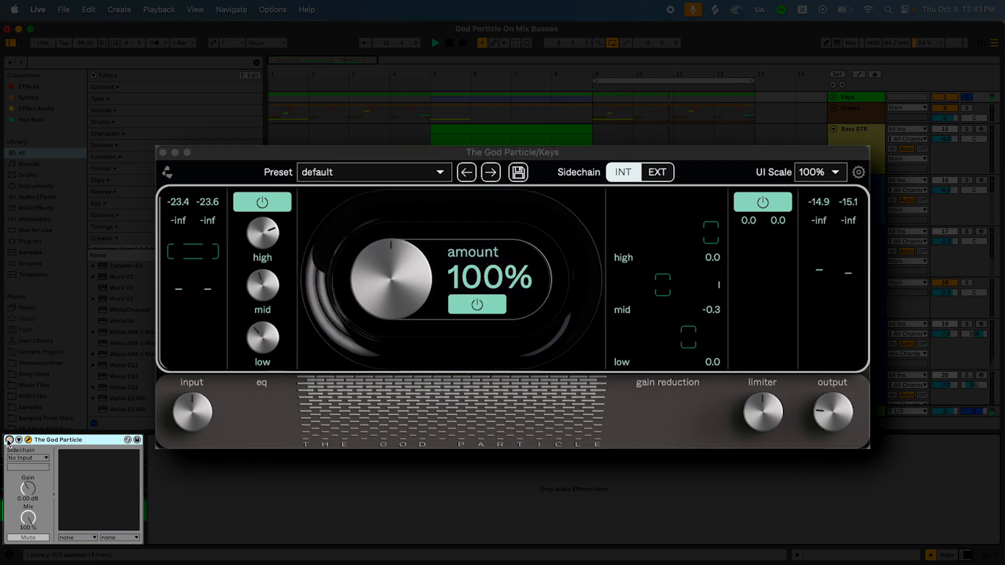
click(9, 441)
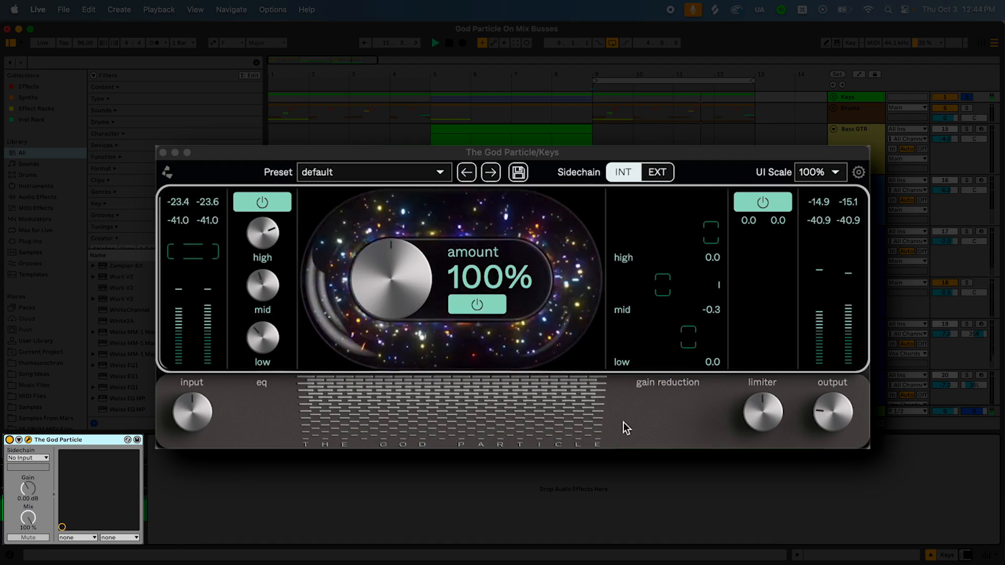
mouse_move(814, 403)
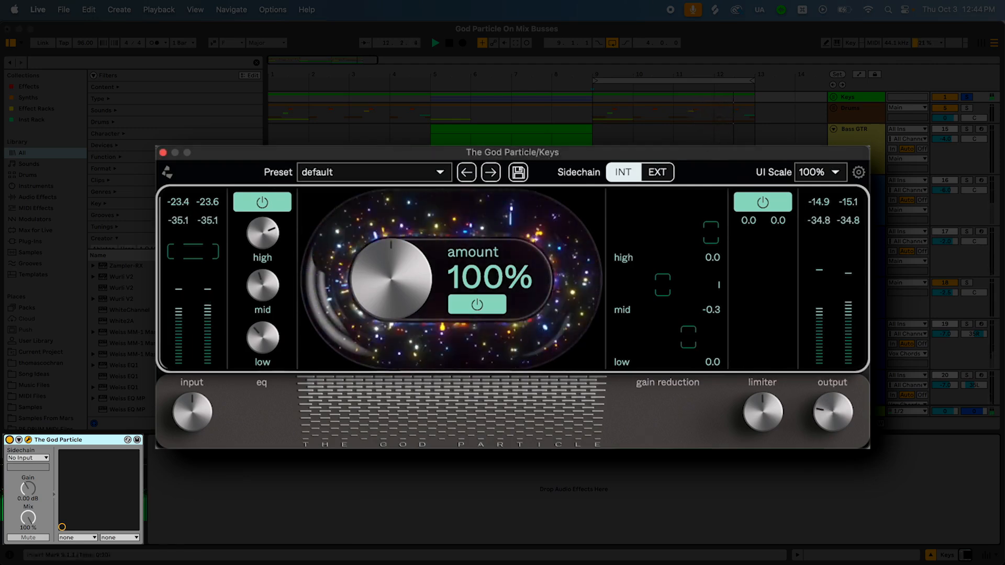
click(11, 439)
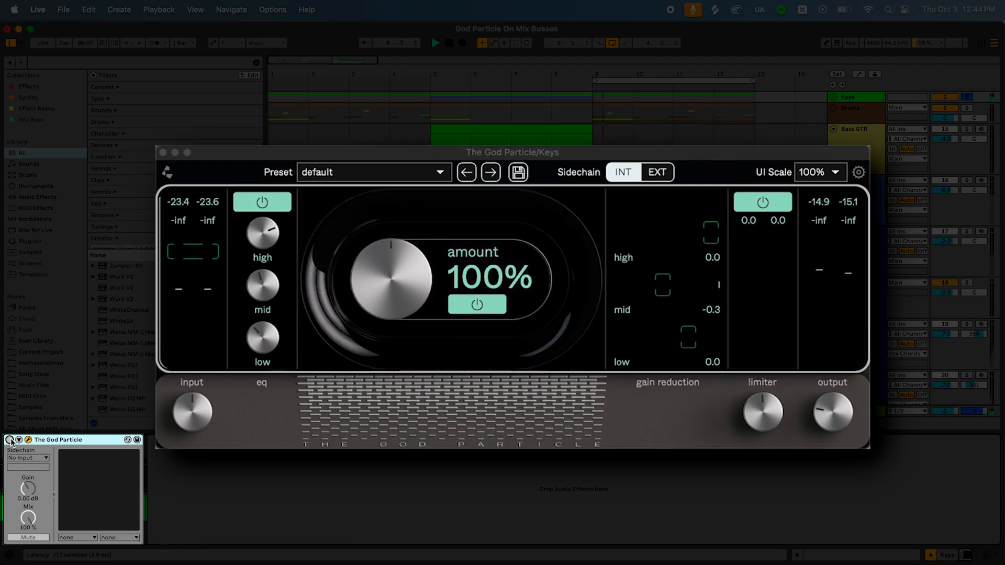
click(10, 441)
Unsolo the Keys group, raise its plugin's output slightly, and compare the full mix with the plugin bypassed and active
key(space)
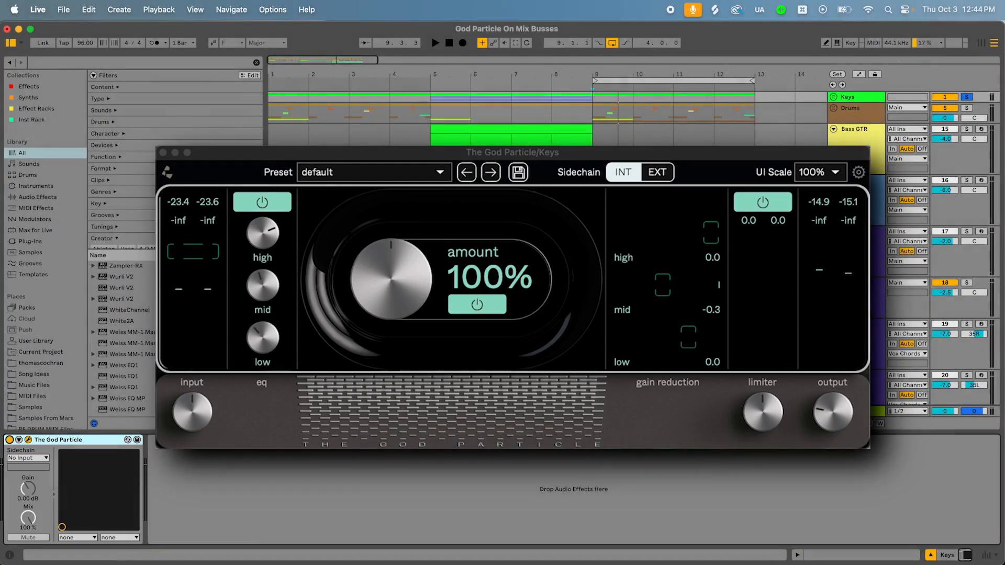
key(space)
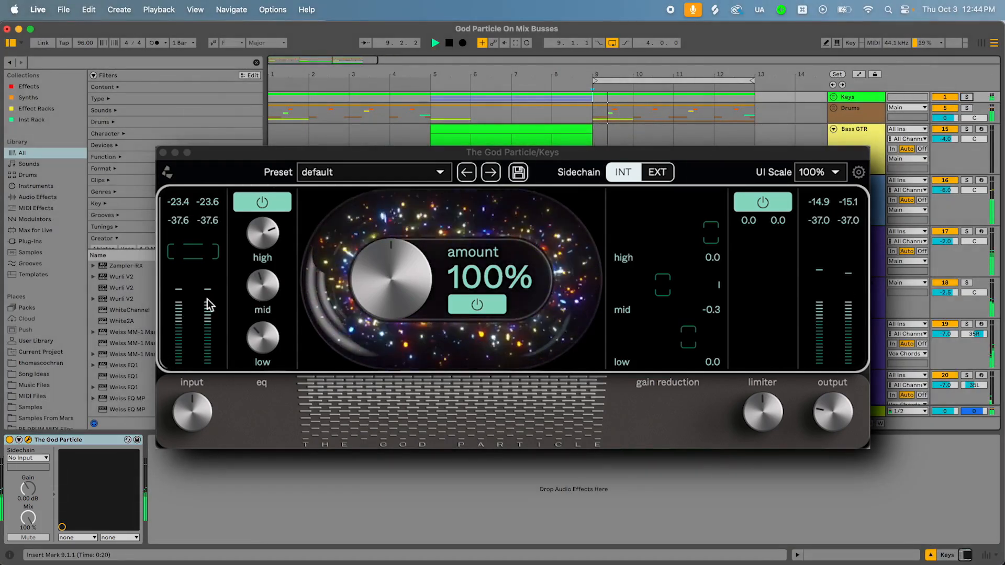
drag(826, 403, 827, 393)
click(10, 441)
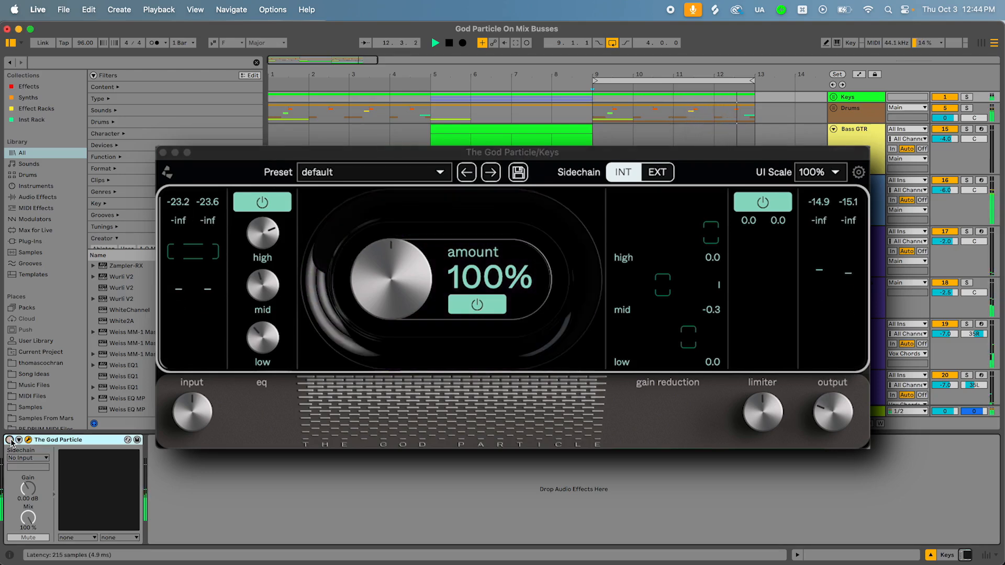
click(10, 440)
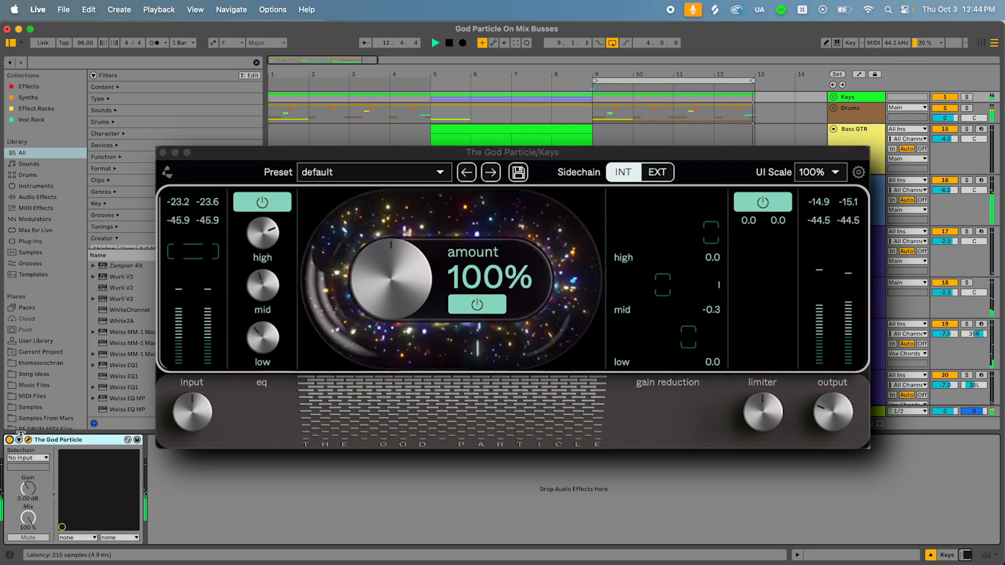
Close the Keys plugin window, stop playback, and solo the Vox Chords group
click(163, 152)
click(598, 158)
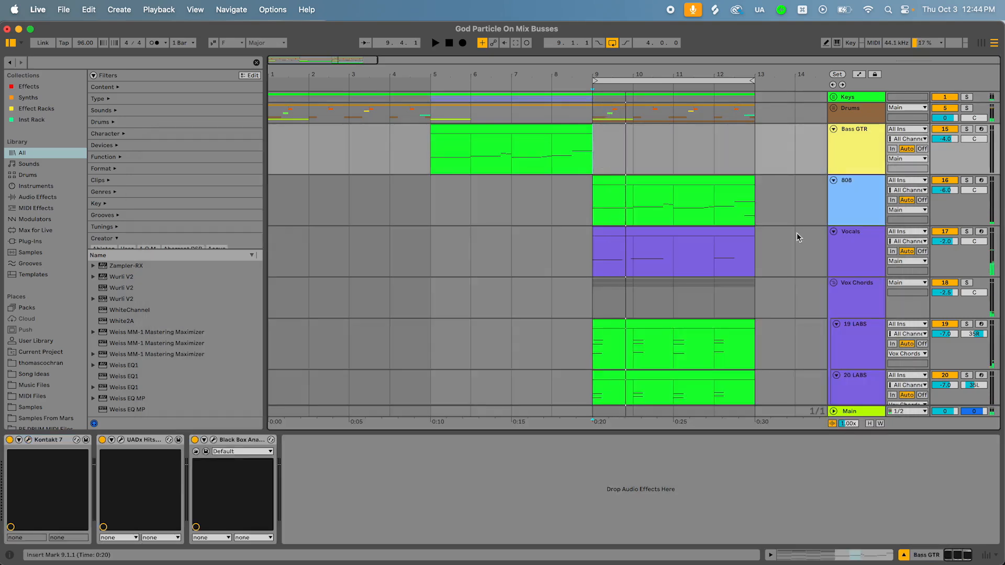
click(858, 299)
scroll(701, 311, down, 3)
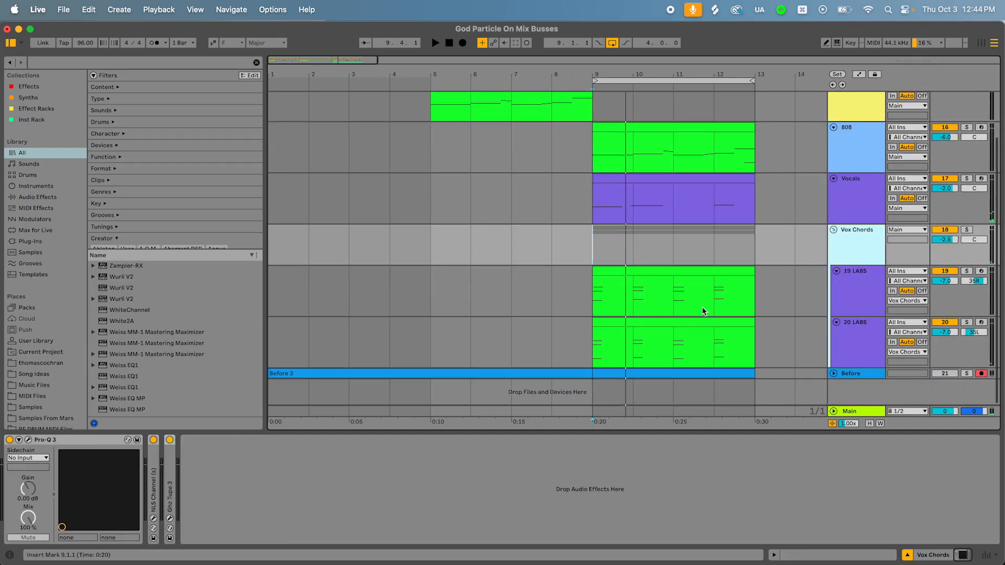
click(966, 229)
scroll(836, 236, up, 3)
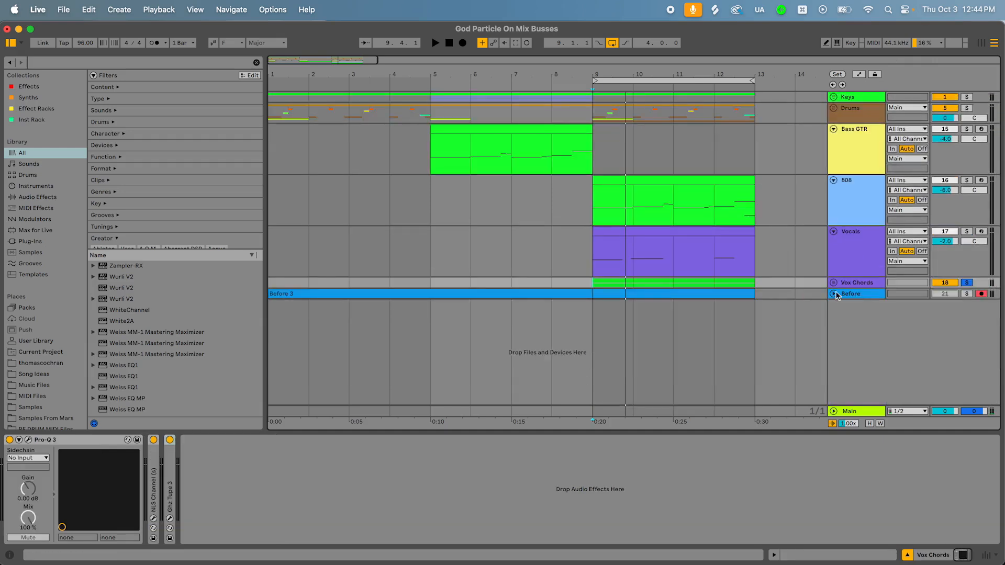
scroll(853, 283, down, 3)
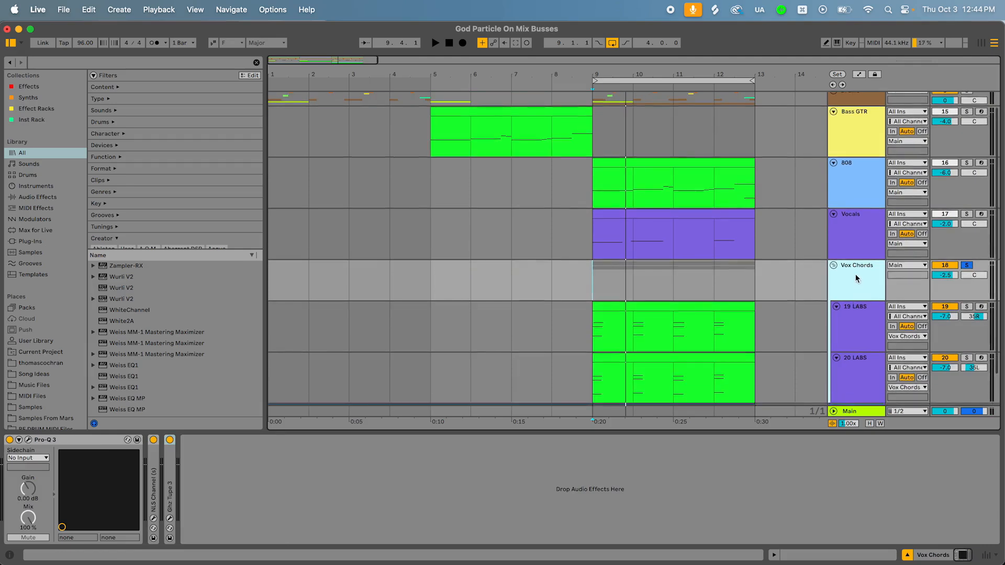
Search the browser for "god" and add The God Particle to the Vox Chords group, with Pro-Q 3 collapsed and the search cleared
click(42, 64)
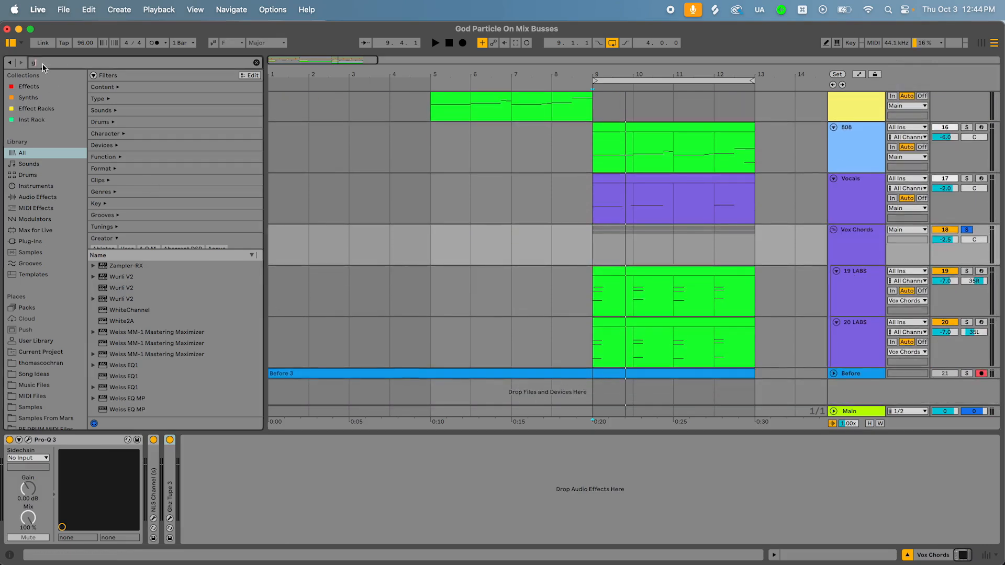
text(god)
drag(130, 230, 681, 255)
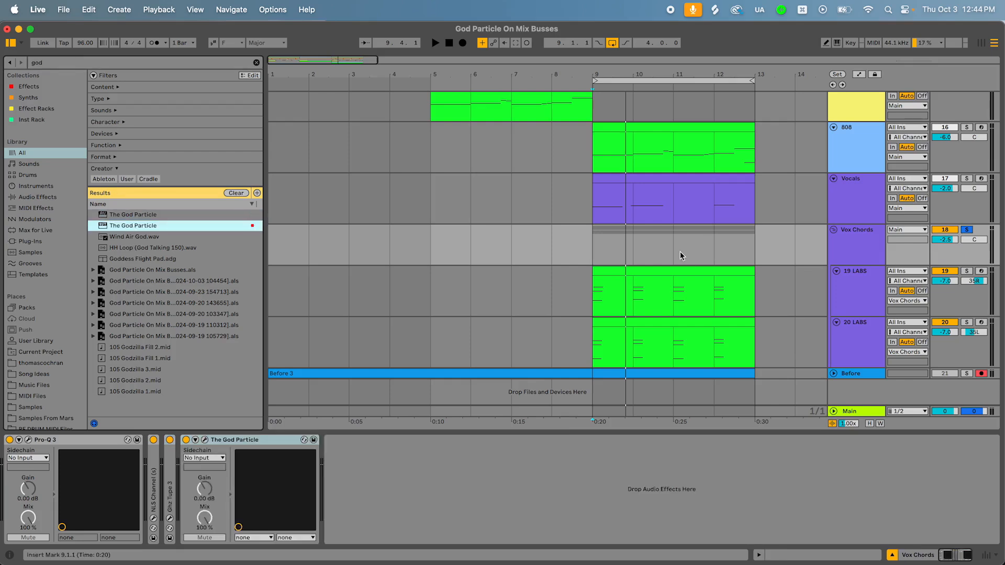
double_click(55, 440)
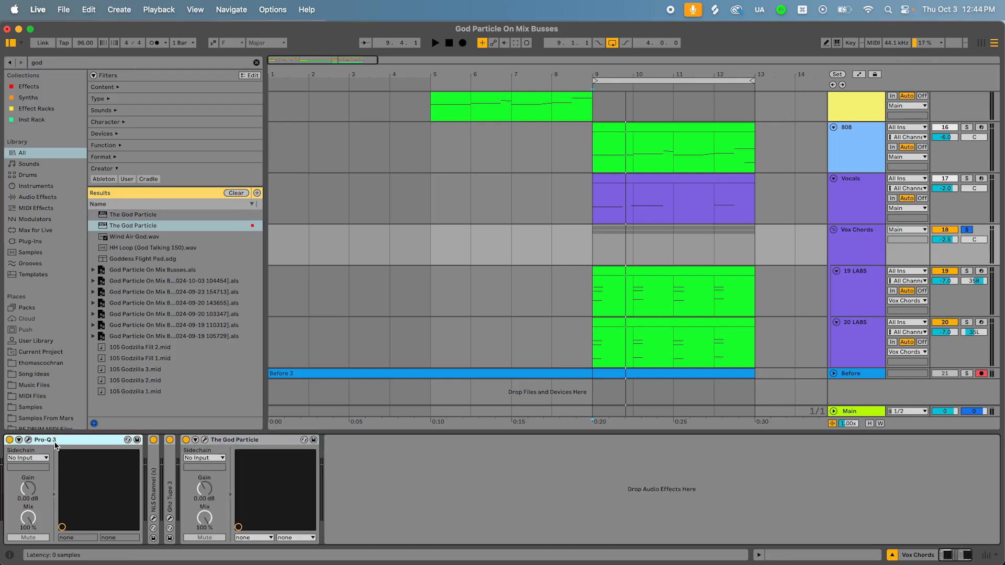
click(79, 441)
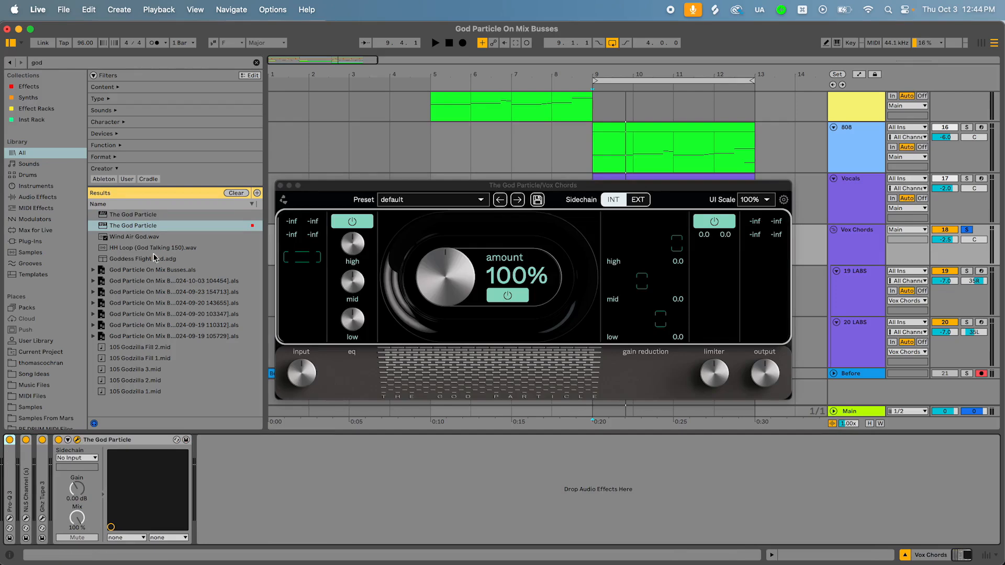
click(256, 62)
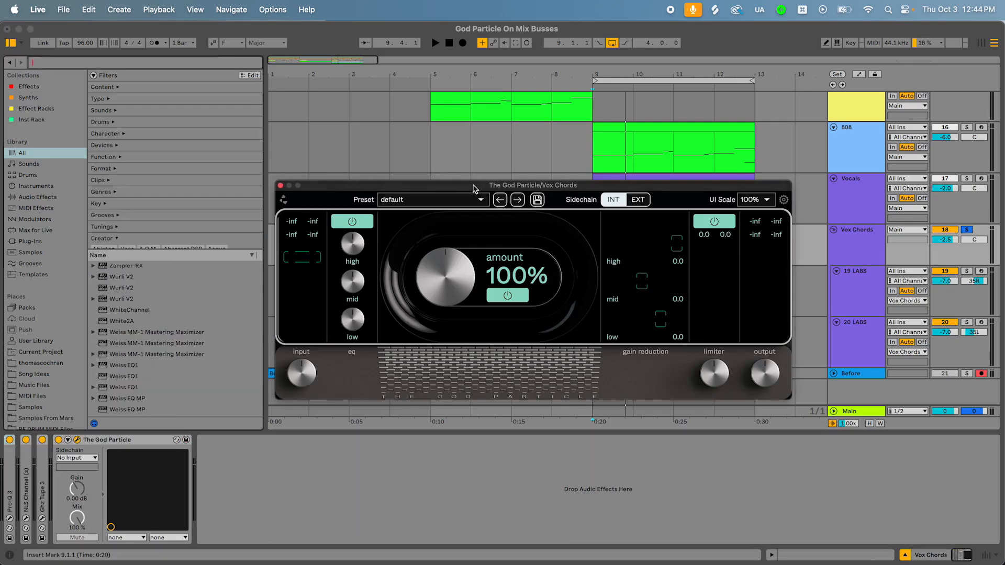
drag(473, 188, 467, 181)
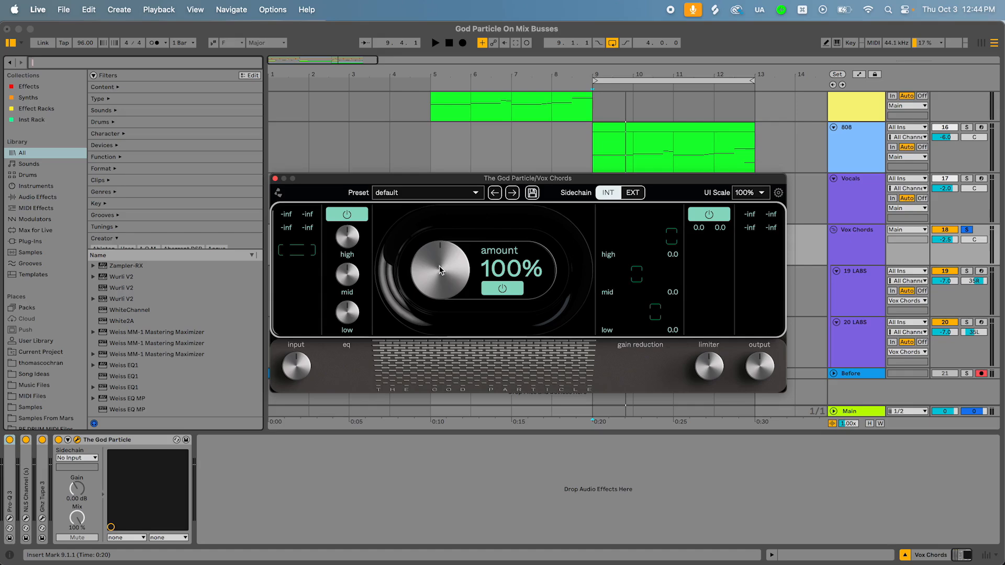
Play the vox chords from bar 9 and compare them with The God Particle bypassed and active
scroll(440, 274, up, 1)
click(676, 130)
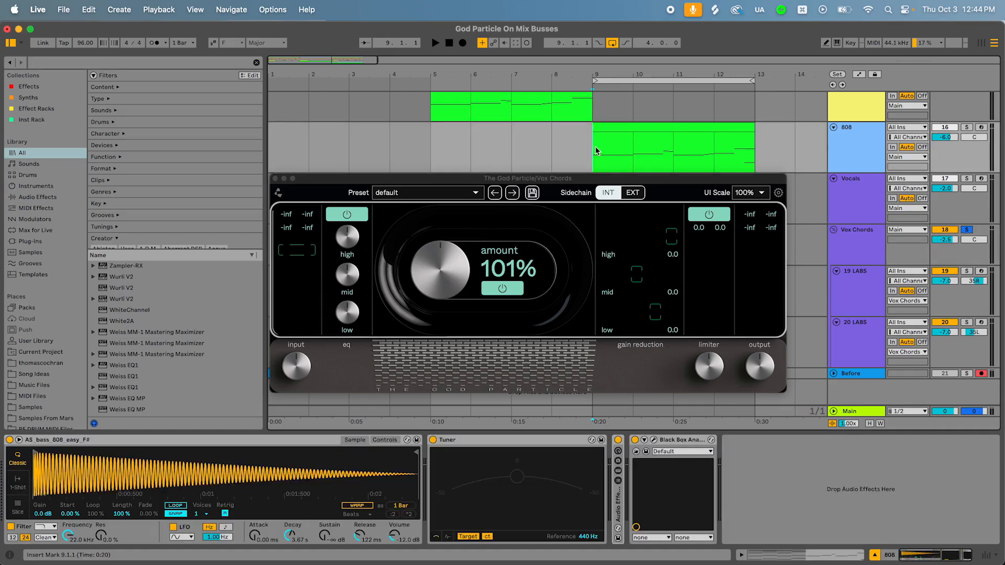
key(space)
scroll(442, 281, down, 1)
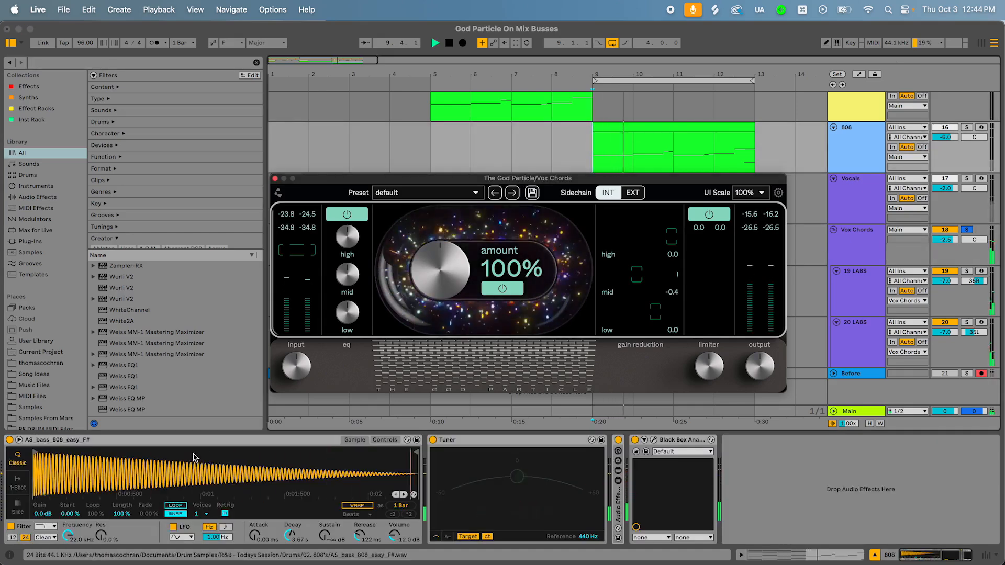
click(846, 253)
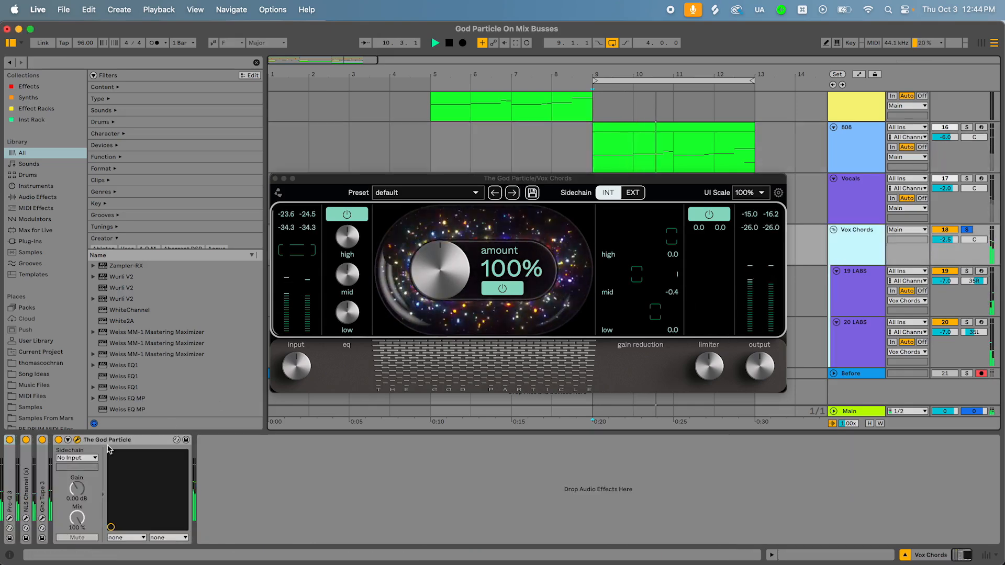
click(58, 440)
click(58, 440)
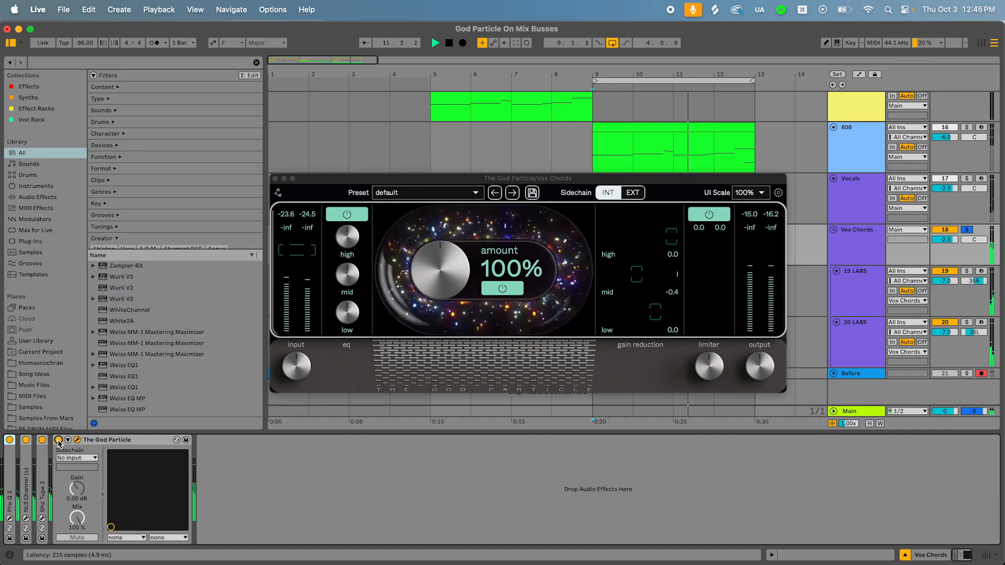
key(space)
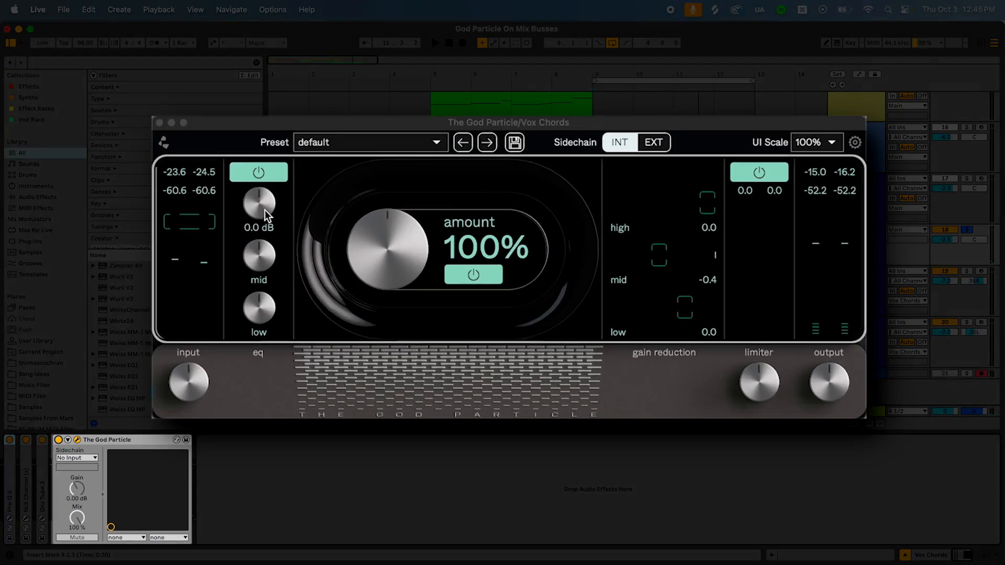
Boost the high EQ strongly and cut the low EQ to -6.0 dB on the Vox Chords plugin, checking by playback
drag(351, 240, 358, 240)
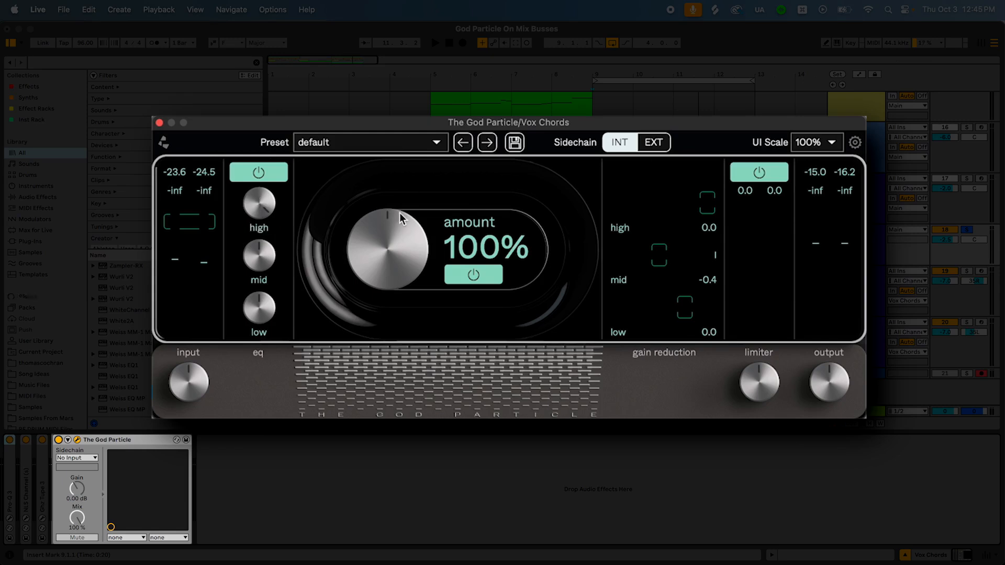
key(space)
key(space)
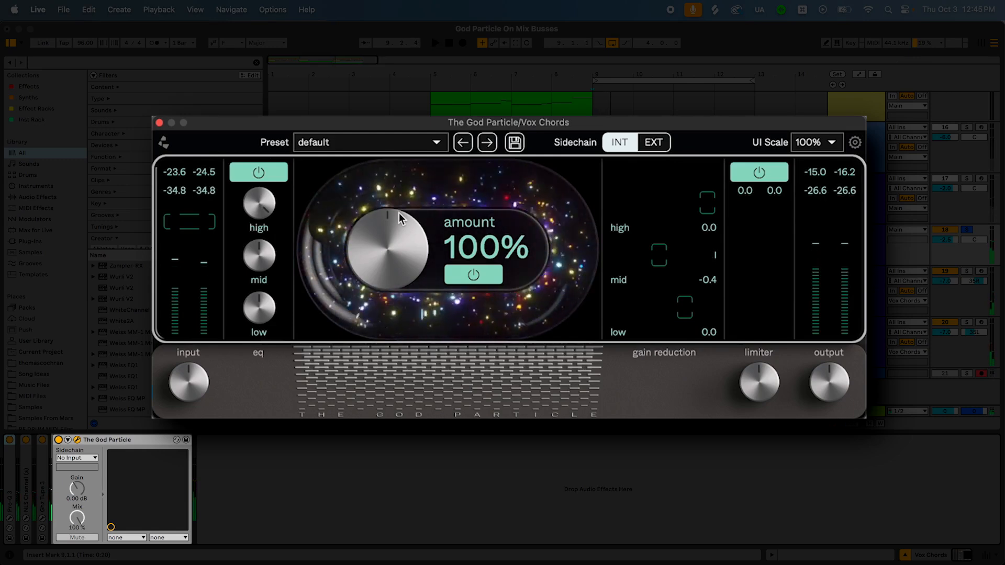
mouse_move(261, 309)
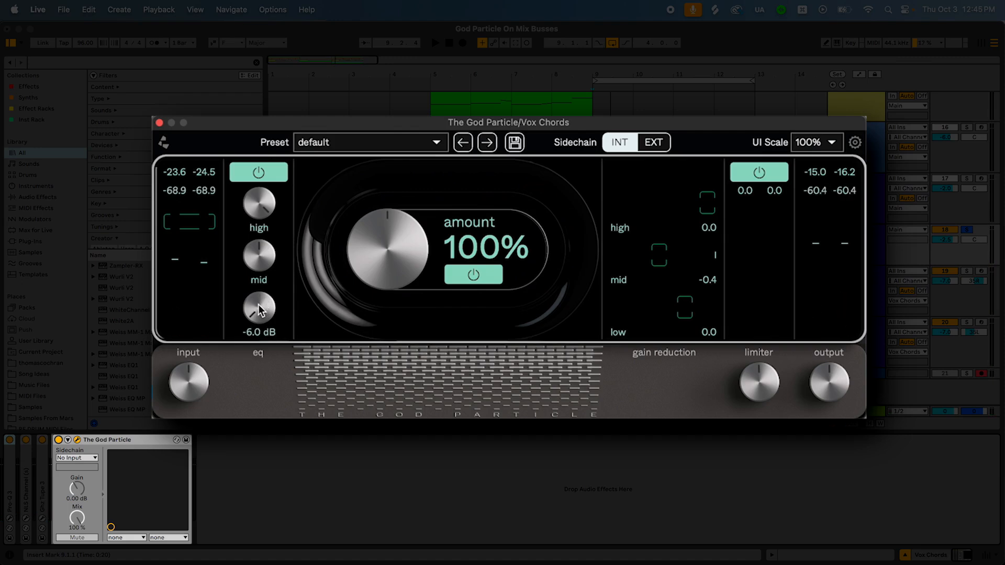
key(space)
Lower the mid EQ slightly on the Vox Chords plugin and compare playback with The God Particle bypassed and active
mouse_move(271, 248)
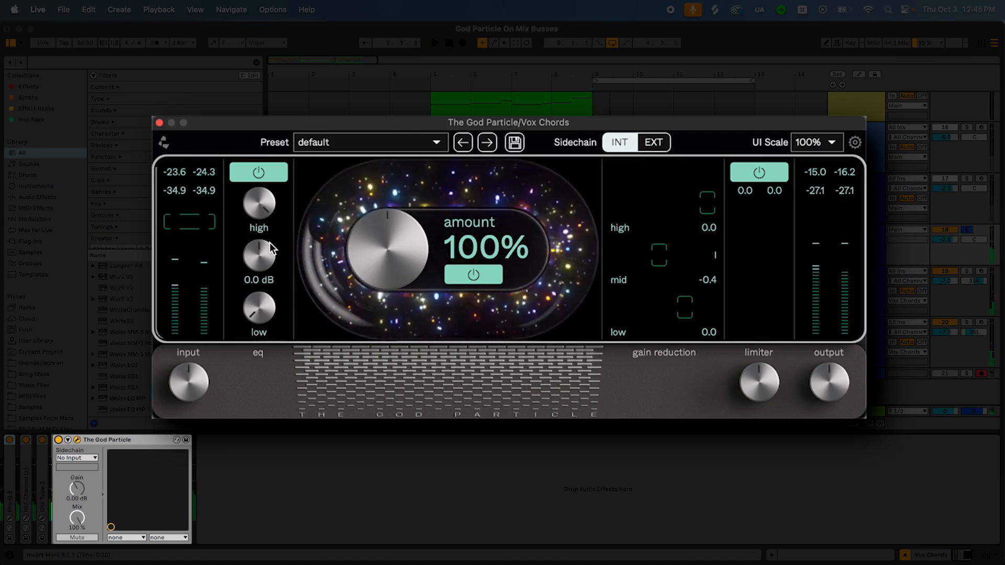
drag(262, 252, 261, 282)
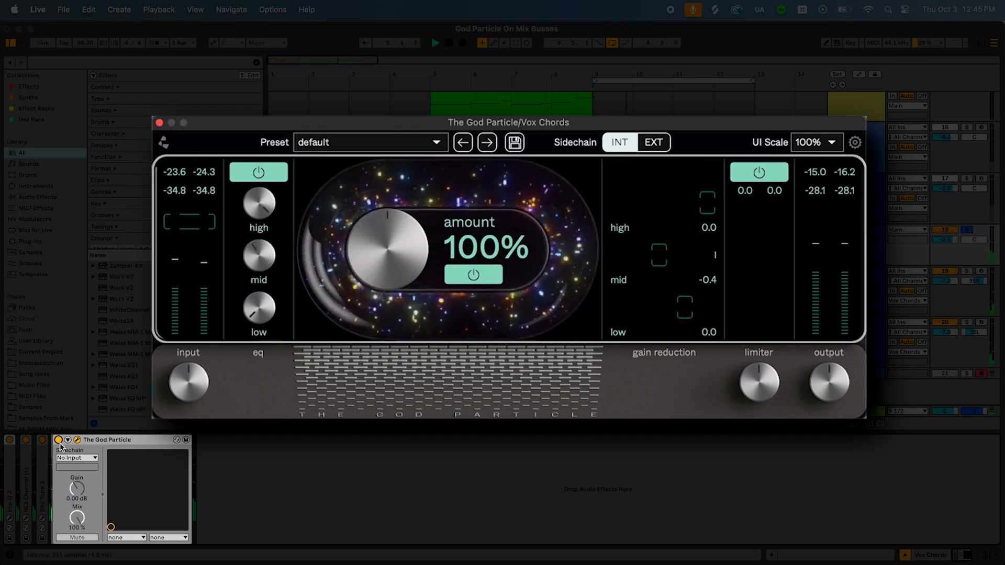
click(58, 440)
click(59, 441)
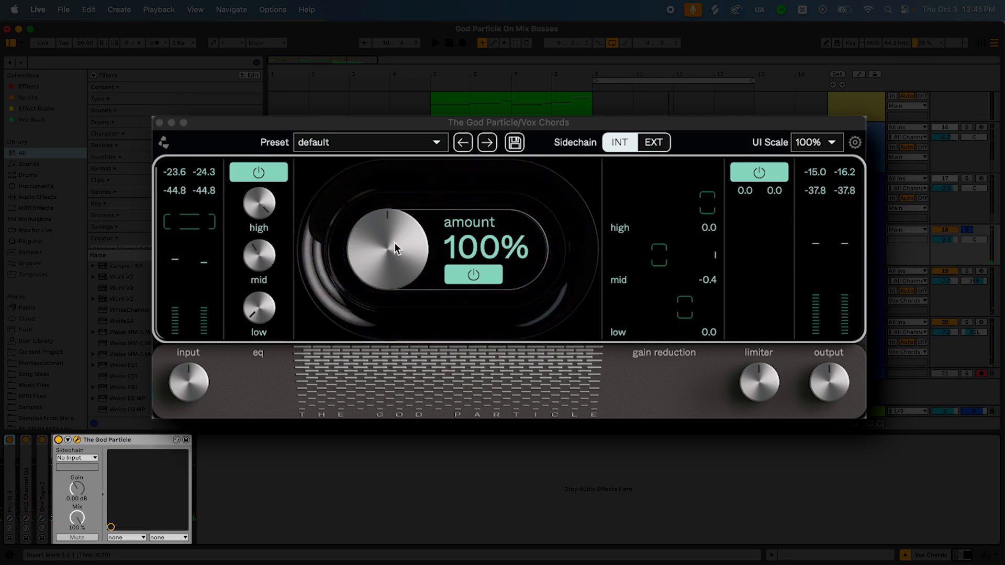
Set the amount of The God Particle on the Vox Chords group to 200%
drag(387, 230, 399, 160)
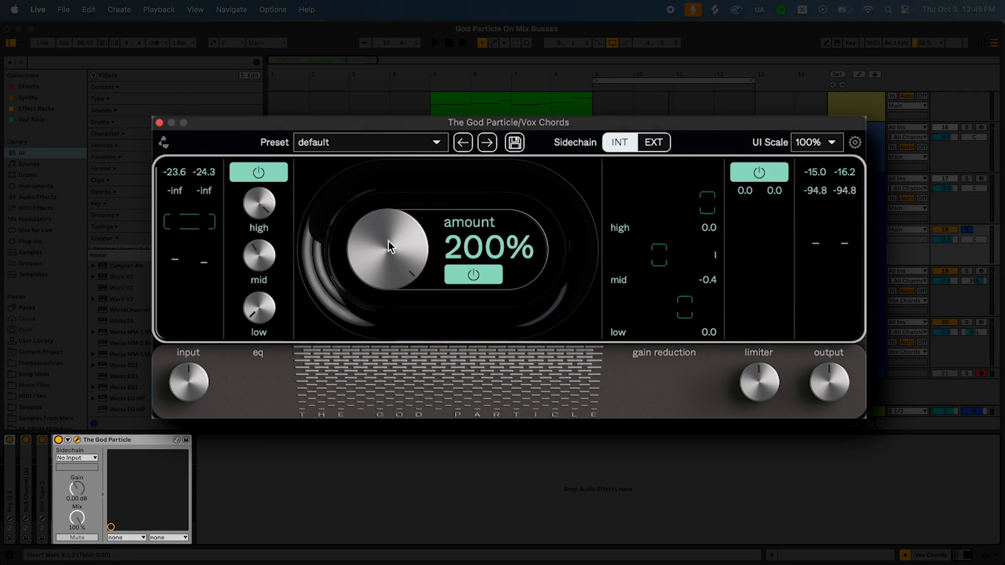
Play the vox chords and compare The God Particle bypassed and active at 200% amount
key(space)
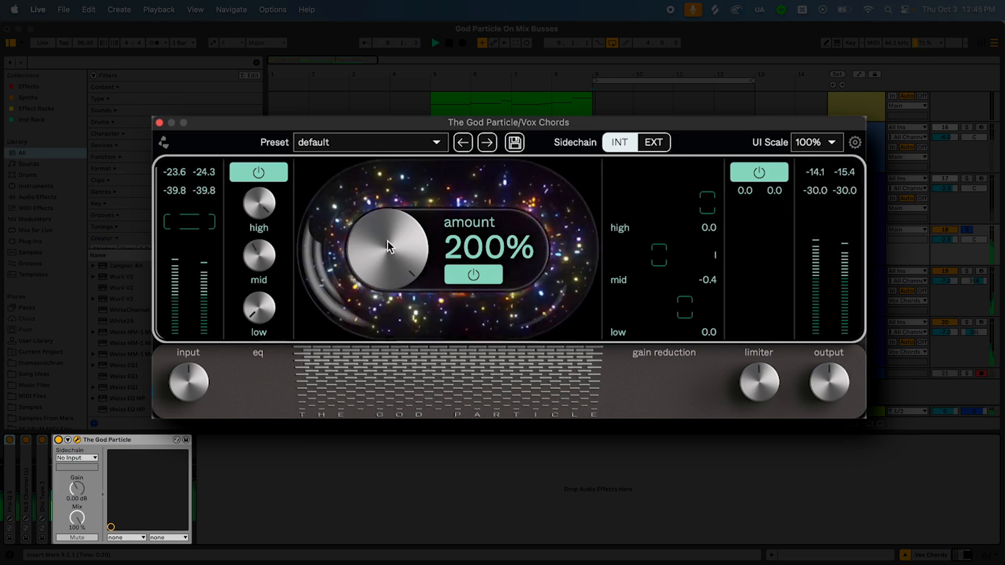
click(58, 440)
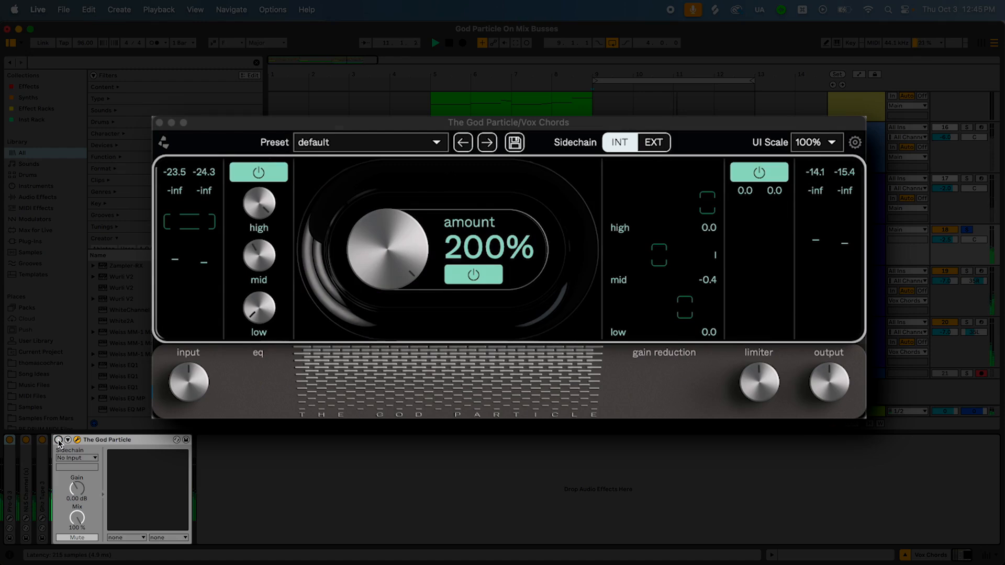
click(58, 440)
key(space)
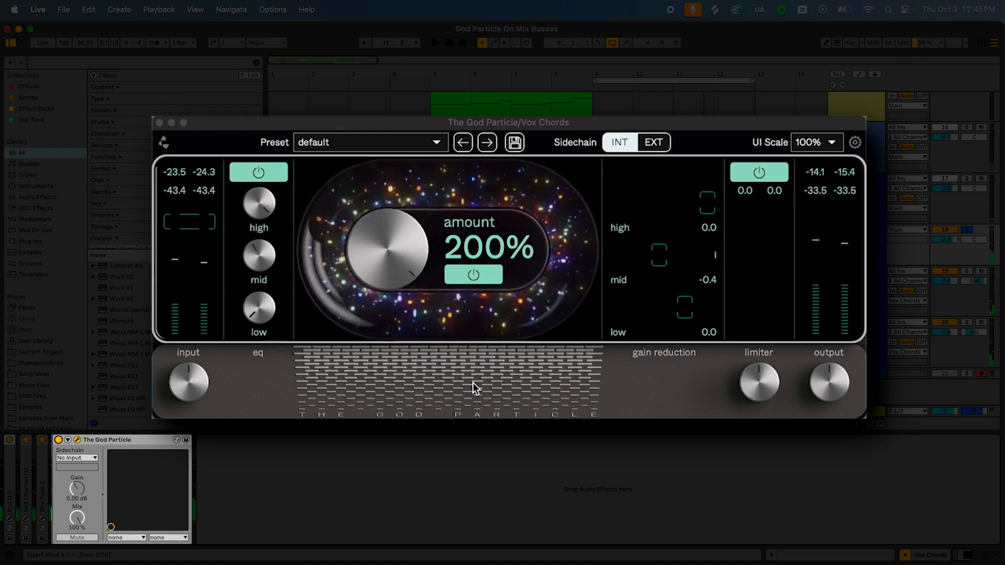
Lower the output of the Vox Chords plugin to -6.0 dB, comparing playback with The God Particle bypassed and active
mouse_move(746, 373)
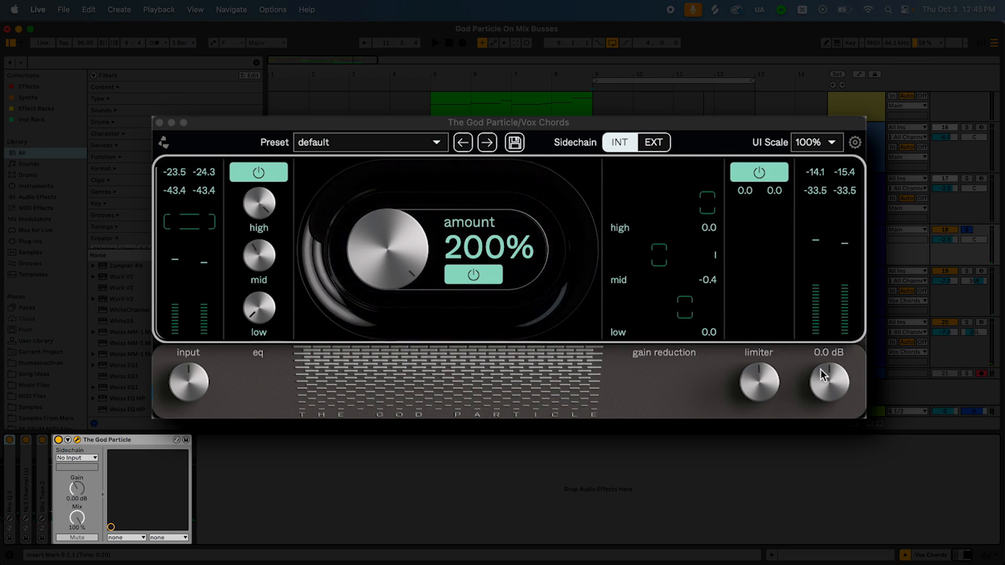
drag(822, 370, 826, 403)
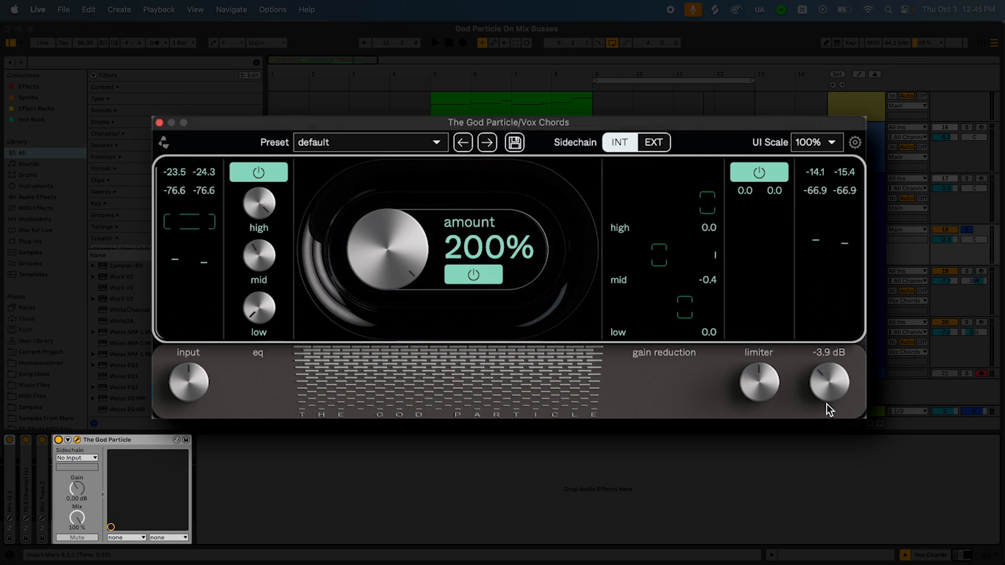
key(space)
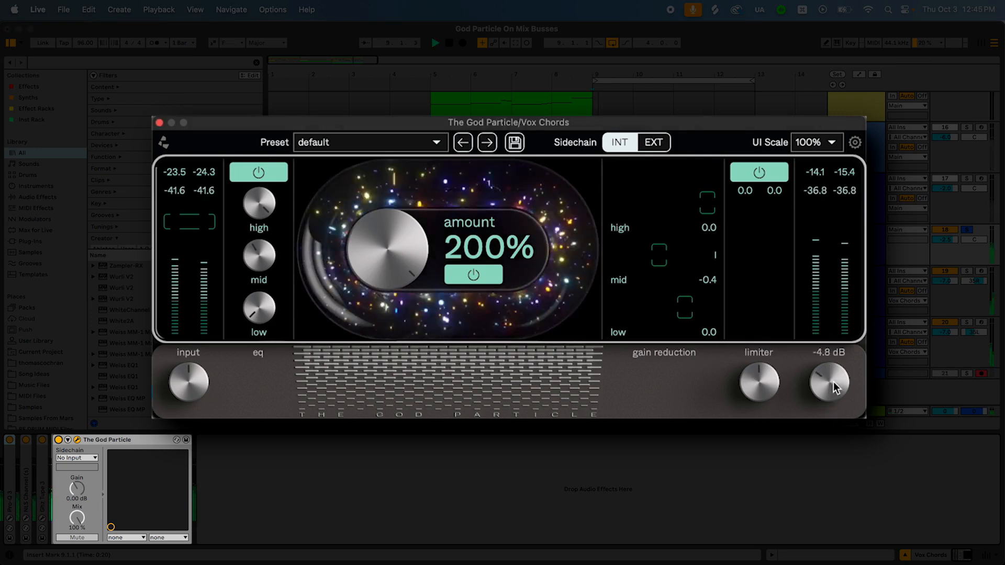
click(58, 440)
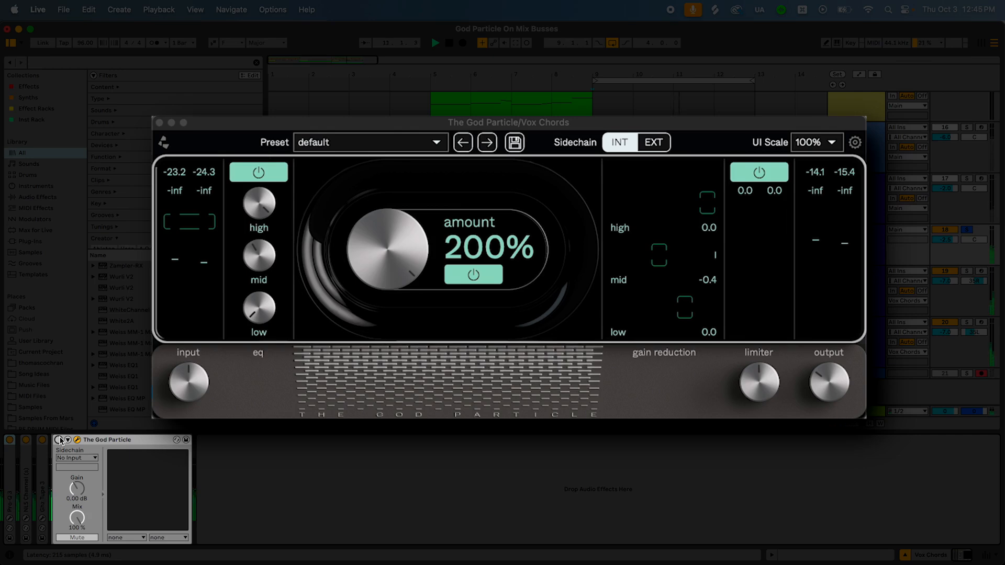
click(58, 440)
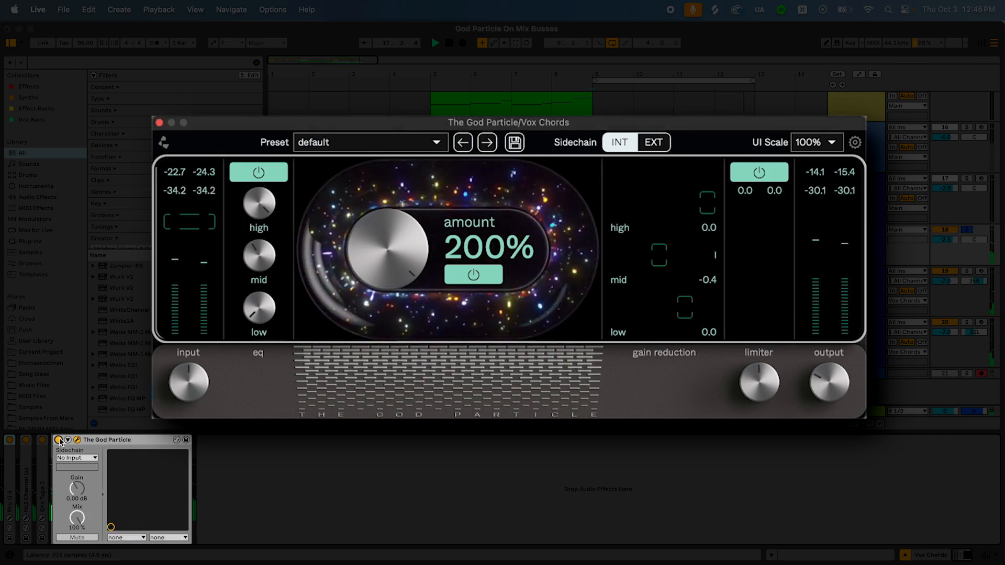
click(58, 440)
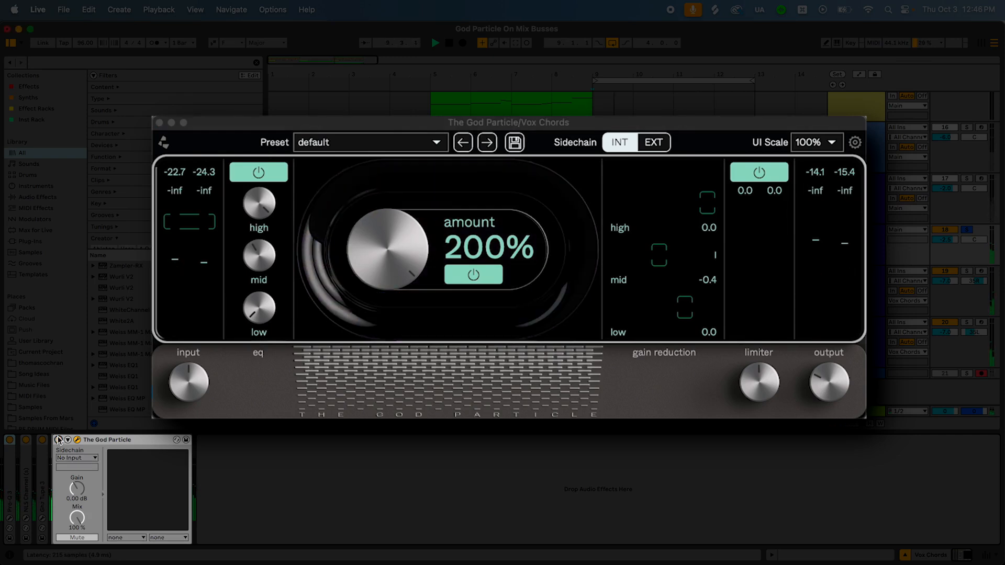
click(58, 440)
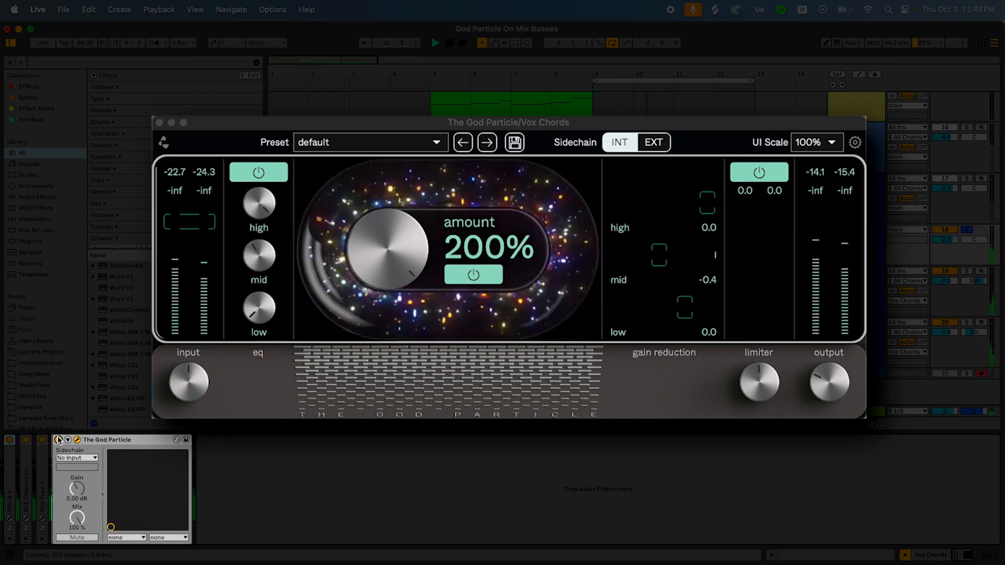
click(830, 391)
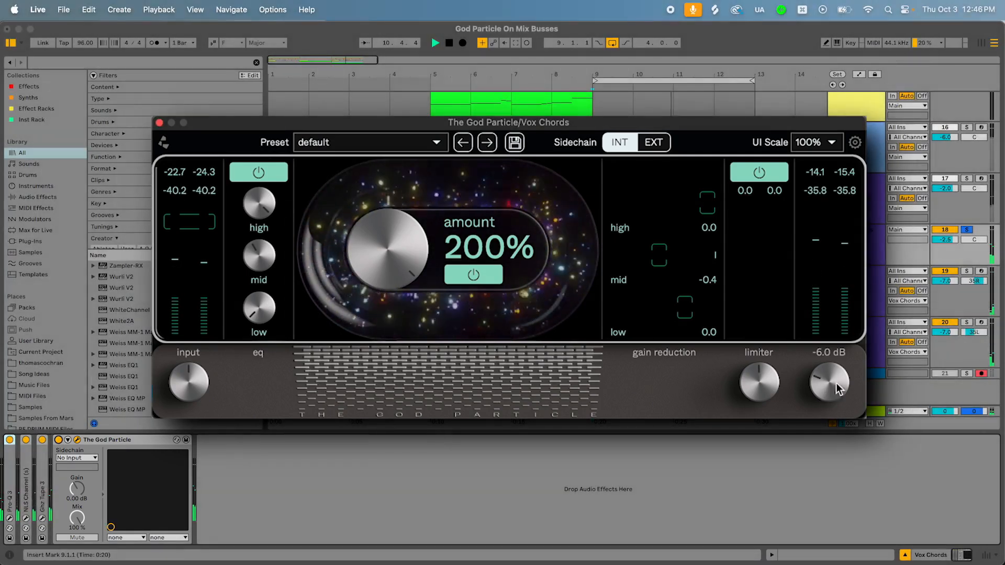
Unsolo the Vox Chords group to hear it in the full mix, and close its The God Particle window
click(967, 230)
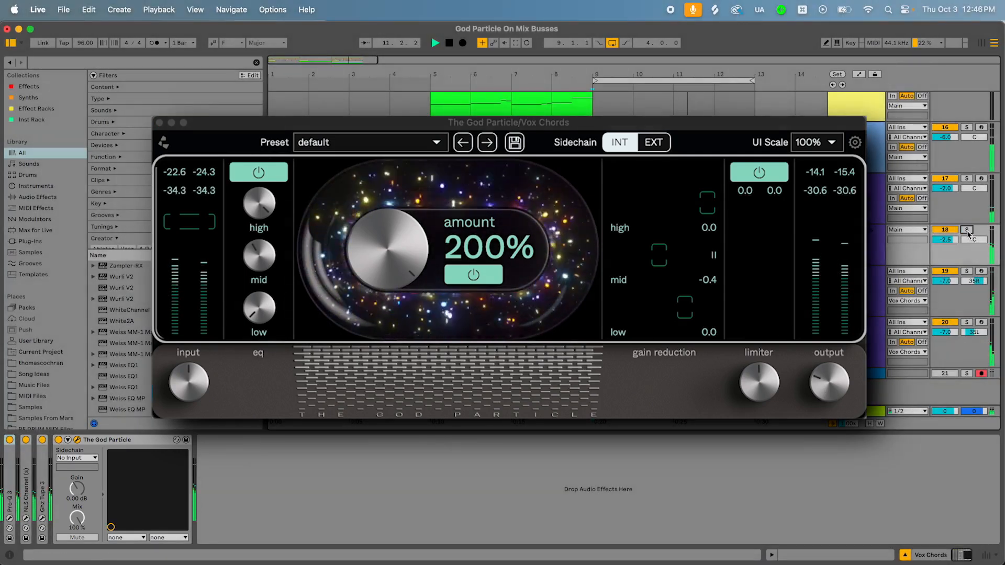
click(824, 390)
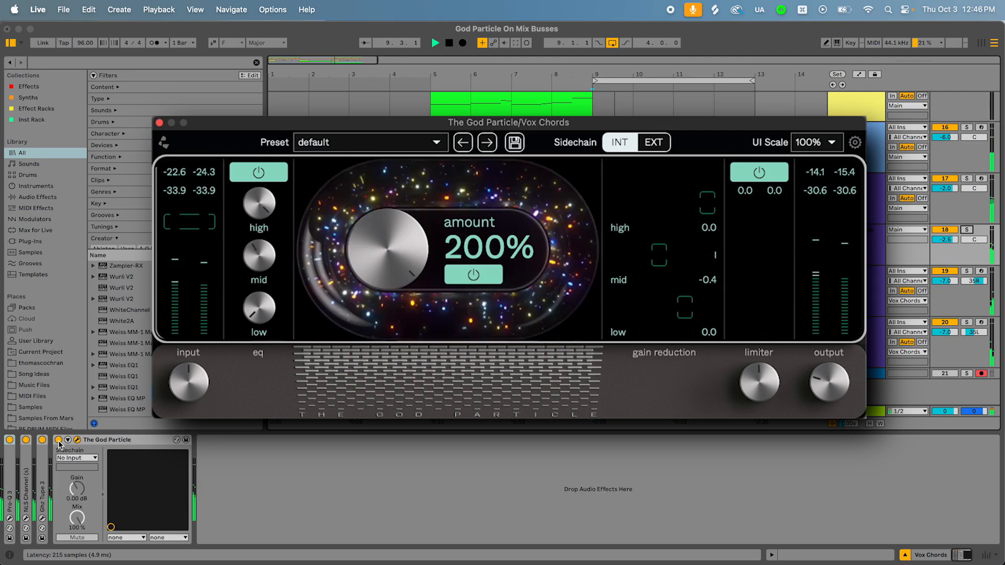
click(159, 123)
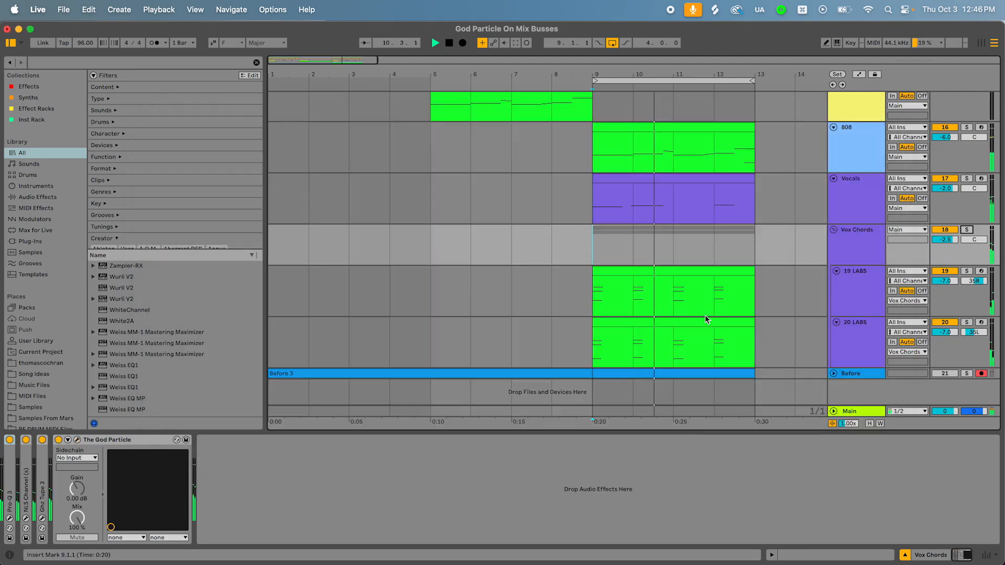
Compare the Before track with the processed mix from bar 9 by switching the Before solo on and off during playback
click(644, 350)
key(space)
click(966, 373)
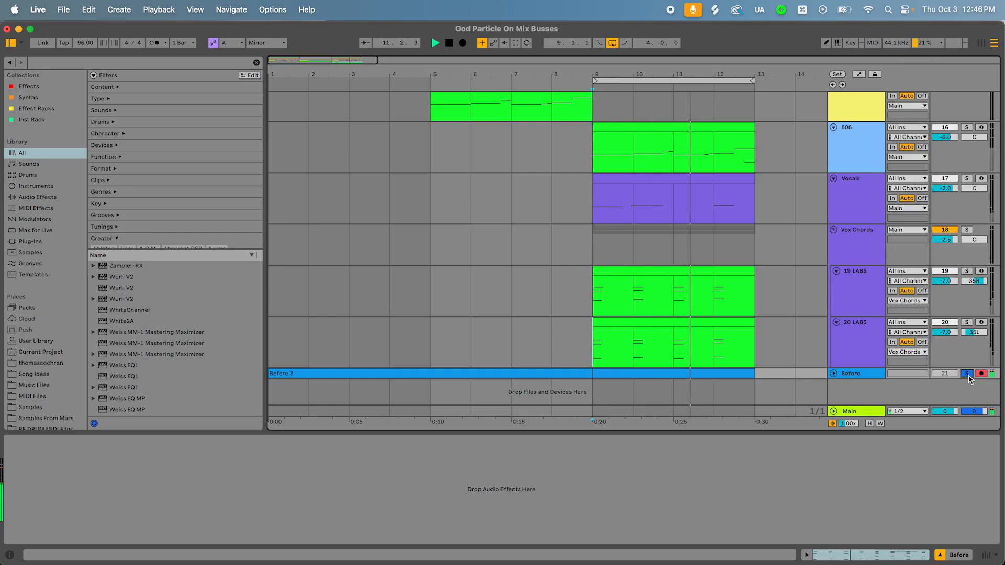
click(966, 374)
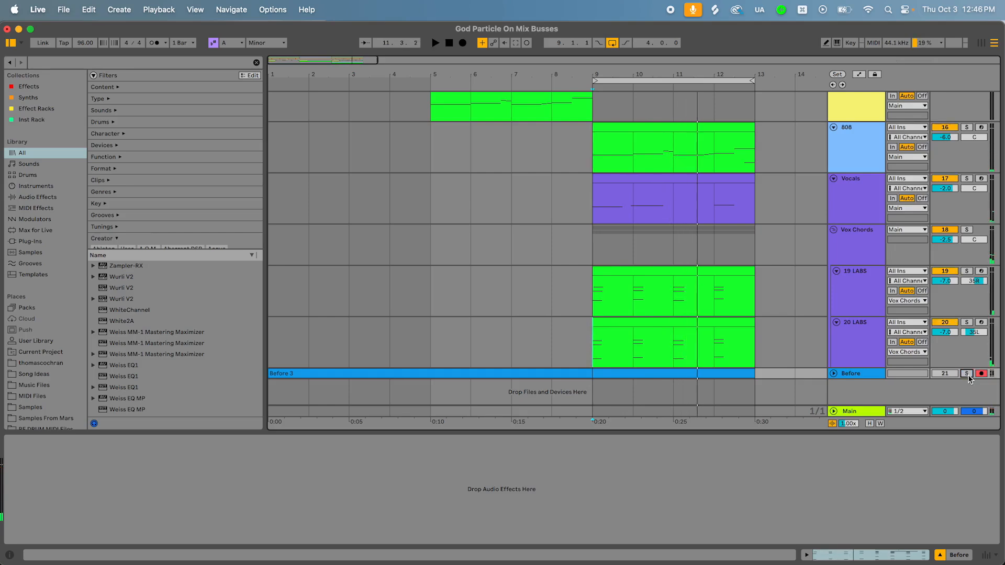
key(space)
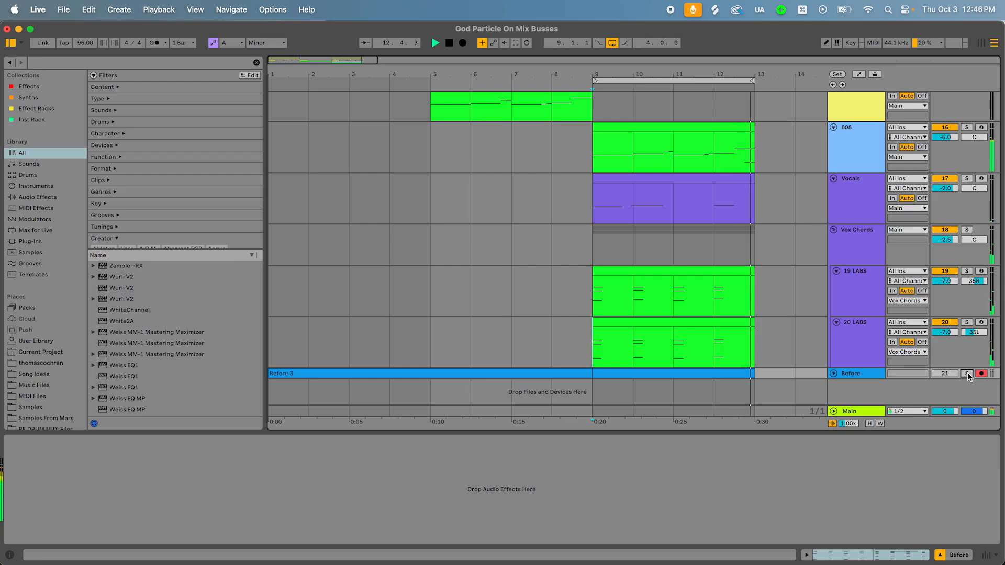
click(966, 373)
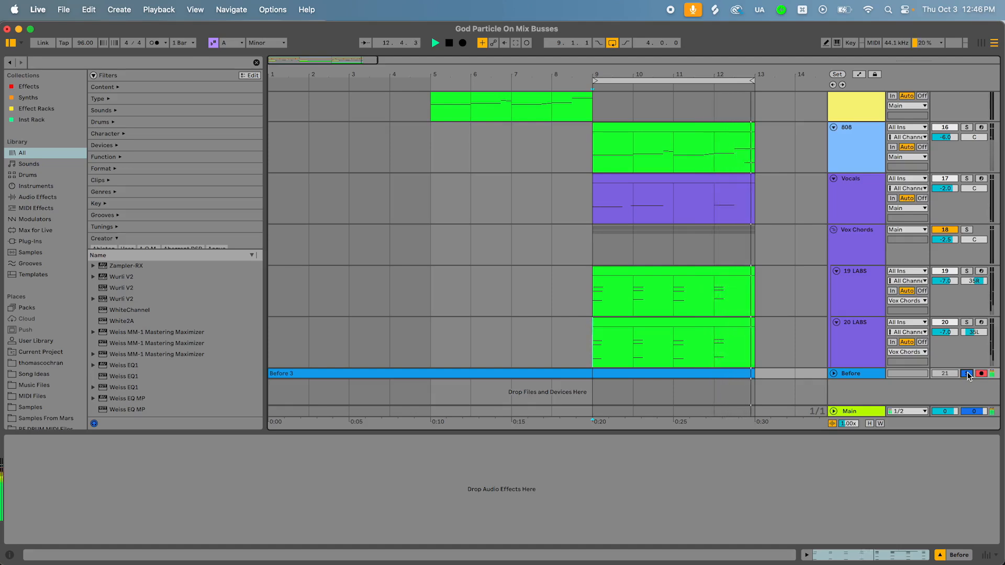
click(966, 373)
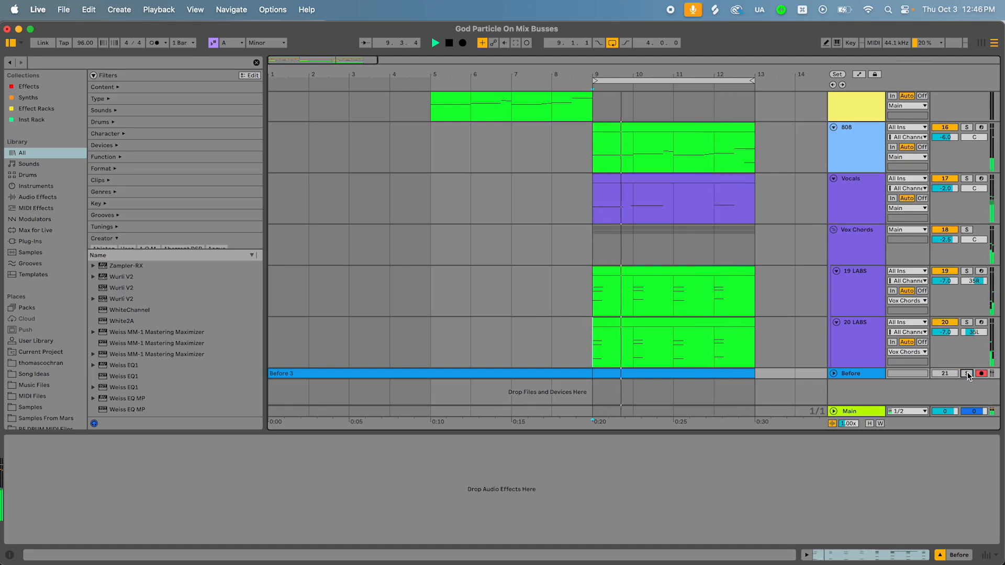